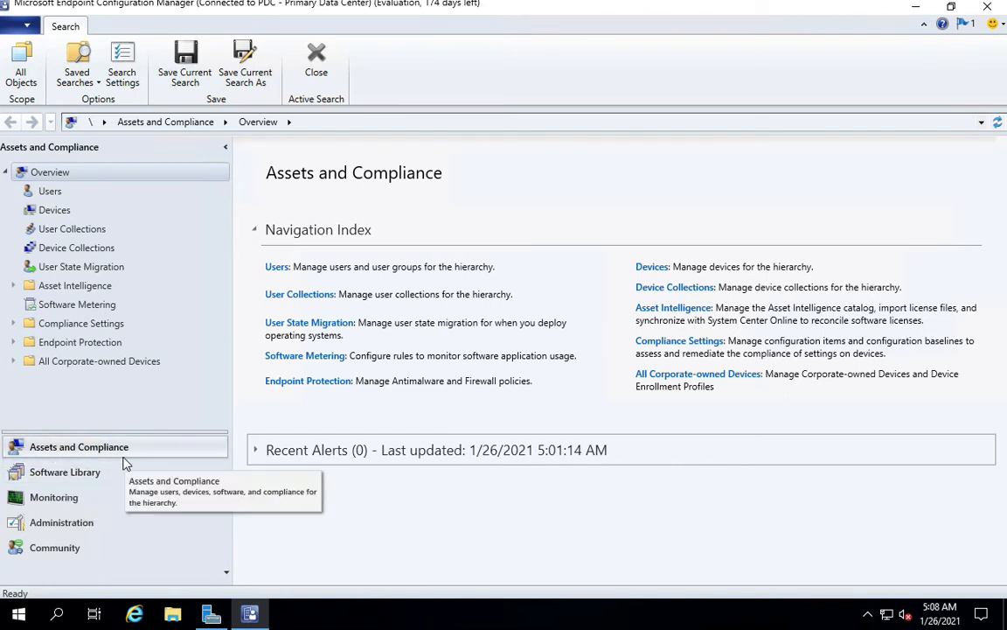
Show the Devices list in Assets and Compliance, widen the Name column, and select the ASDFCM01 device
left_click(79, 210)
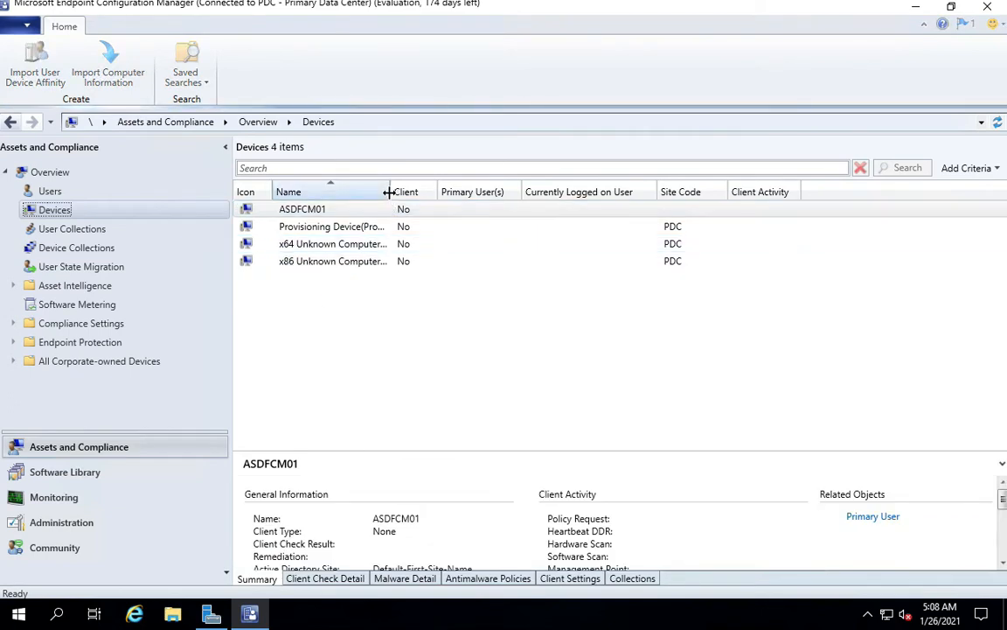
left_click_drag(389, 191, 439, 192)
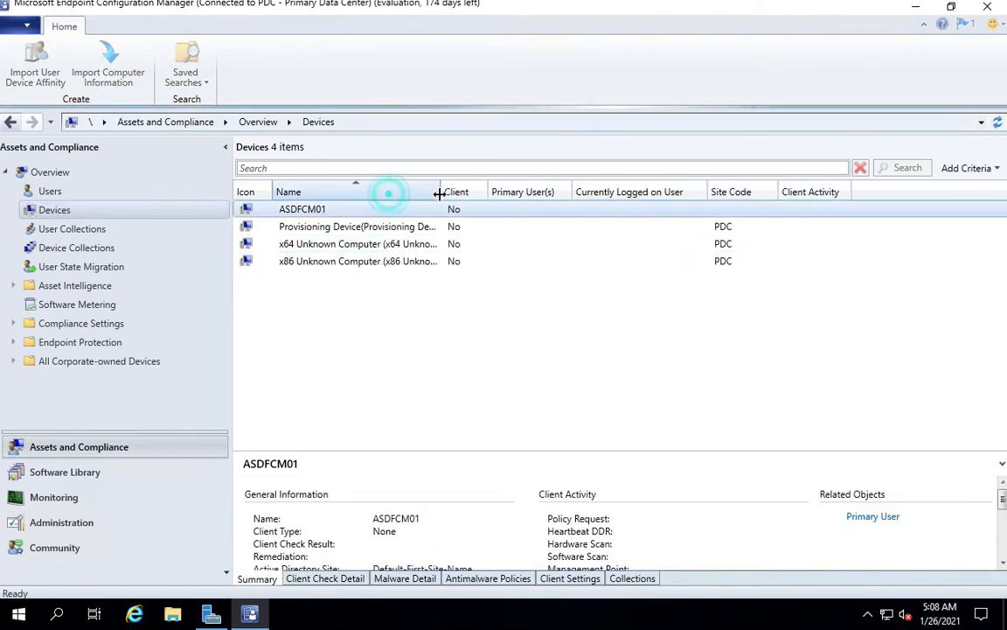
left_click(318, 207)
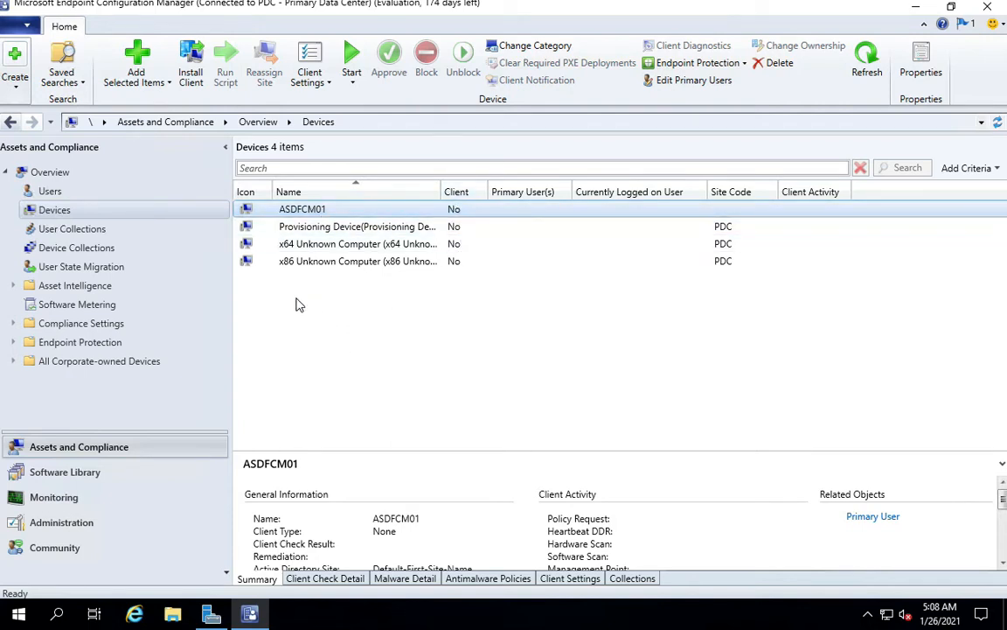
View the device collections and the commands available for creating or importing a collection
left_click(98, 249)
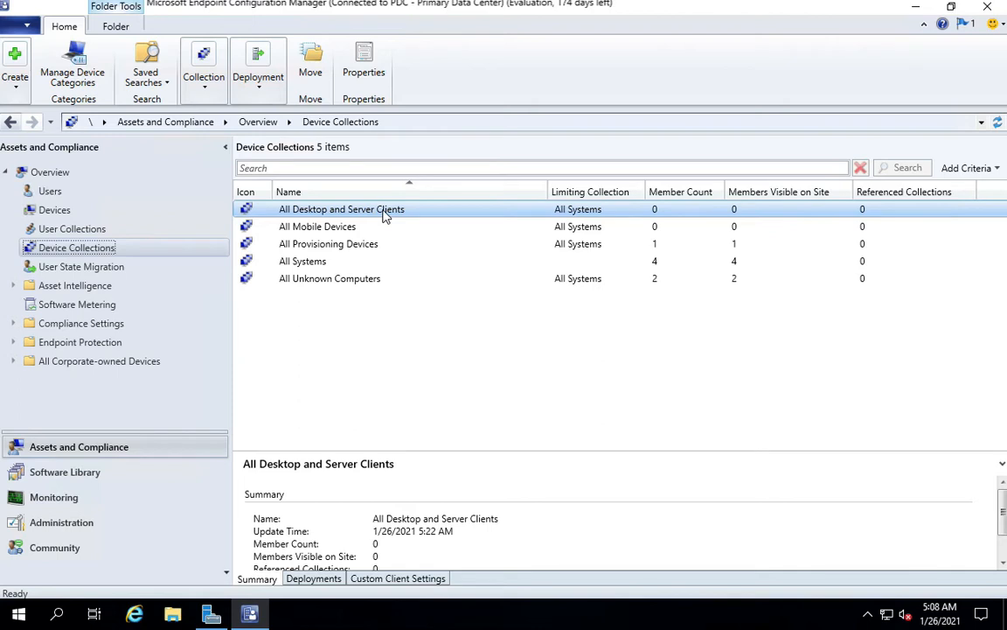
left_click(19, 88)
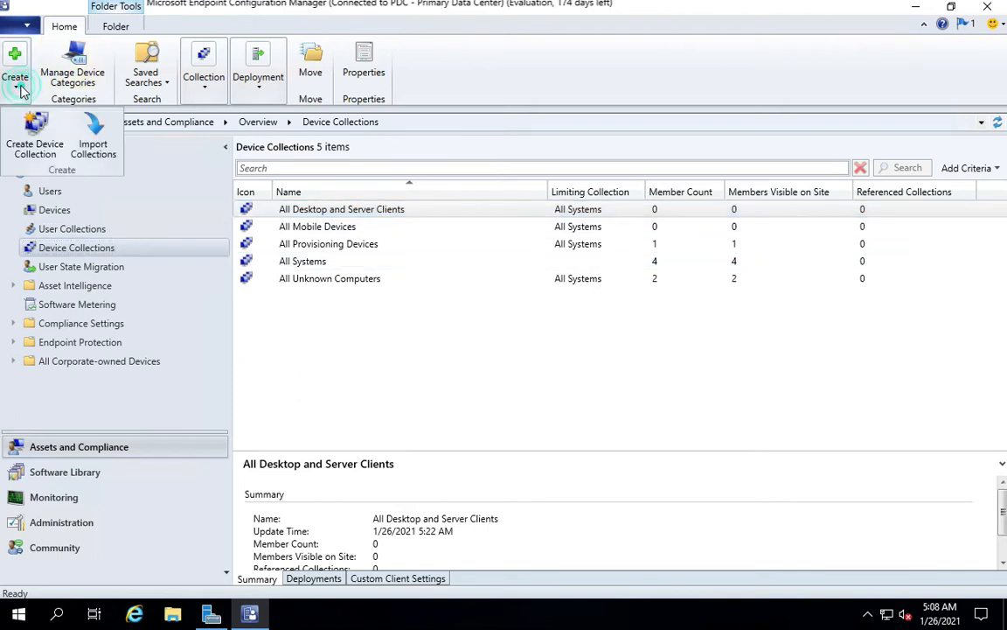
left_click(336, 319)
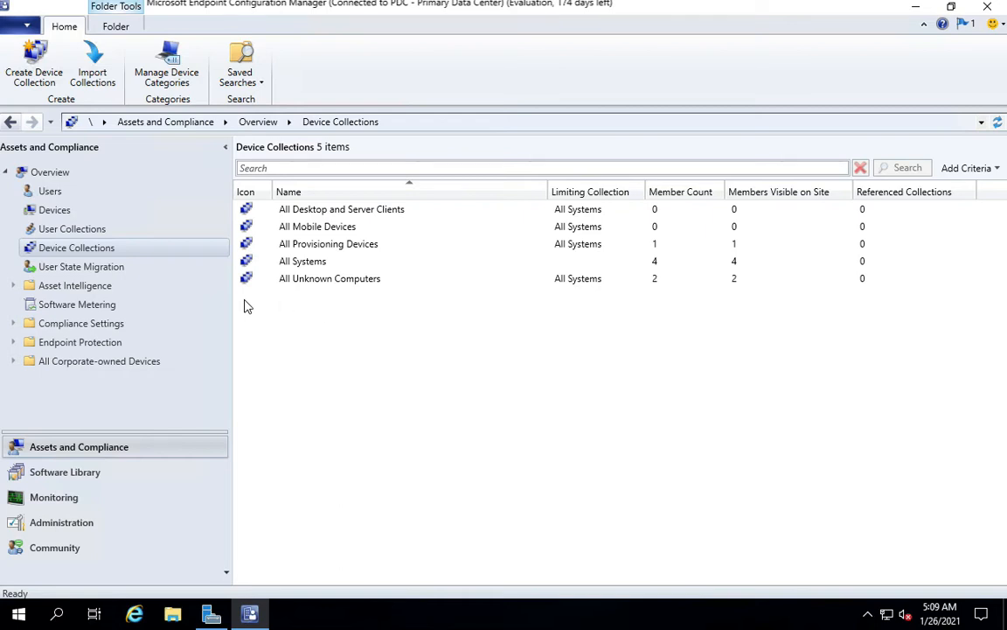
Browse Application Management in the Software Library, viewing the packages and applications lists
left_click(54, 473)
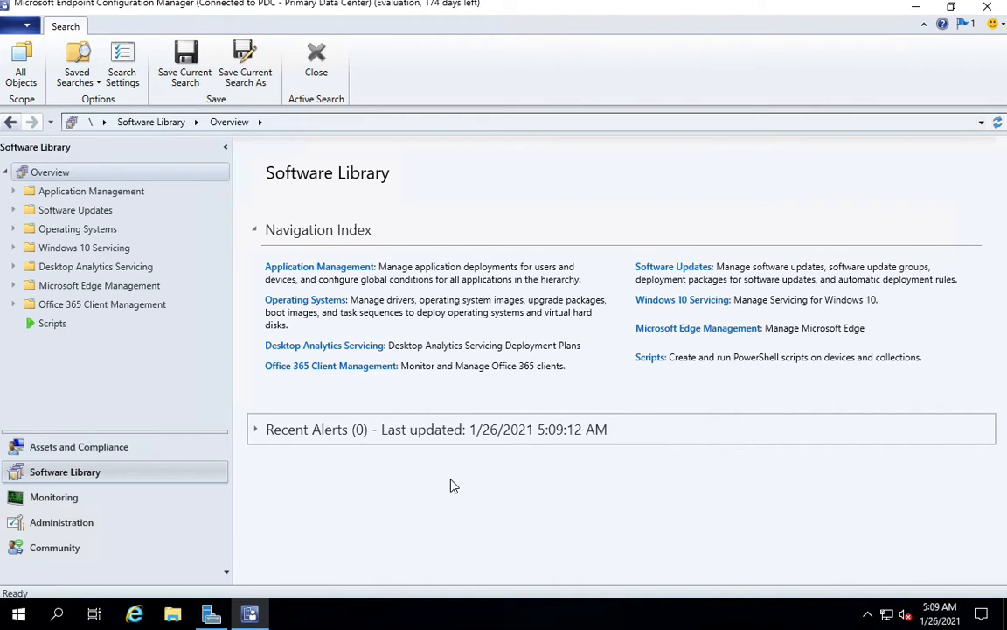
left_click(94, 192)
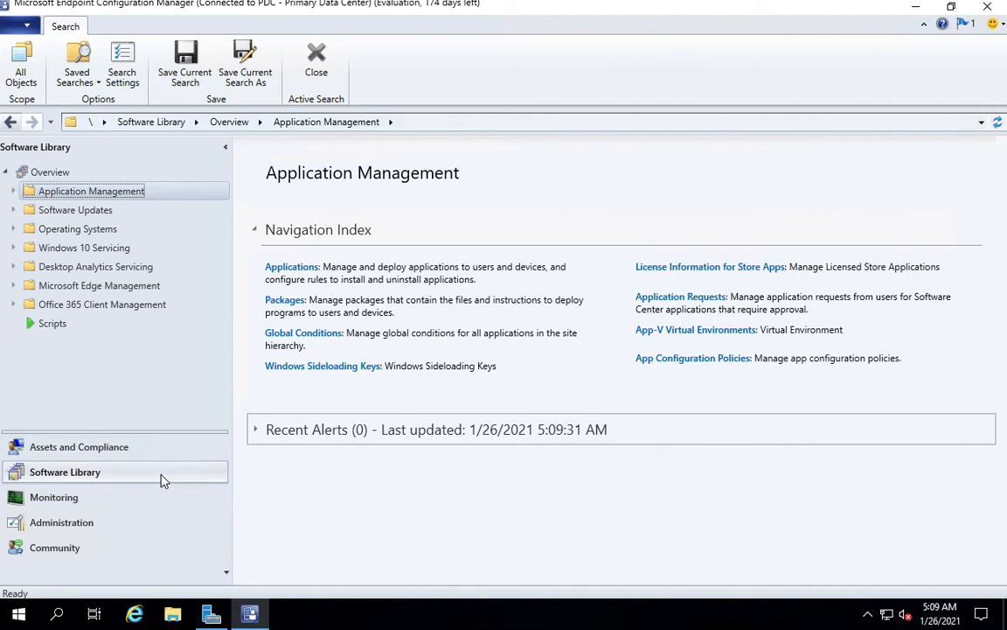
left_click(14, 192)
left_click(69, 213)
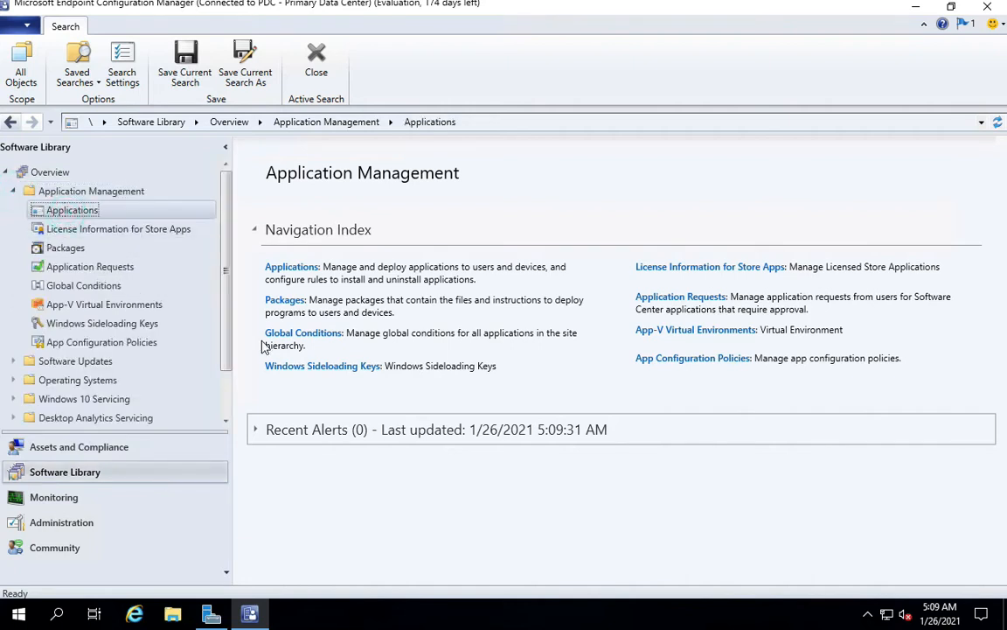
left_click(70, 248)
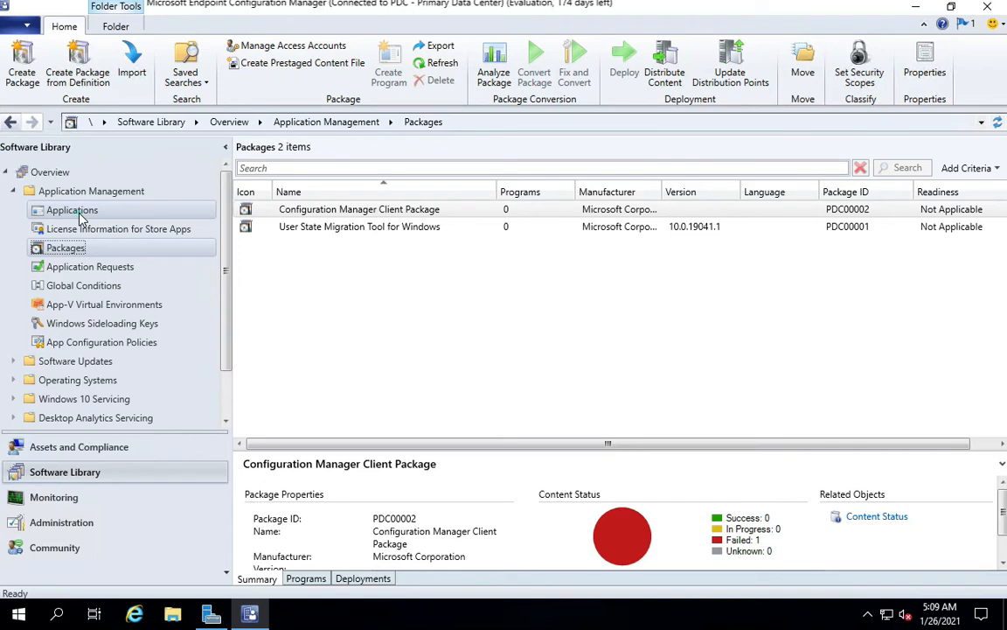
left_click(77, 212)
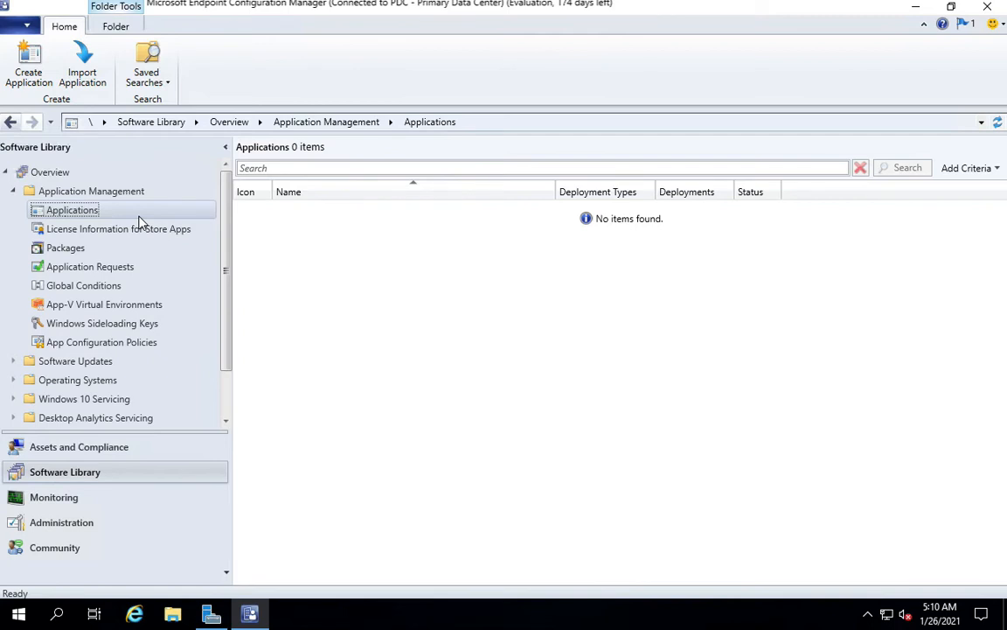
Review the installation file types offered by the Create Application Wizard and exit it without creating an application
right_click(84, 217)
left_click(111, 221)
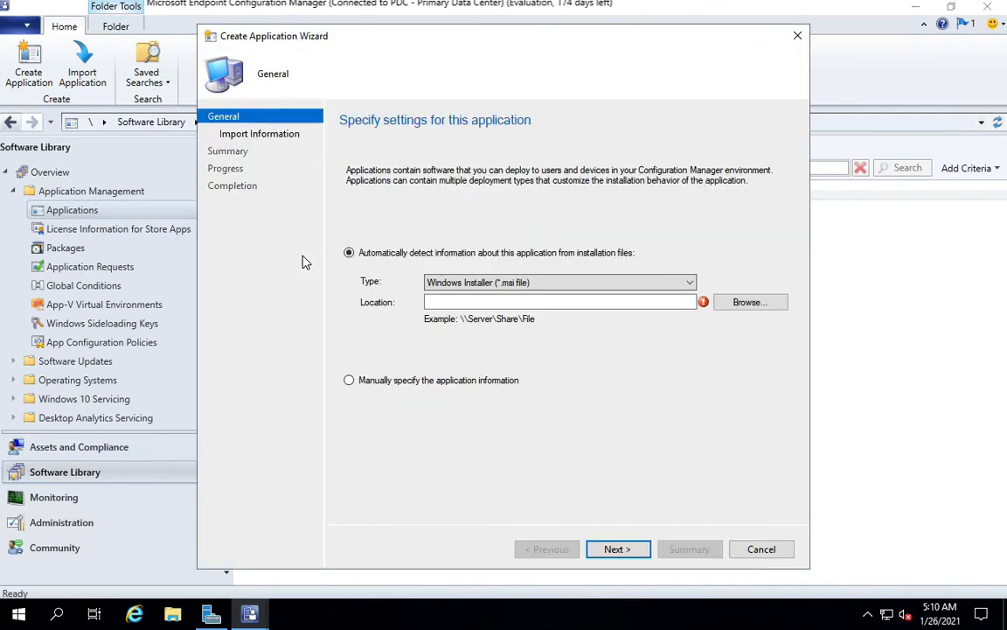
left_click(495, 282)
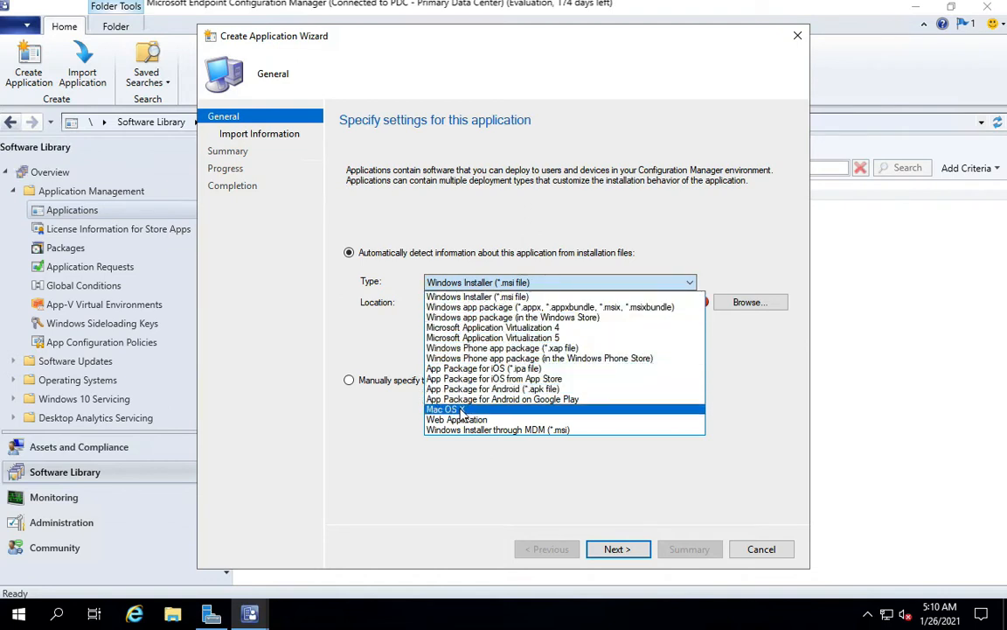
left_click(381, 418)
left_click(760, 549)
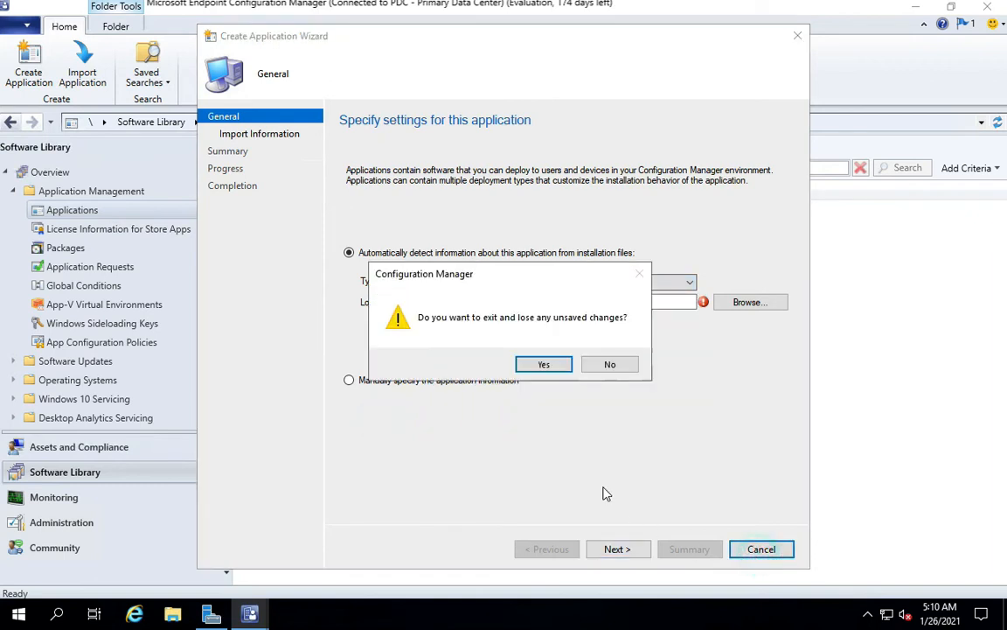
left_click(544, 365)
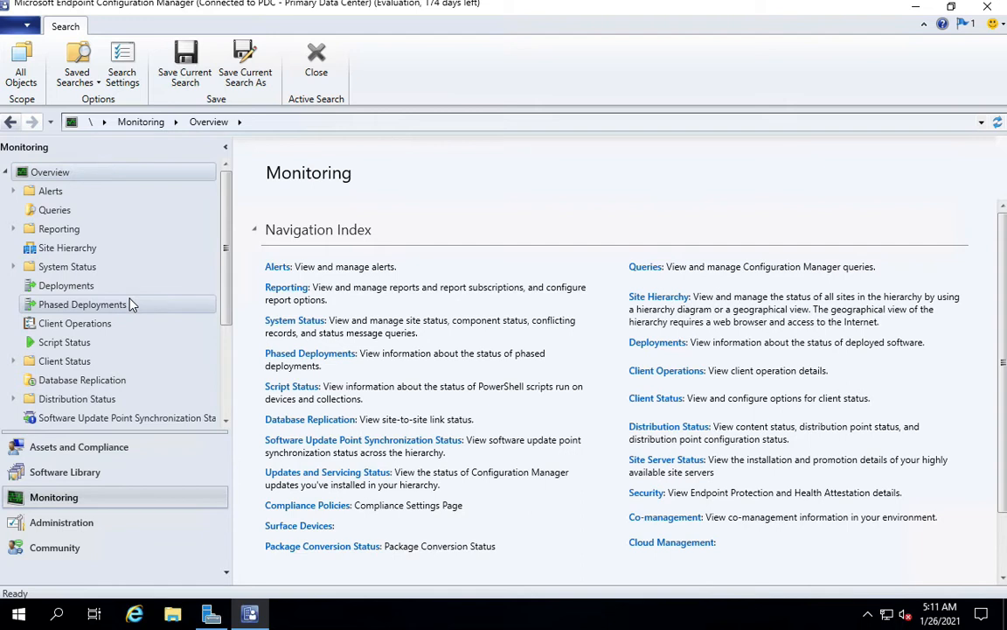
Review the deployments under Monitoring and the sites and site system roles under Administration's Site Configuration
left_click(70, 286)
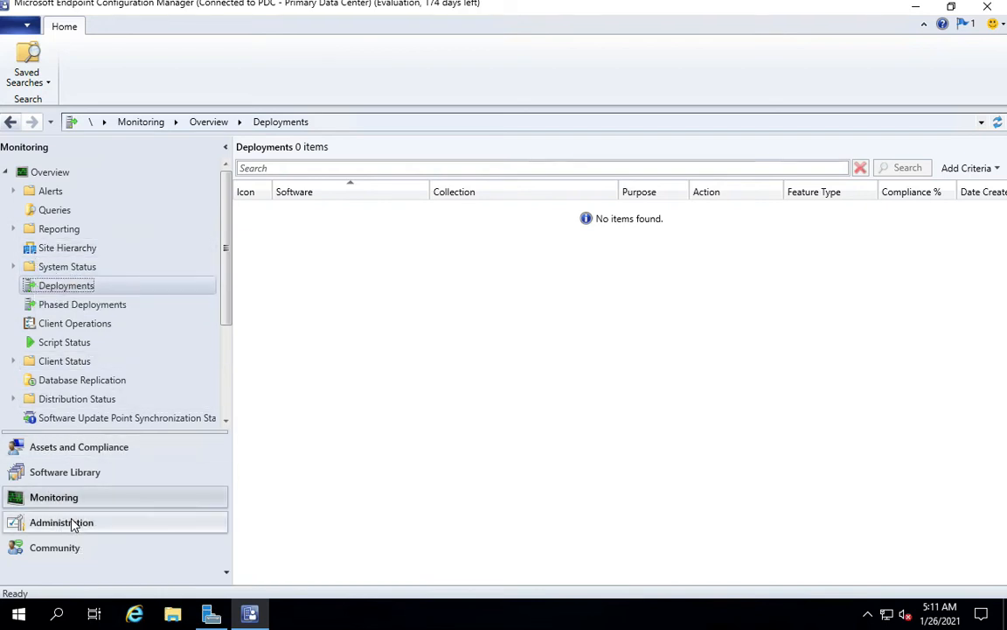
left_click(66, 522)
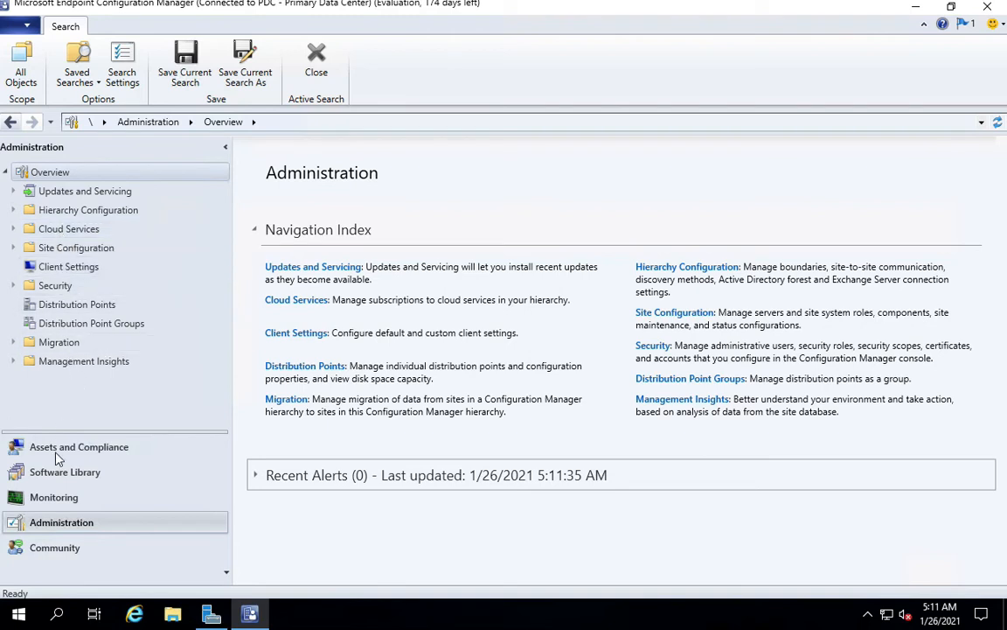
left_click(12, 247)
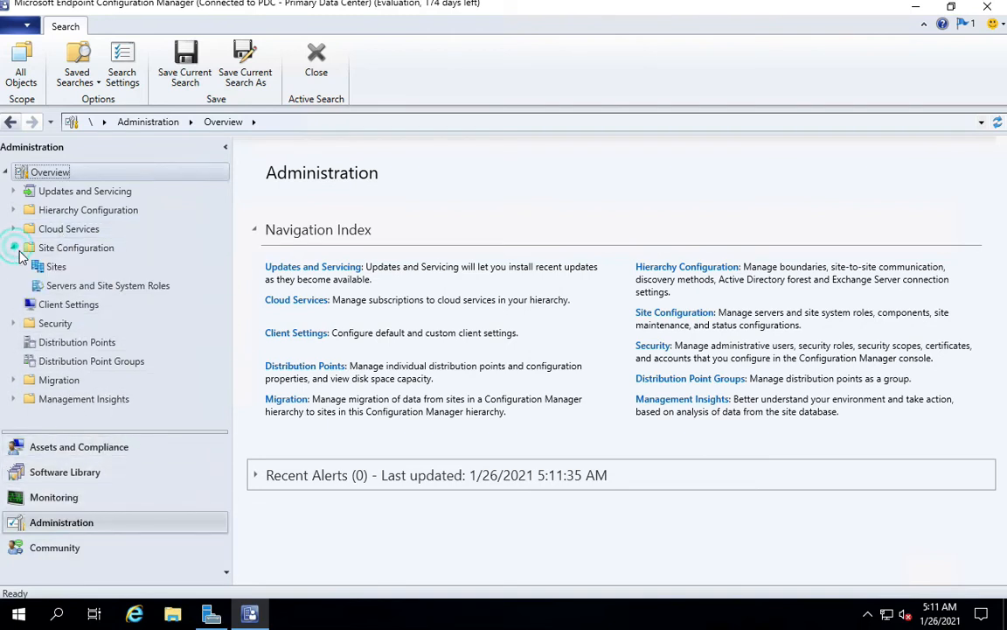
left_click(72, 268)
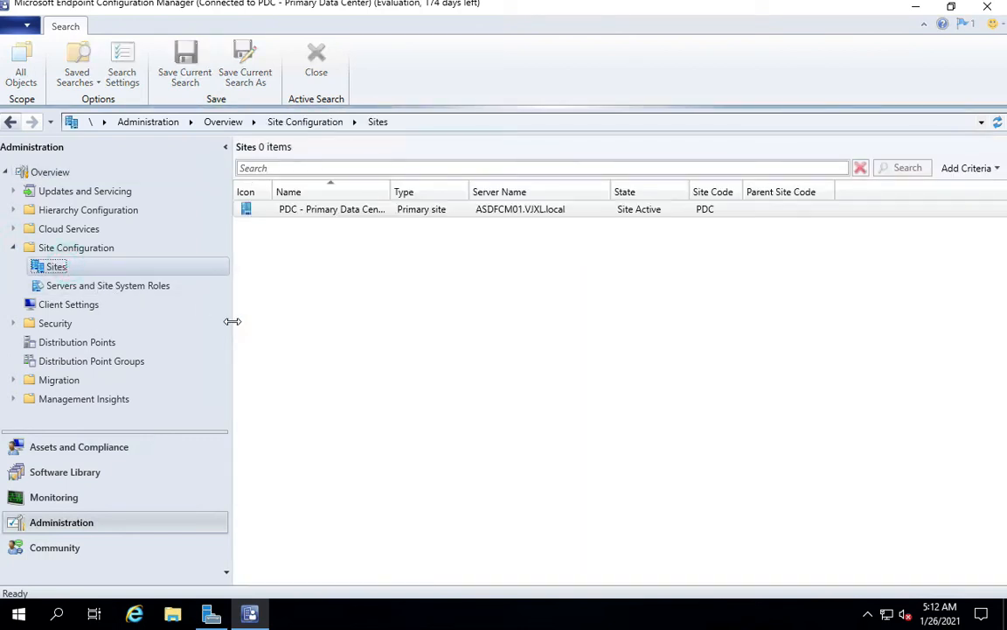
left_click(123, 287)
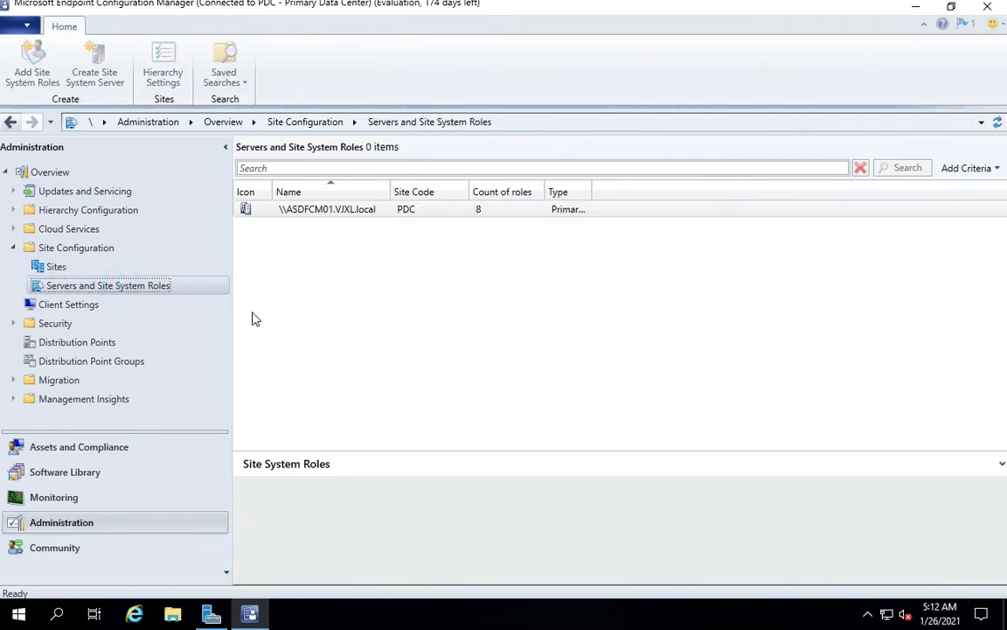
Open the properties of the ASDFCM01.VJXL.LOCAL distribution point in Administration
left_click(91, 343)
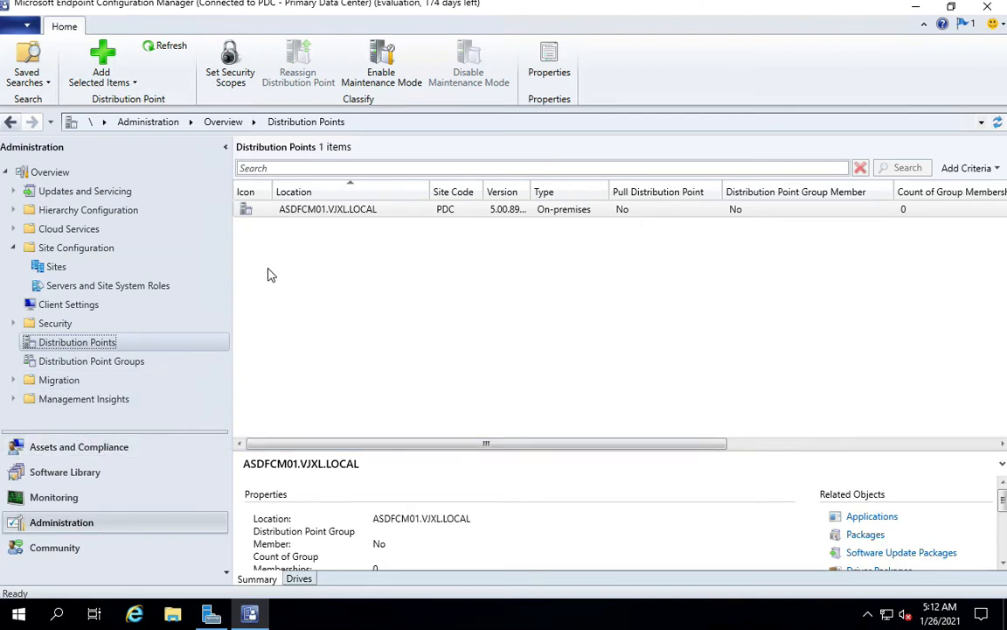
left_click(316, 213)
right_click(324, 211)
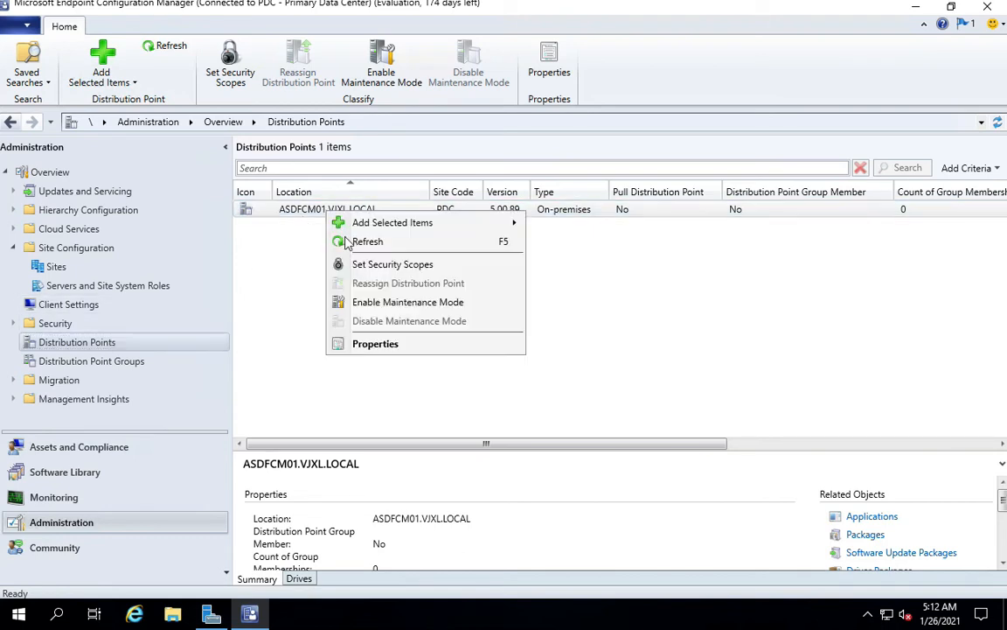
left_click(369, 343)
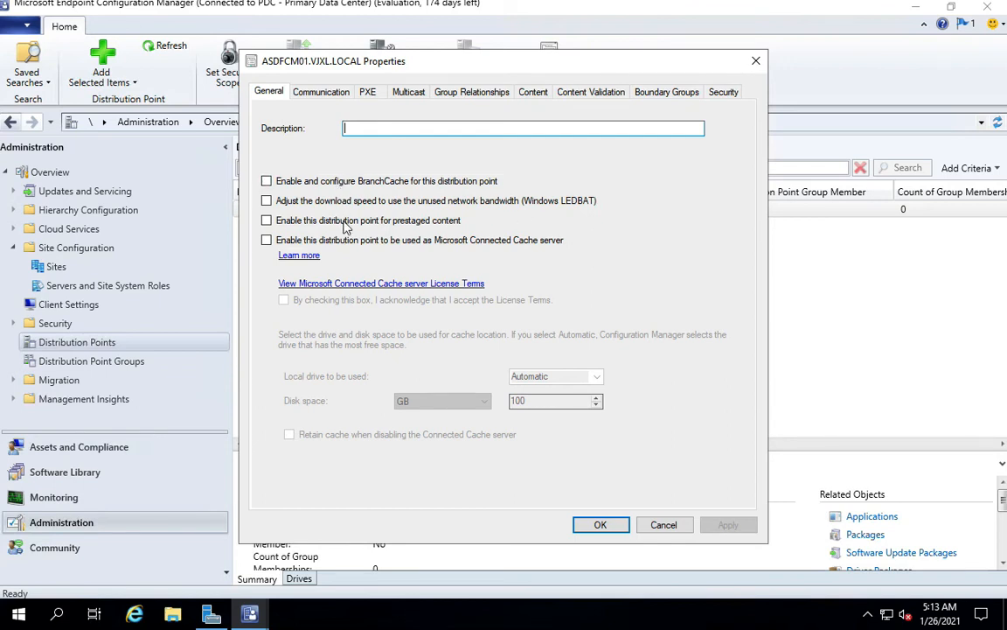
Enable BranchCache and the Windows LEDBAT download speed adjustment for the distribution point, and view its communication settings
left_click(267, 181)
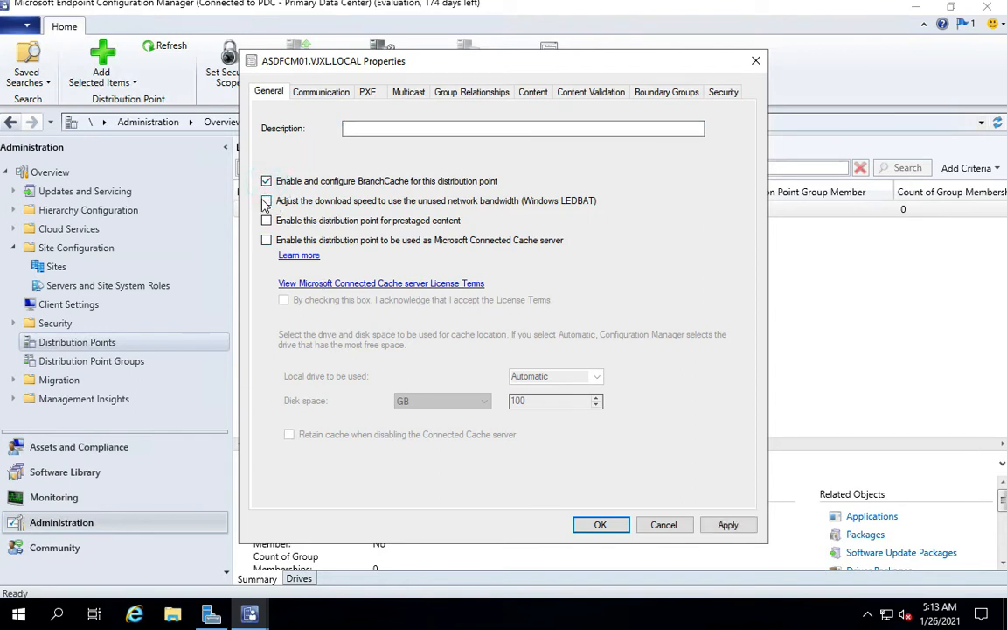
left_click(267, 200)
left_click(311, 87)
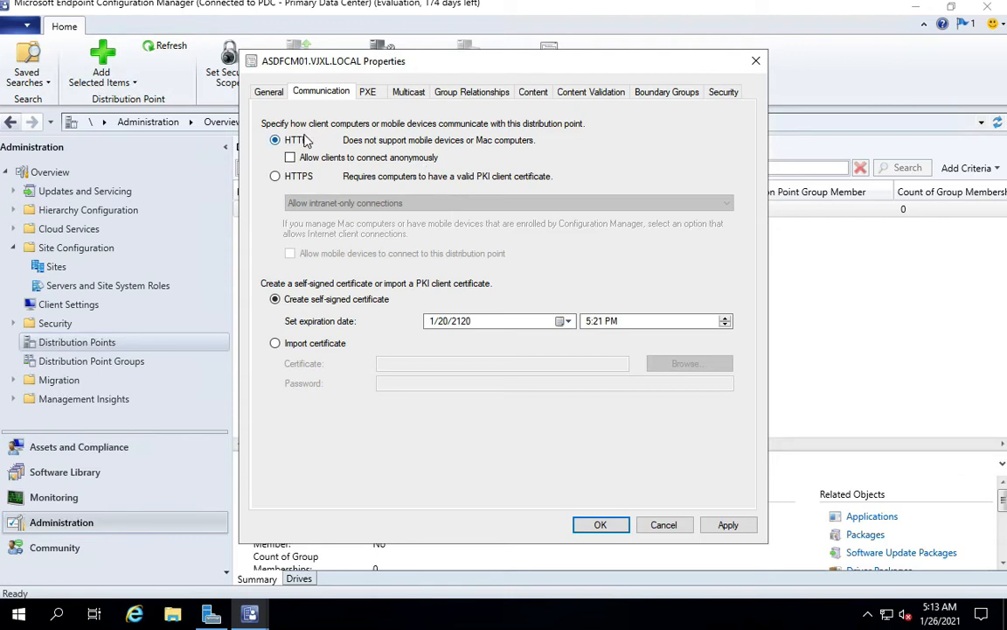
Enable PXE support for clients on the distribution point and accept the required PXE ports
left_click(367, 92)
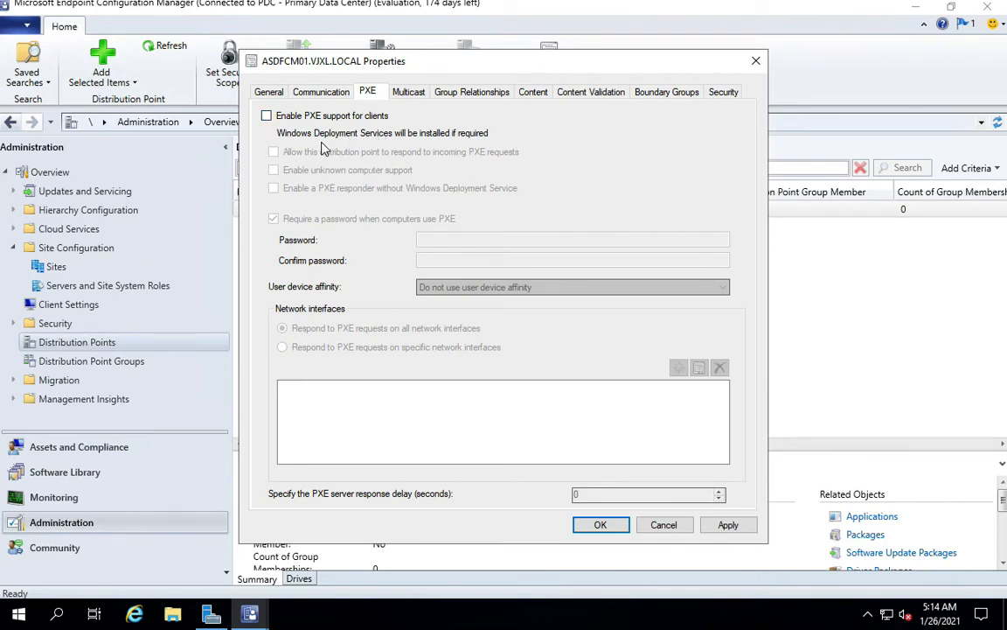
left_click(266, 117)
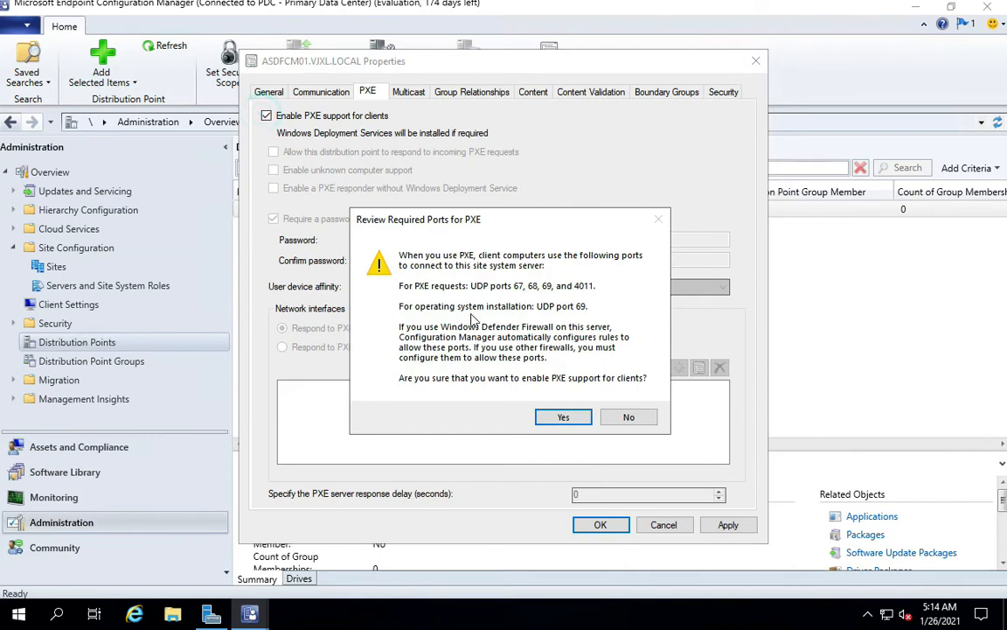
left_click(560, 415)
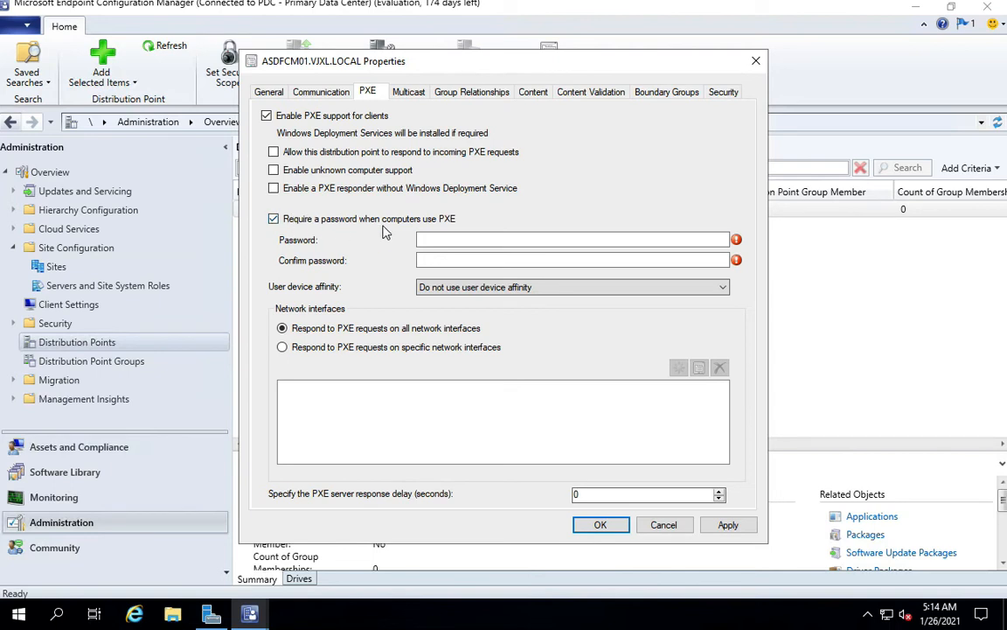
Enter and confirm the password required when computers use PXE
left_click(420, 242)
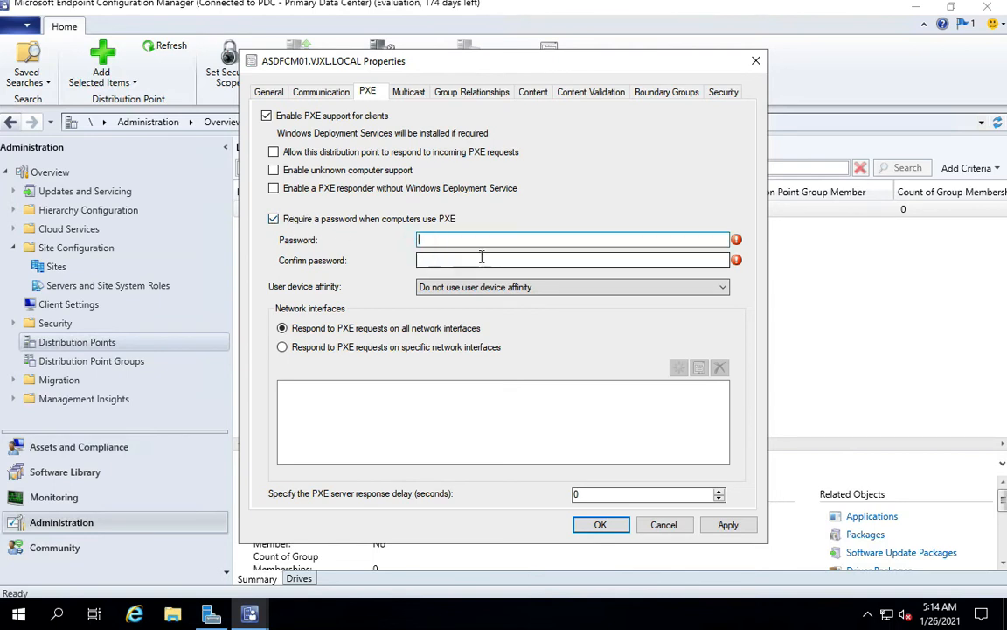
type("****")
key("Tab")
type("****")
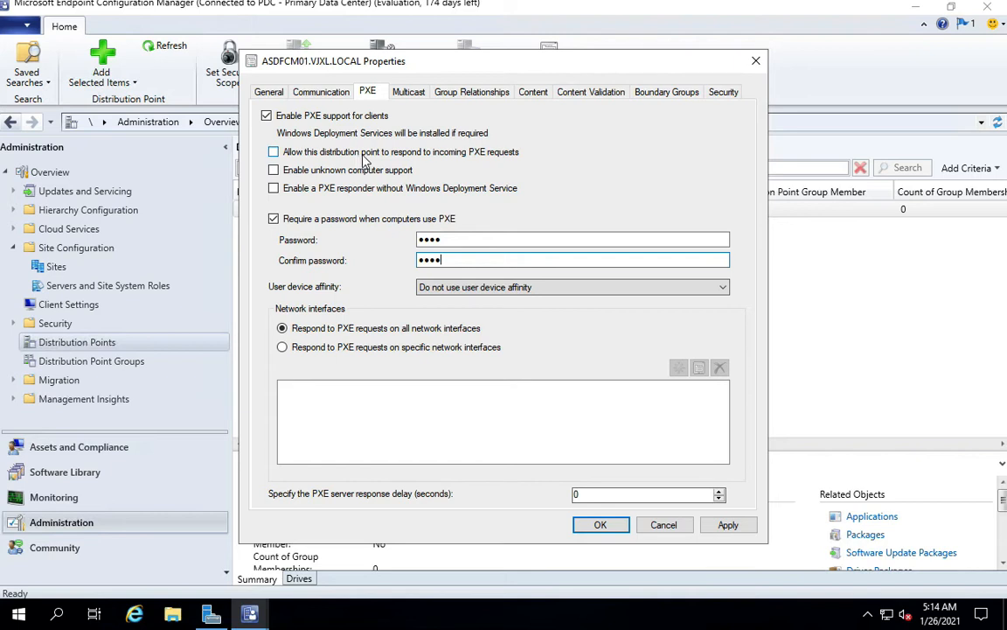
Allow the distribution point to respond to incoming PXE requests and enable unknown computer support, acknowledging the warning
left_click(275, 152)
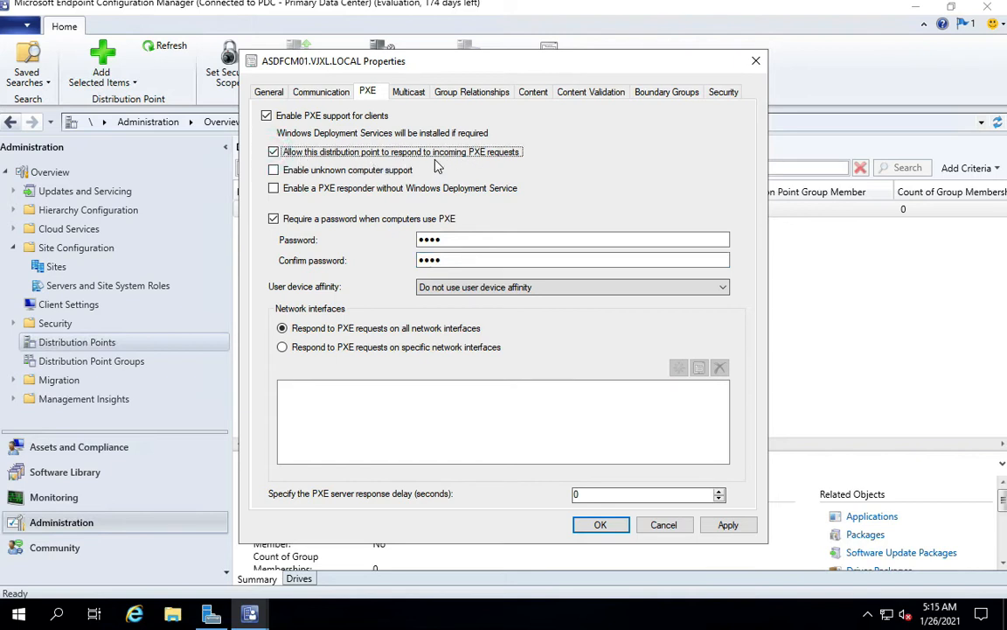
left_click(273, 169)
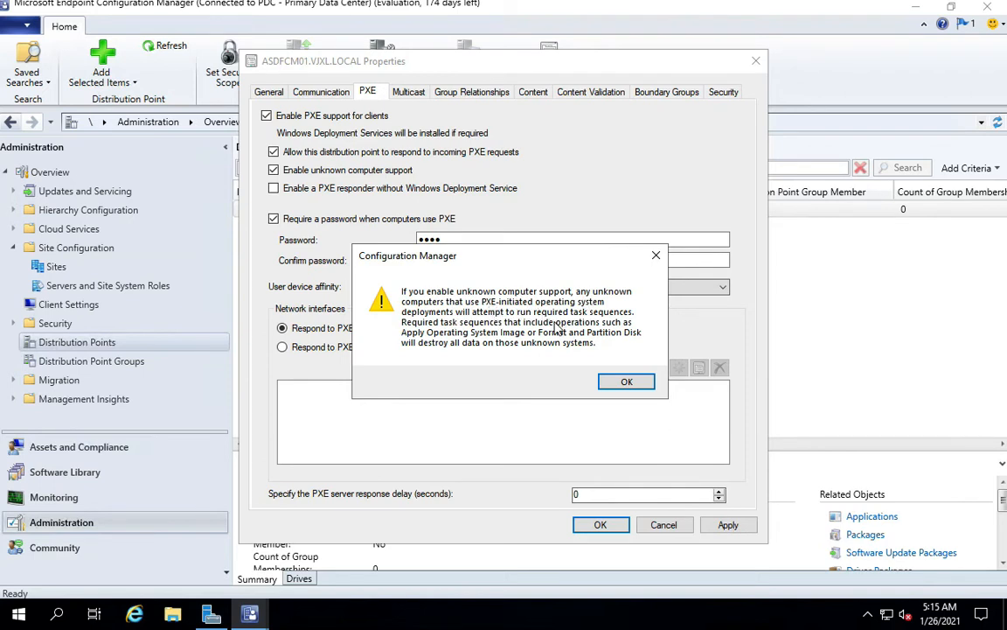
left_click(637, 380)
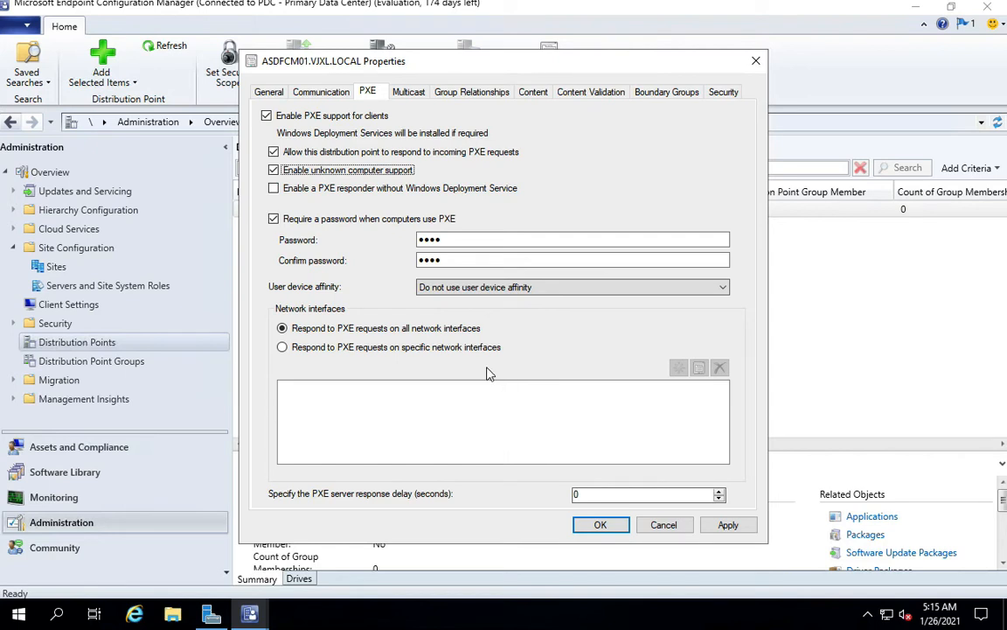
Review the distribution point's multicast, group relationships, content, content validation and boundary group settings
left_click(411, 93)
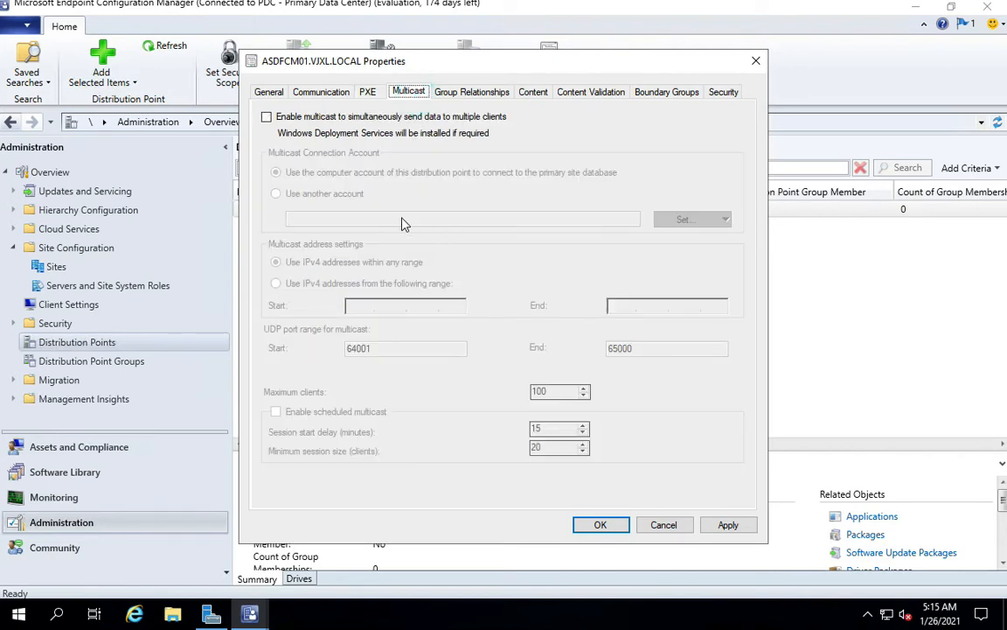
left_click(470, 93)
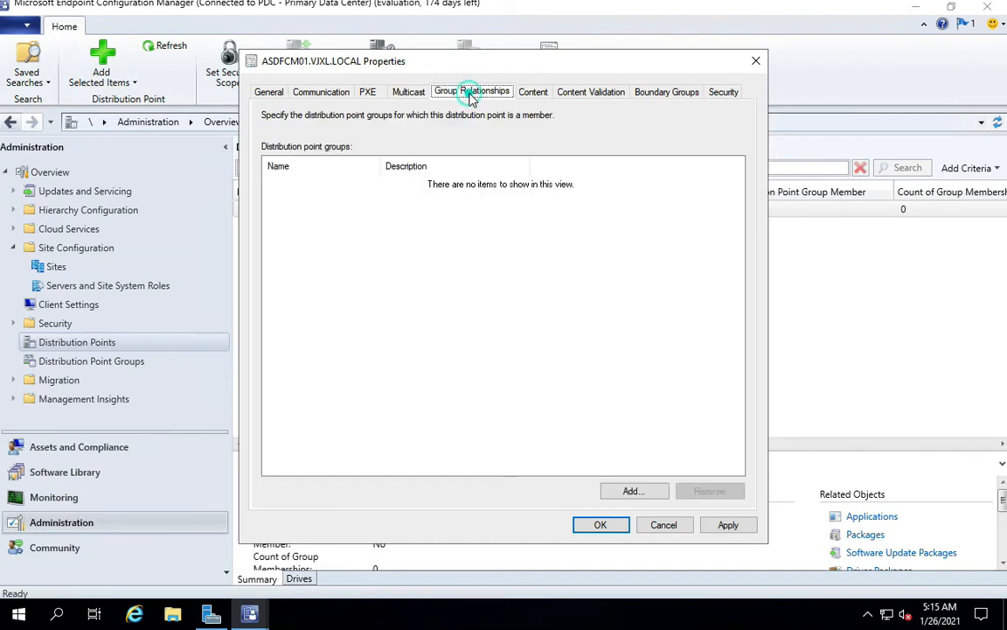
left_click(534, 93)
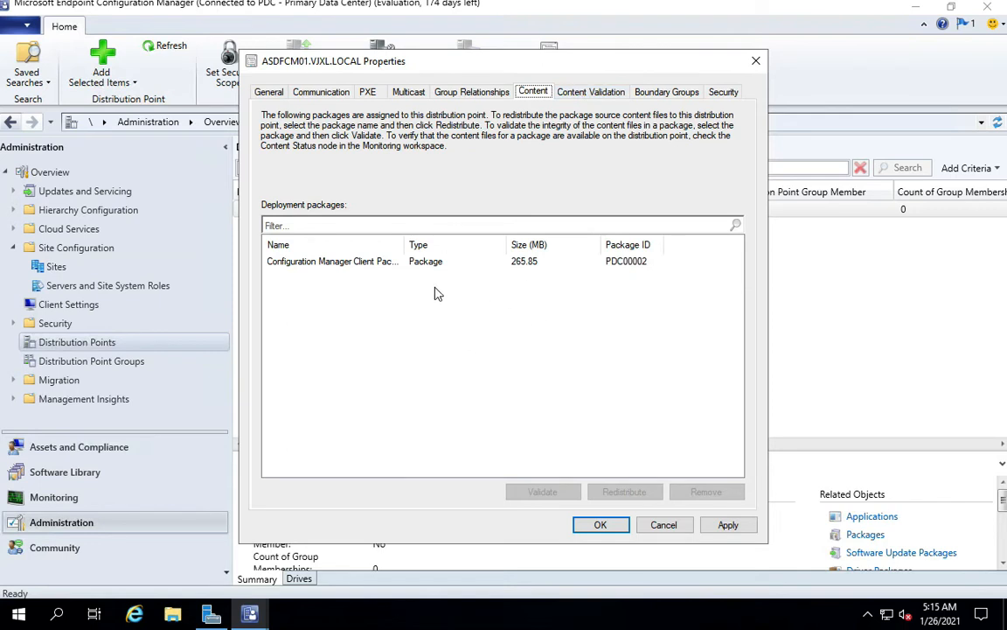
left_click(341, 261)
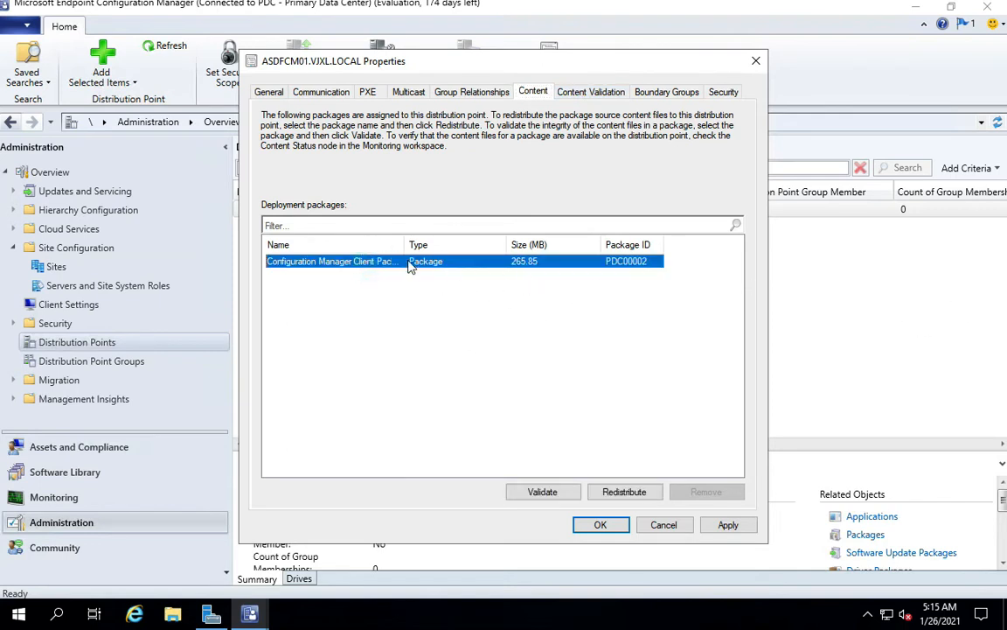
left_click(602, 92)
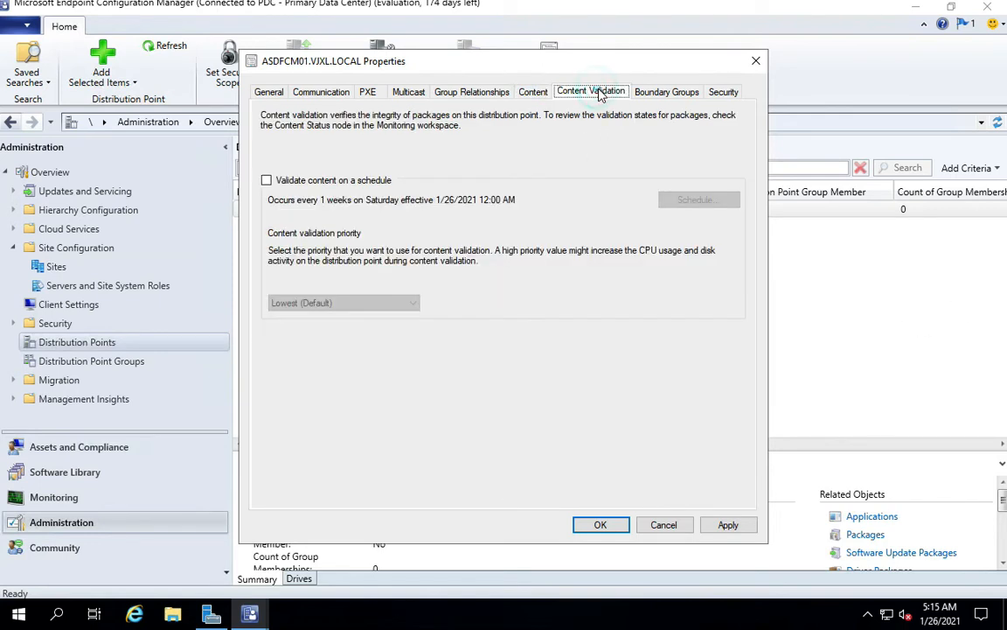
left_click(666, 93)
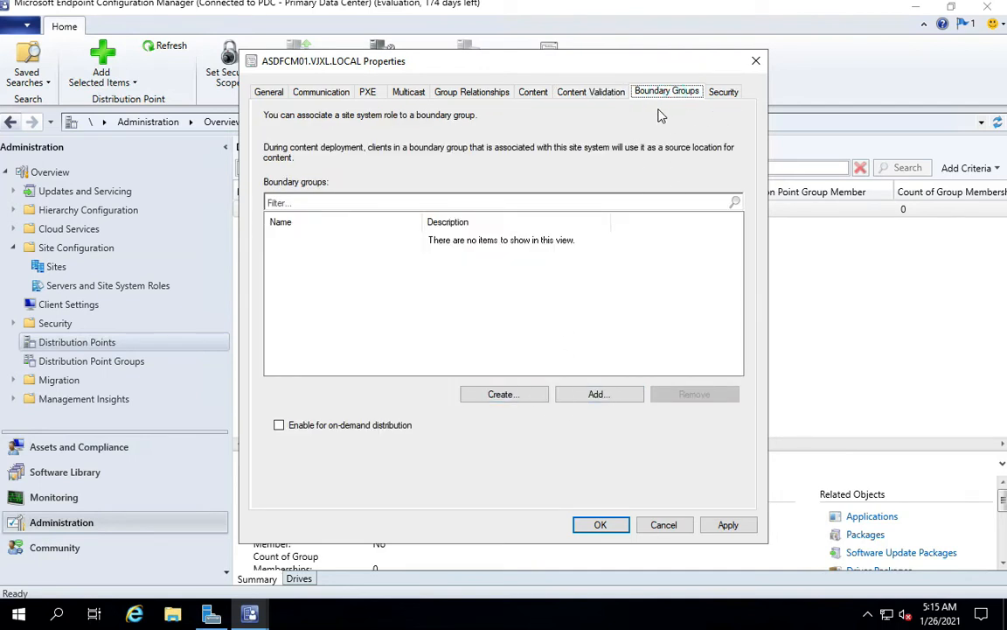
Apply the distribution point's property changes and close its properties
left_click(728, 526)
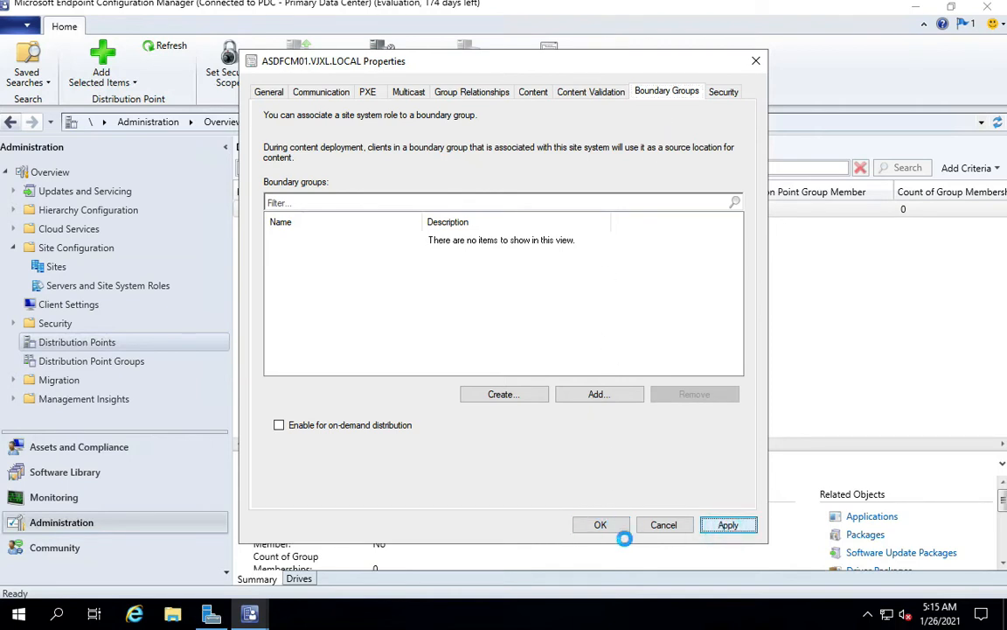
left_click(619, 530)
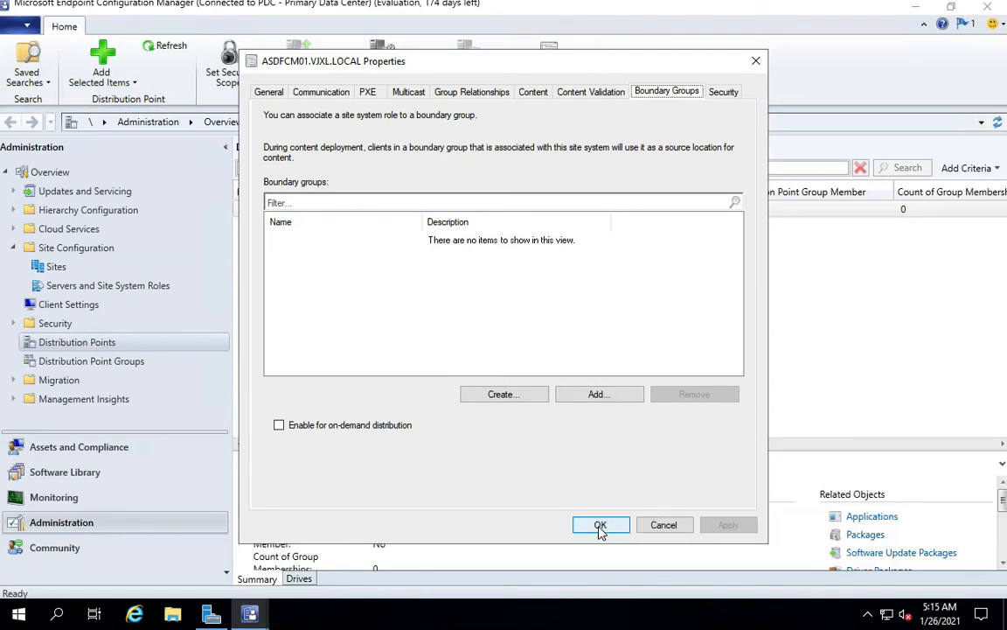
left_click(601, 527)
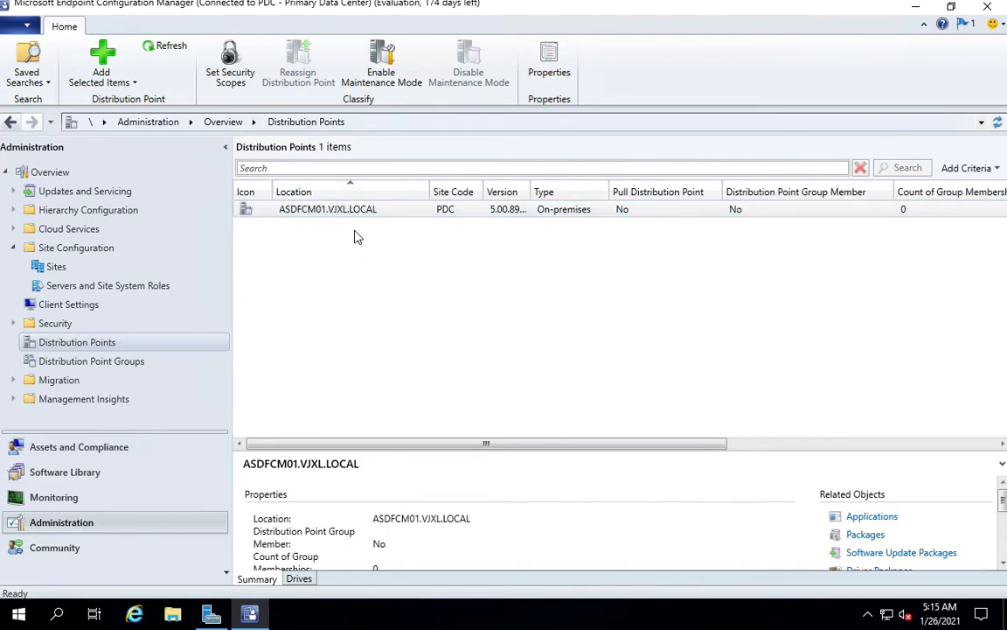
left_click(338, 208)
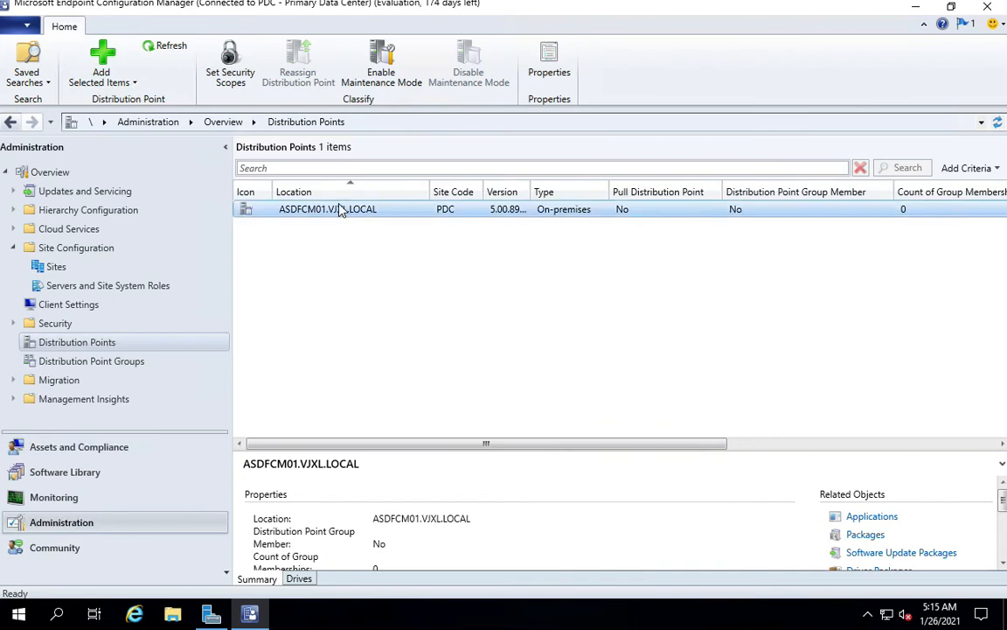
left_click(355, 309)
Launch Report Server Configuration Manager with elevated permission and connect to the SSRS instance on ASDFCM01
left_click(55, 615)
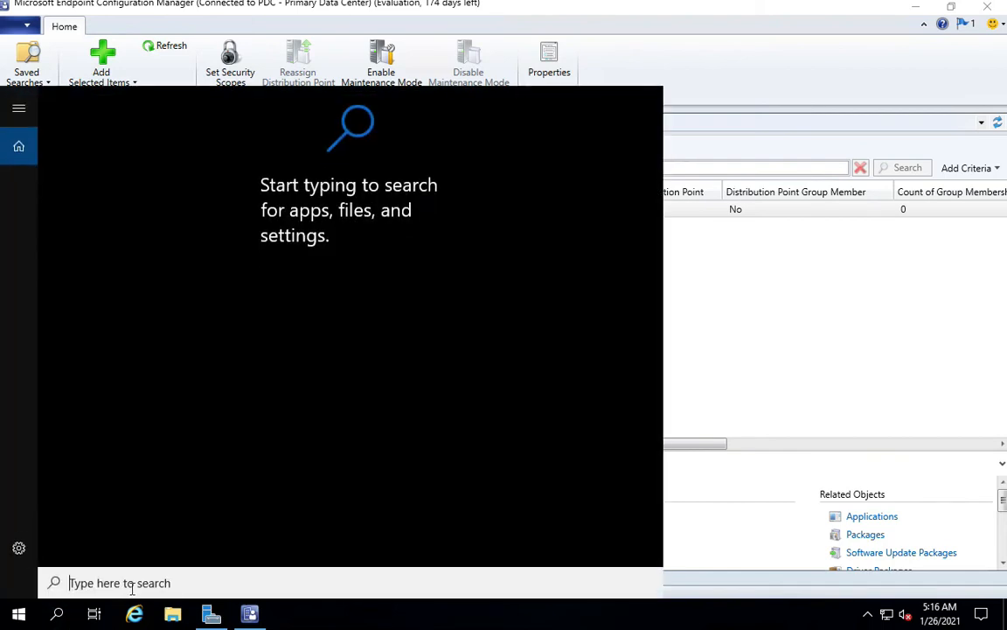
left_click(18, 615)
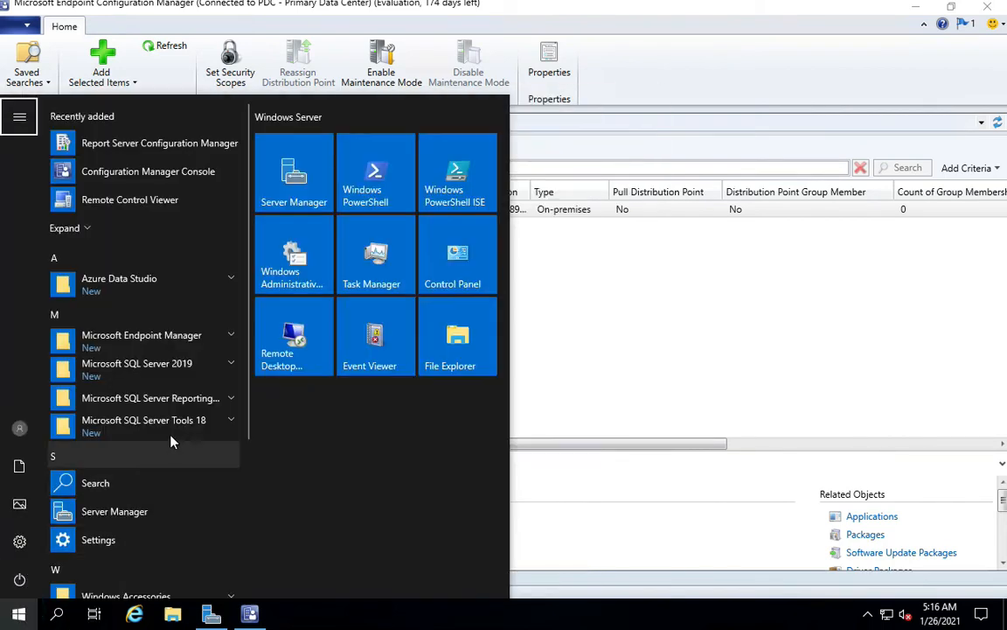
left_click(177, 426)
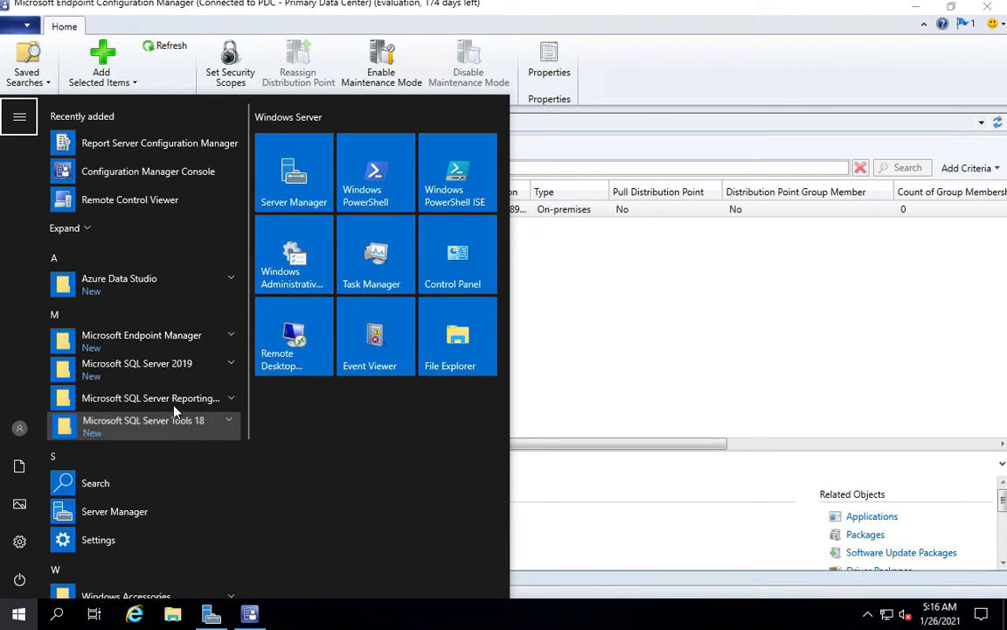
left_click(173, 402)
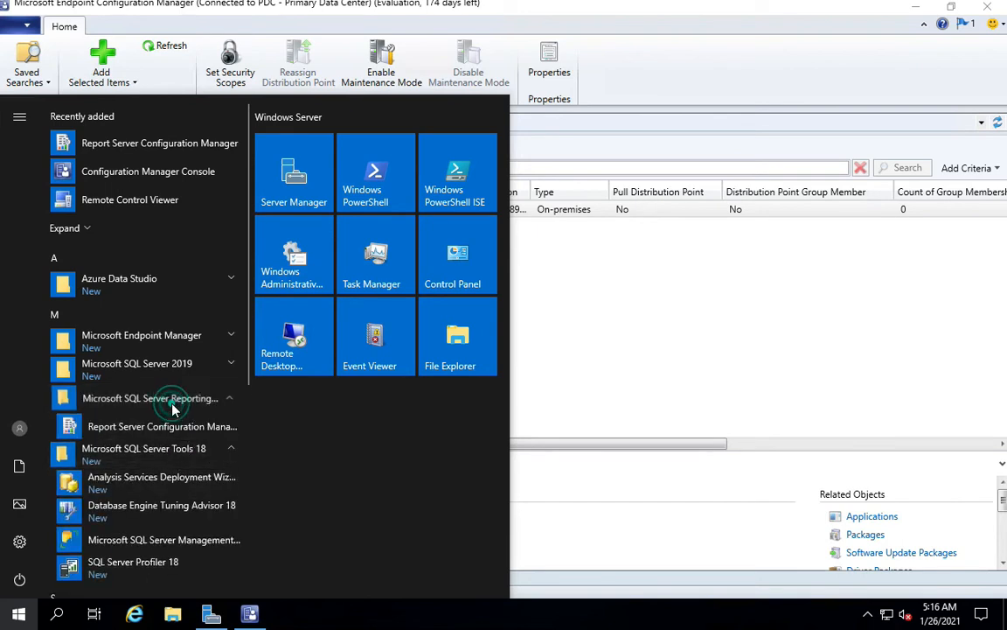
left_click(144, 426)
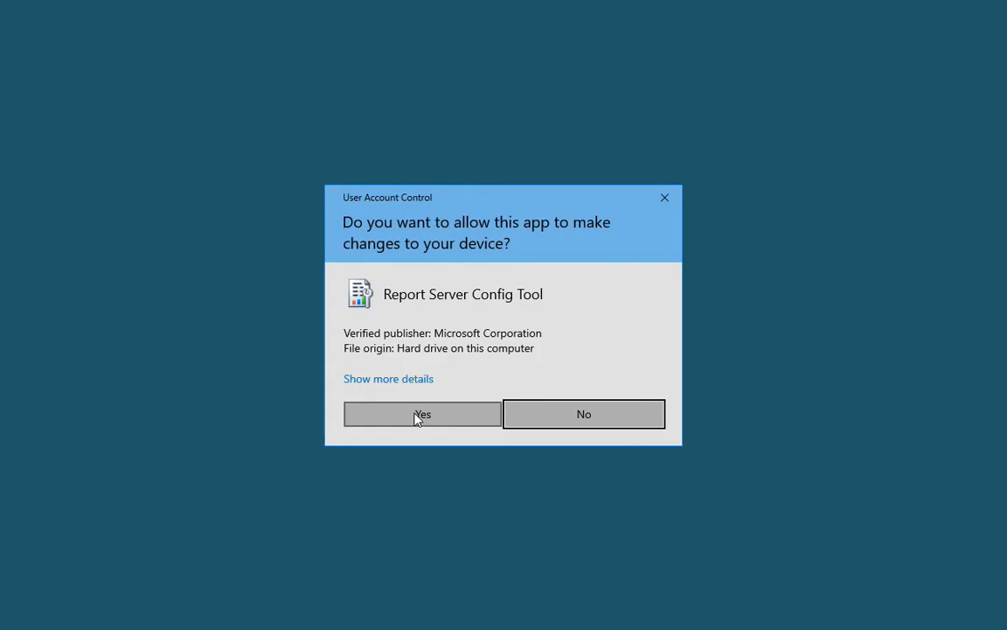
left_click(417, 416)
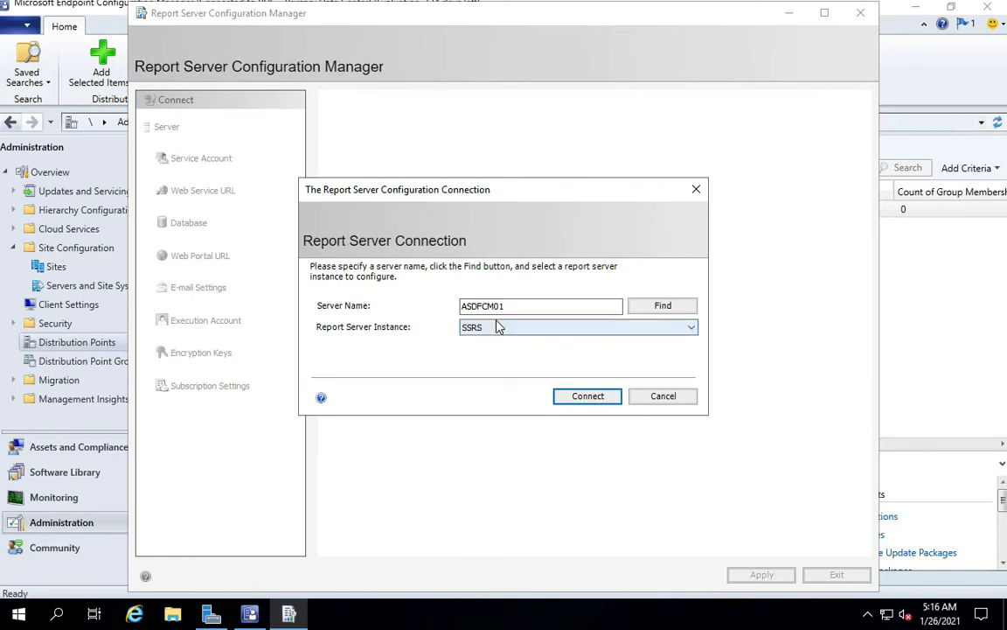
left_click(579, 398)
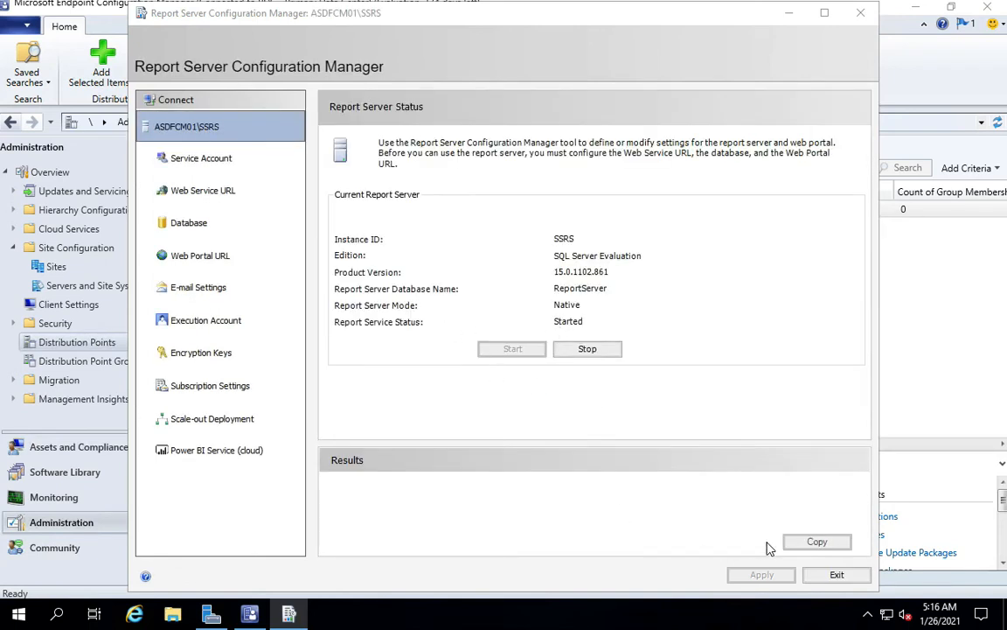
Review the report server's service account, web service URL and database settings, and start the database change wizard
left_click(202, 158)
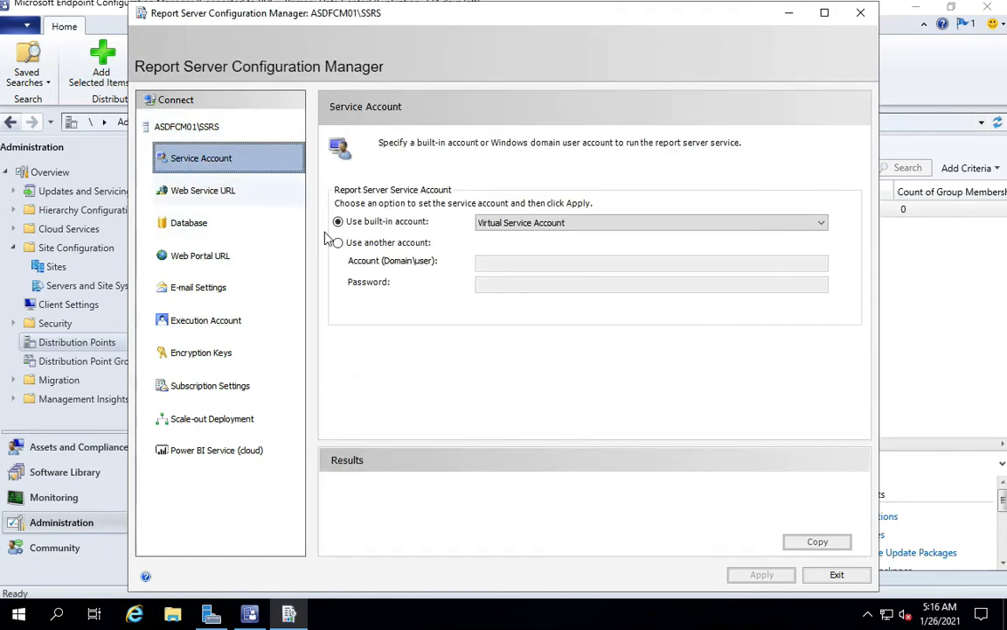
left_click(208, 191)
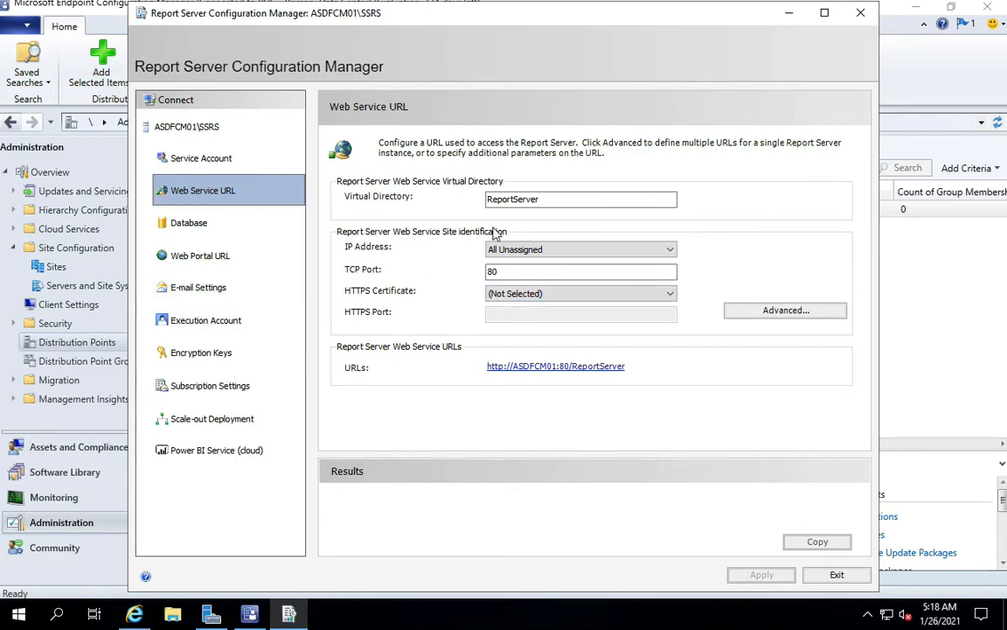
left_click(207, 223)
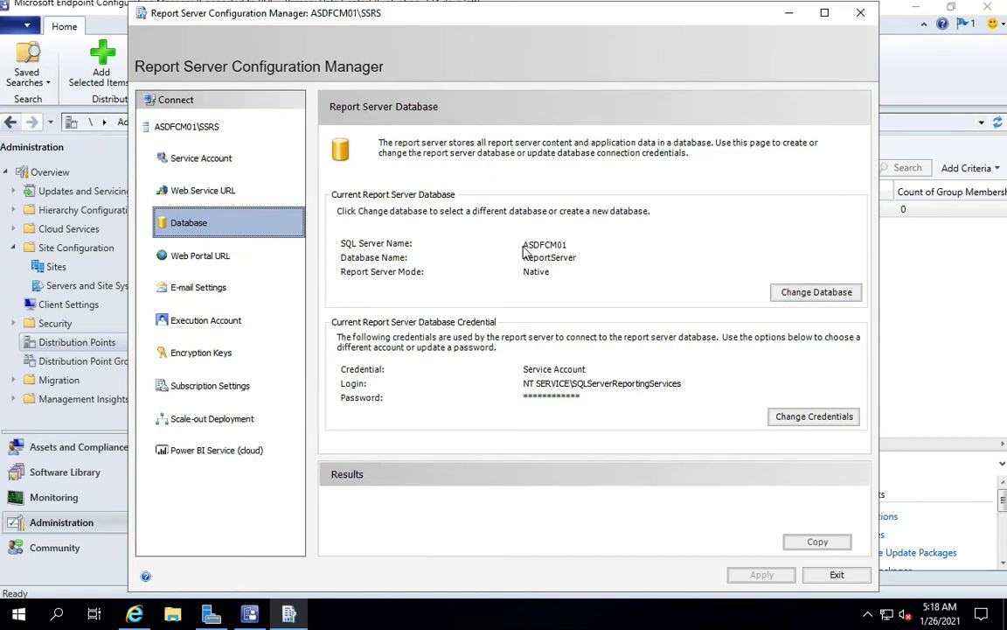
left_click(798, 294)
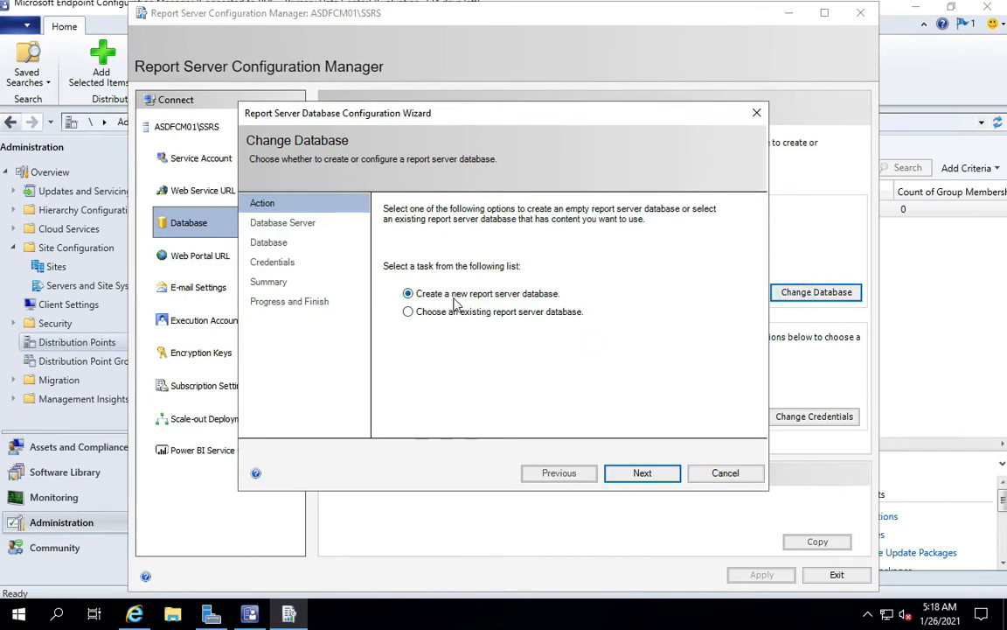
Try to create a new report server database named ReportServer on ASDFCM01, and return to the task choice
left_click(642, 473)
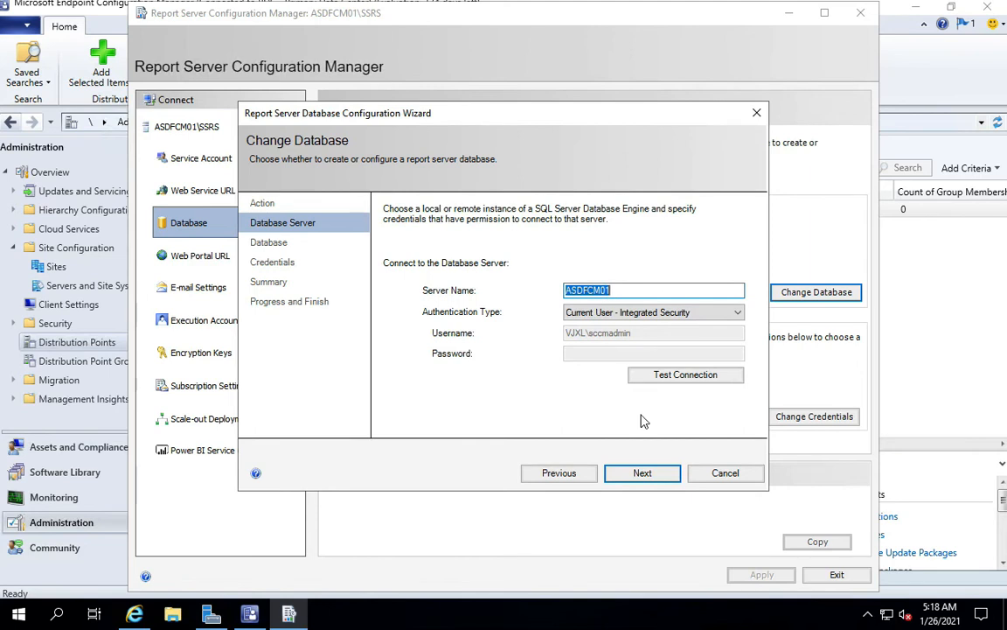
left_click(643, 472)
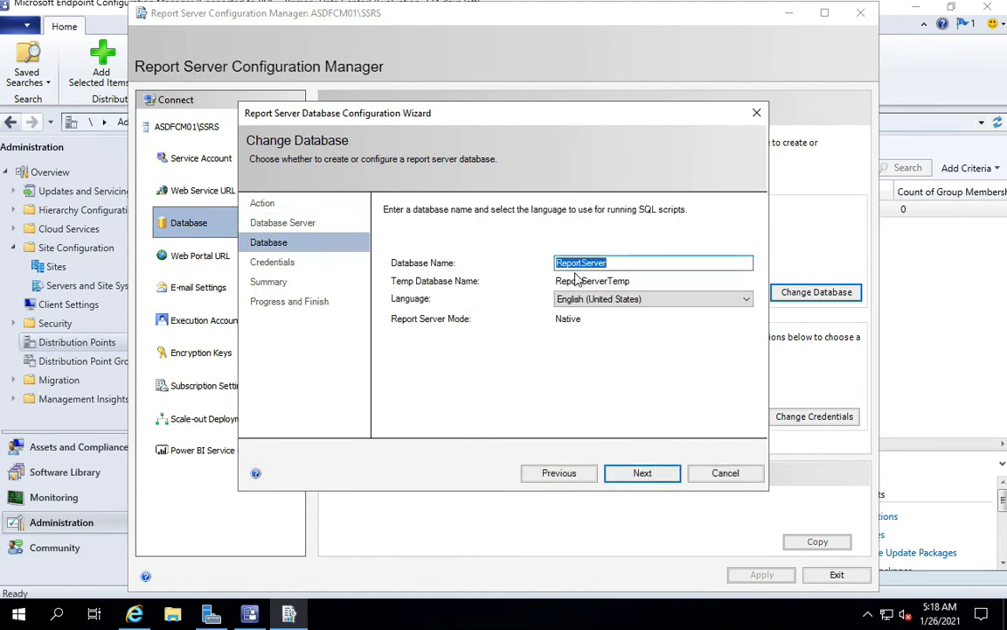
left_click(646, 472)
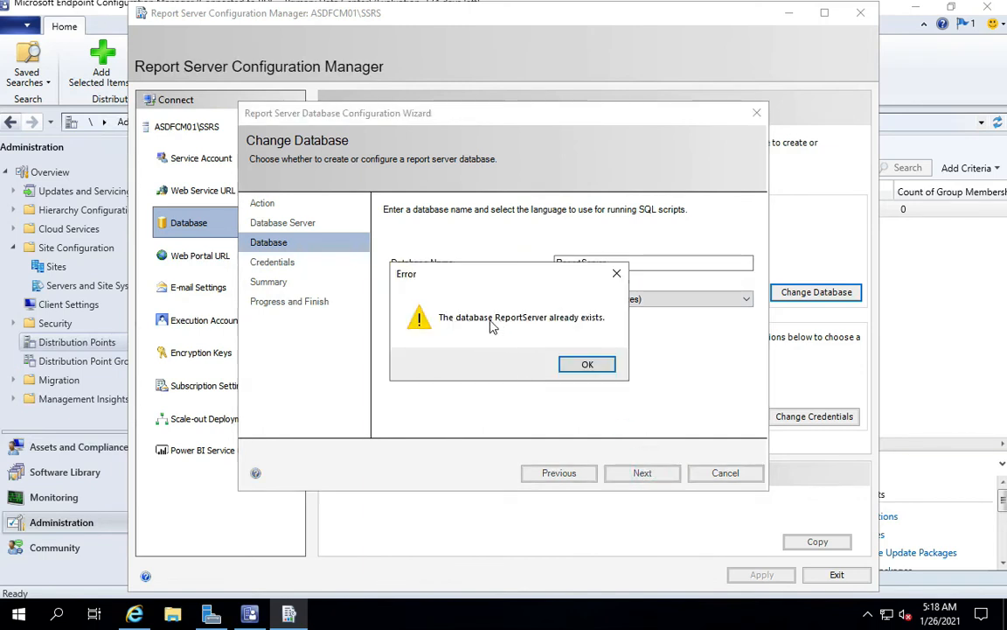
left_click(588, 363)
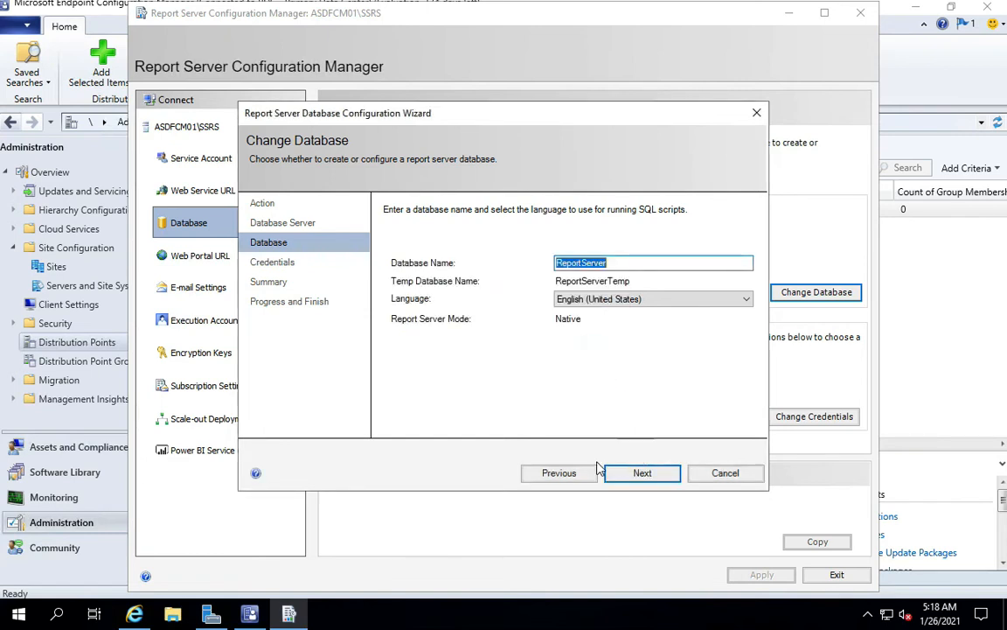
left_click(570, 473)
left_click(571, 474)
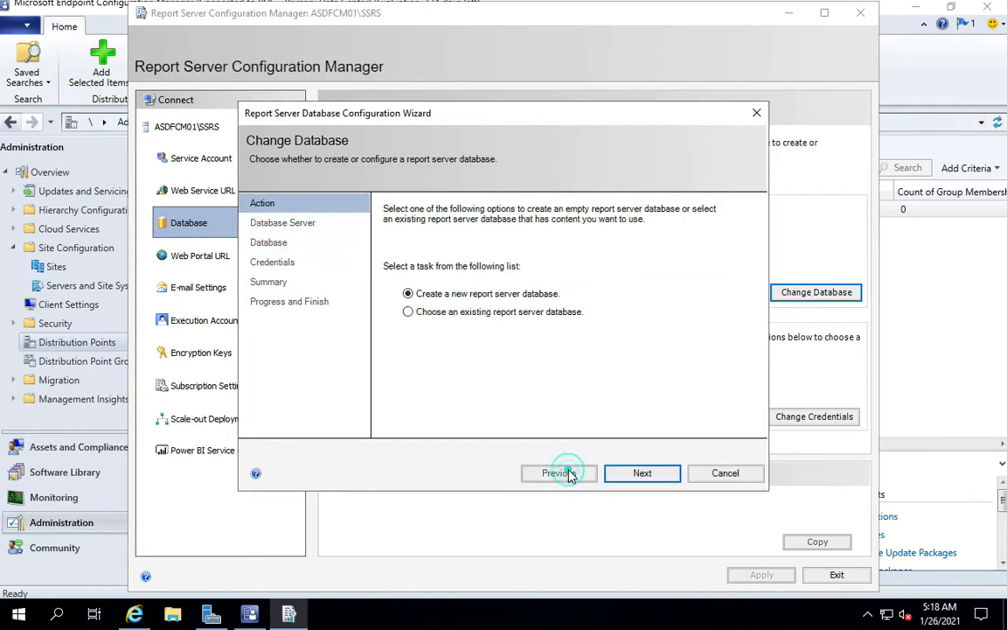
Configure the report server to use an existing report server database with service credentials, and finish the wizard
left_click(485, 313)
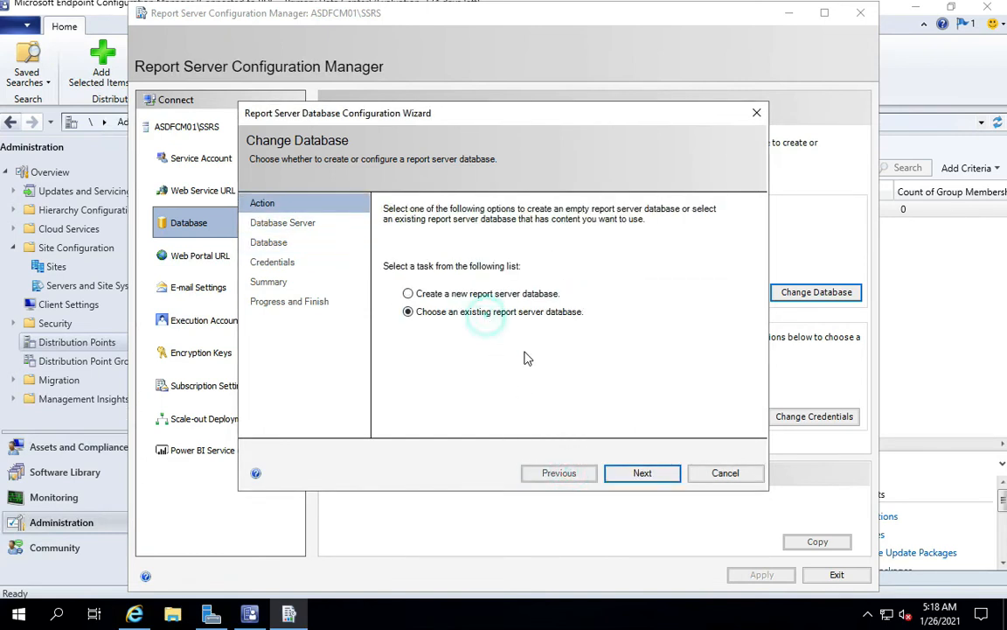
left_click(626, 469)
left_click(639, 472)
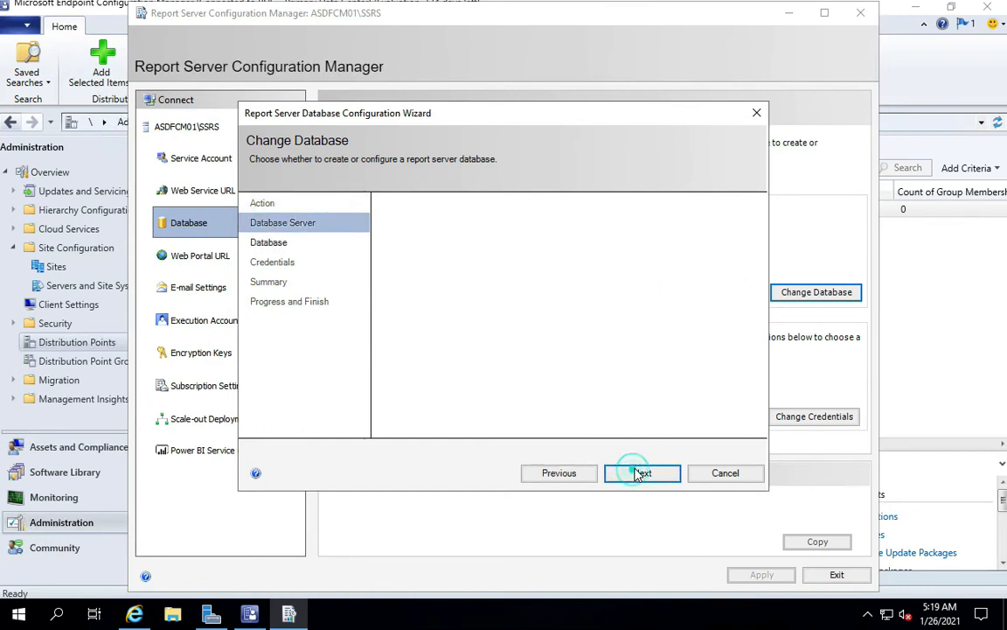
left_click(641, 473)
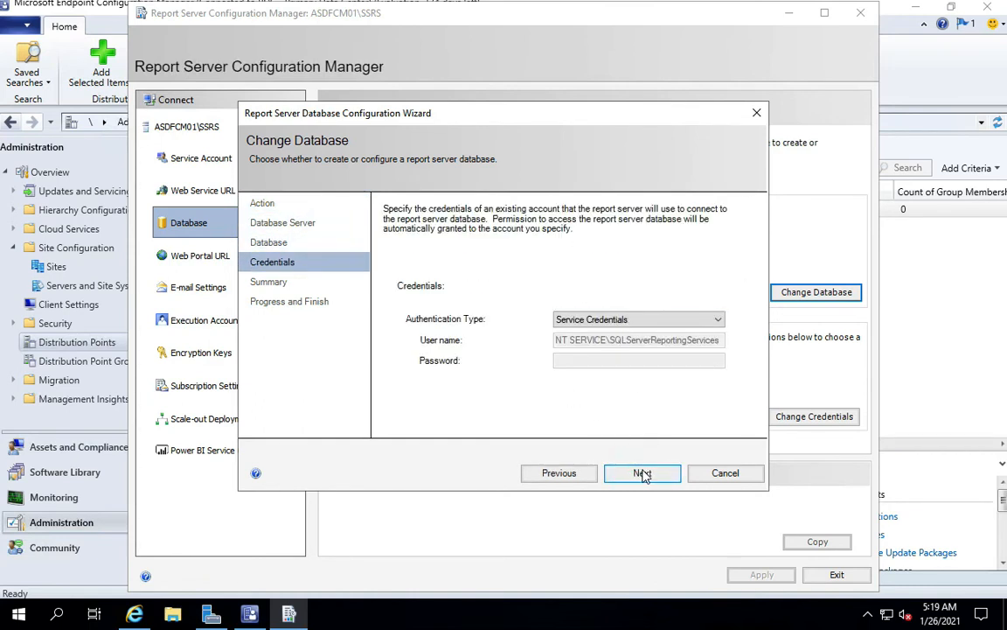
left_click(642, 472)
left_click(643, 473)
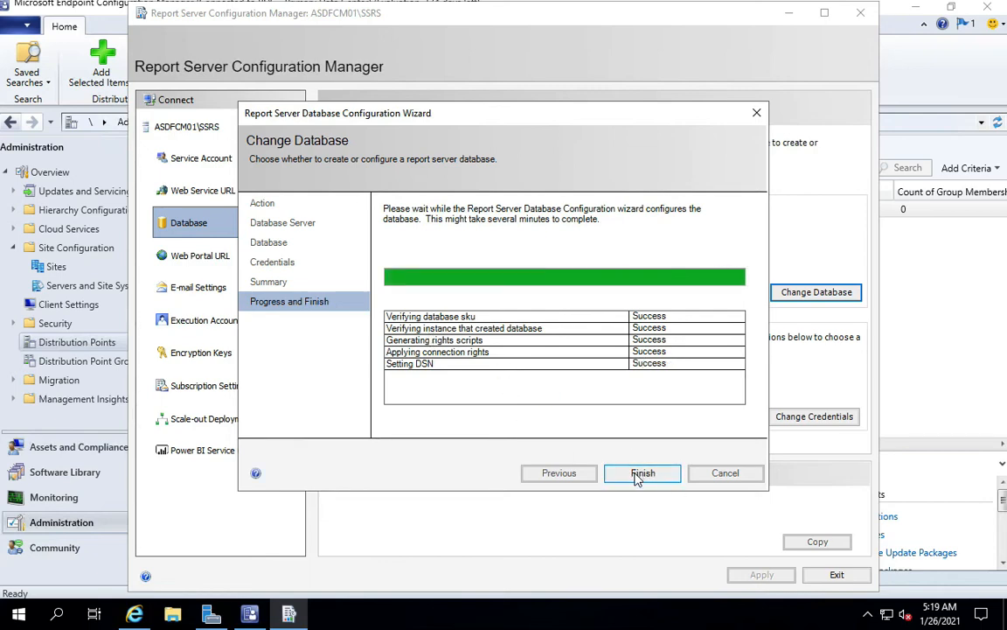
left_click(642, 473)
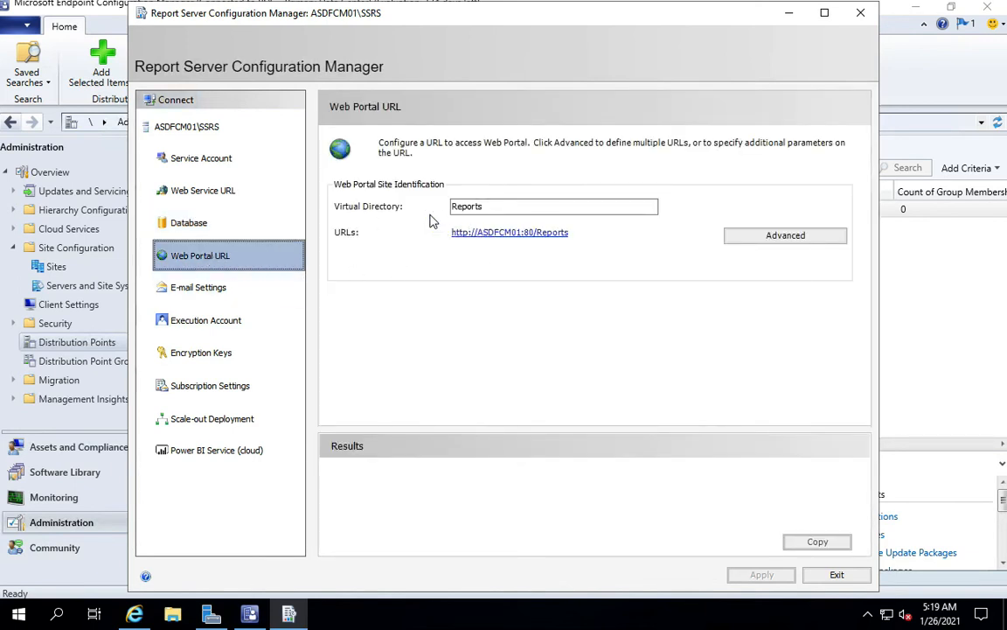
Review the web portal URL, e-mail, execution account, encryption key and subscription settings, and return to the Configuration Manager console
left_click(486, 207)
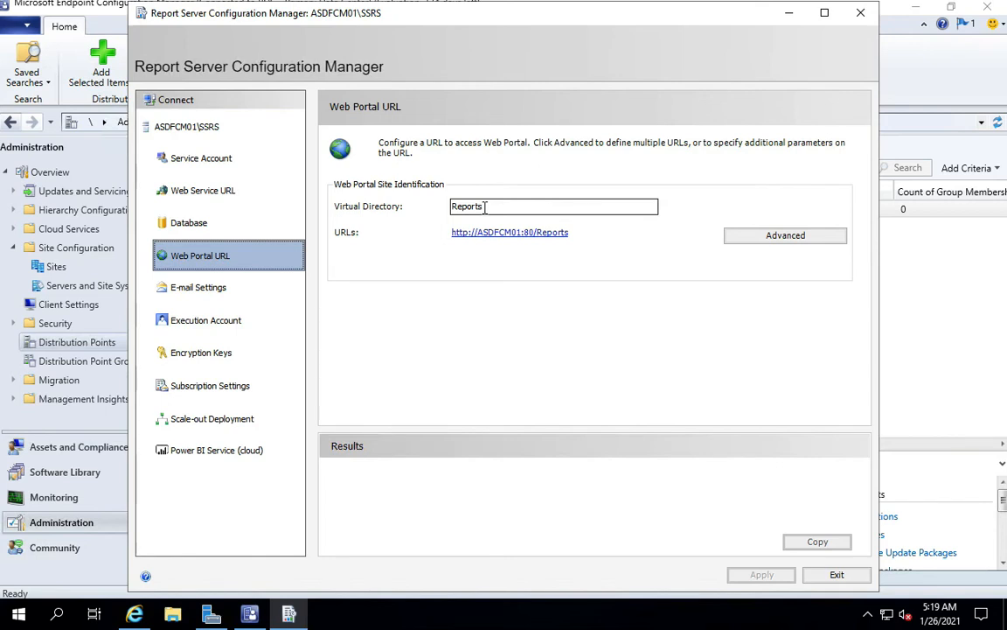
left_click(180, 287)
left_click(205, 326)
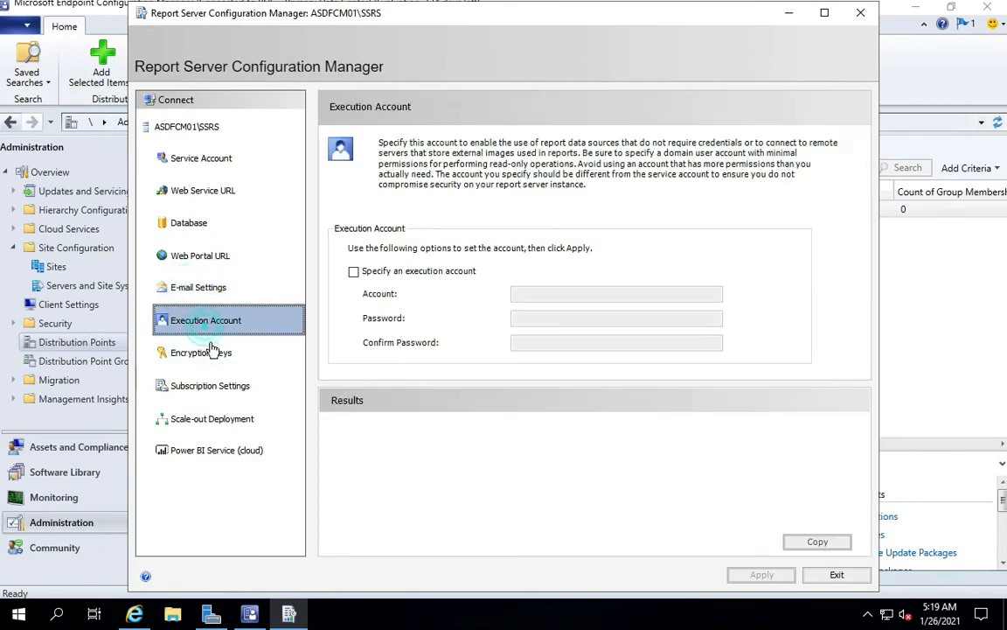
left_click(210, 352)
left_click(200, 393)
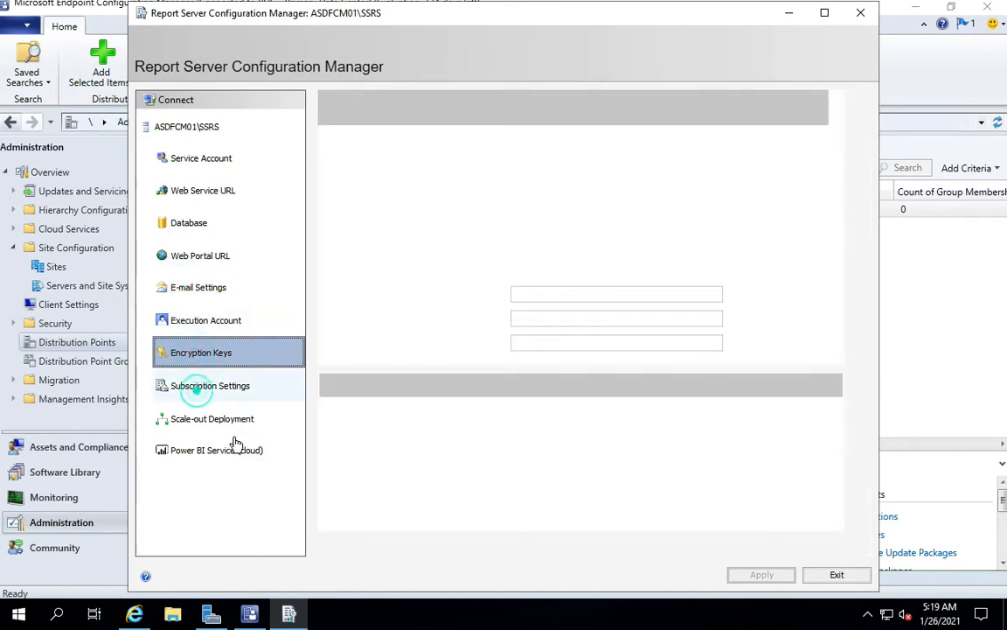
left_click(788, 14)
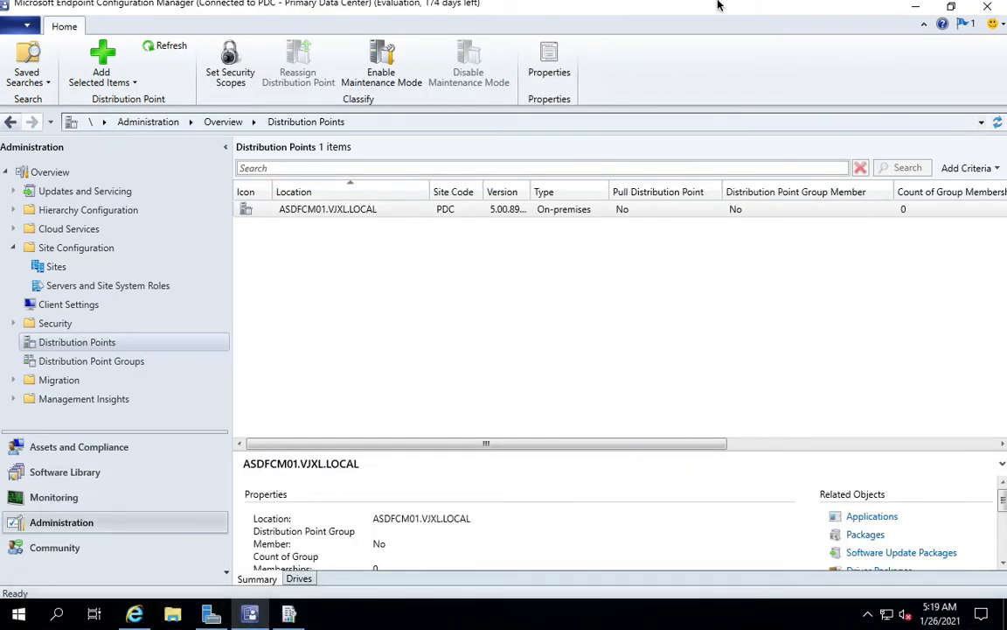
mouse_move(701, 8)
left_click(660, 10)
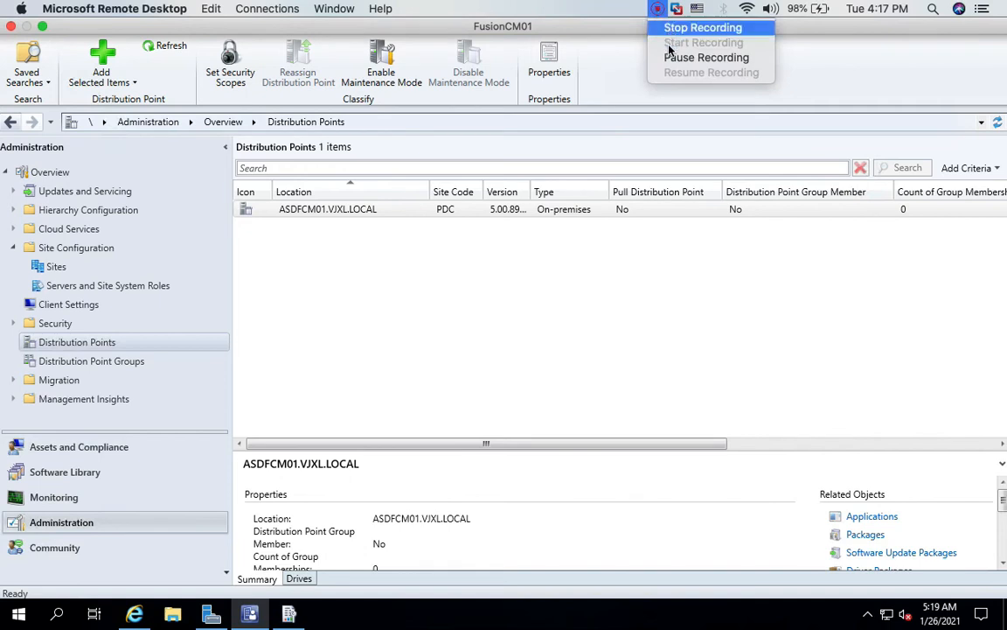
left_click(602, 56)
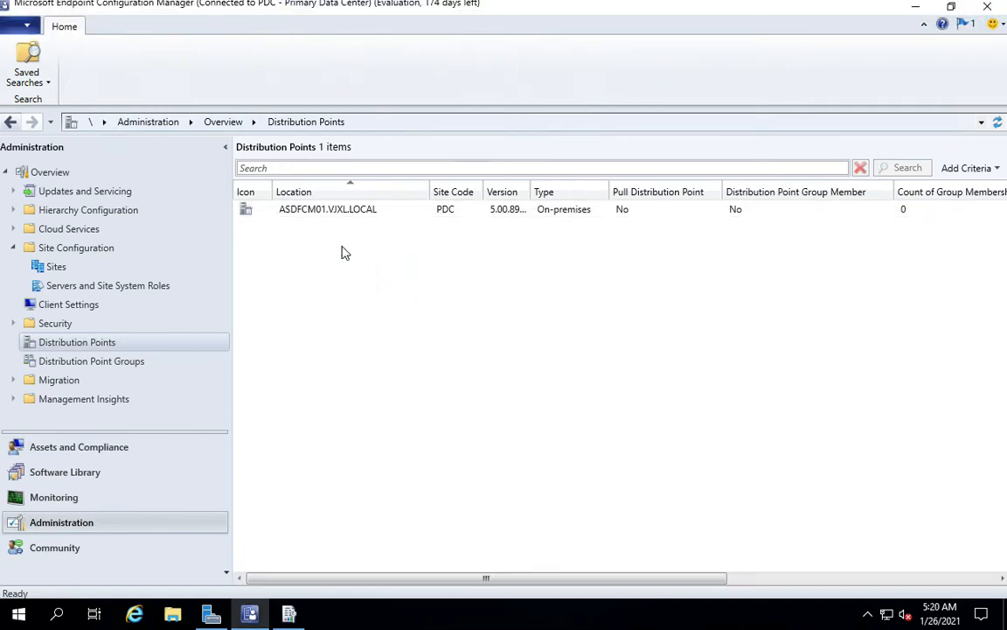
left_click(334, 215)
right_click(334, 215)
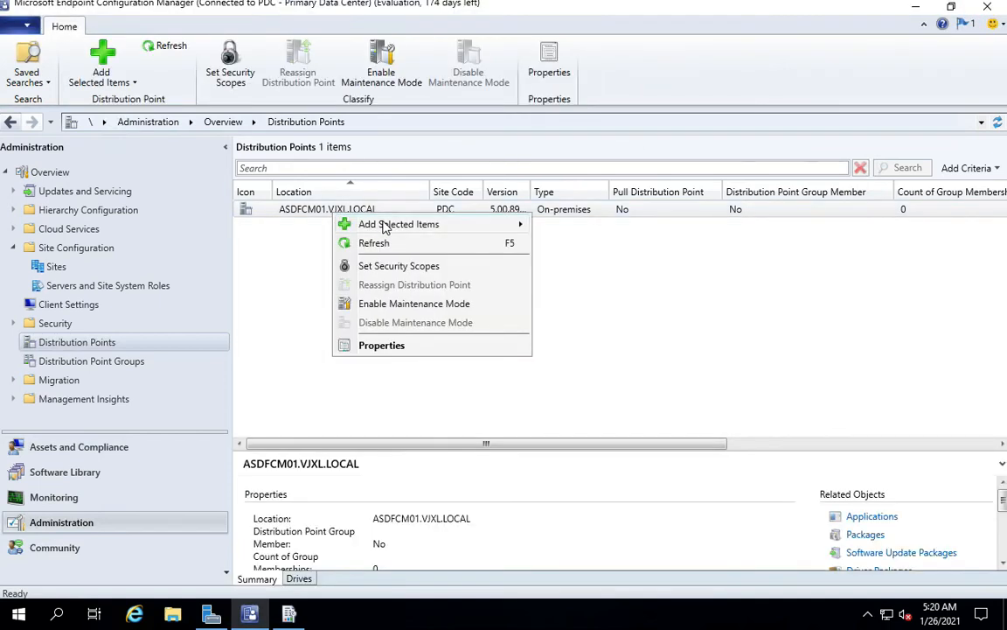
mouse_move(457, 225)
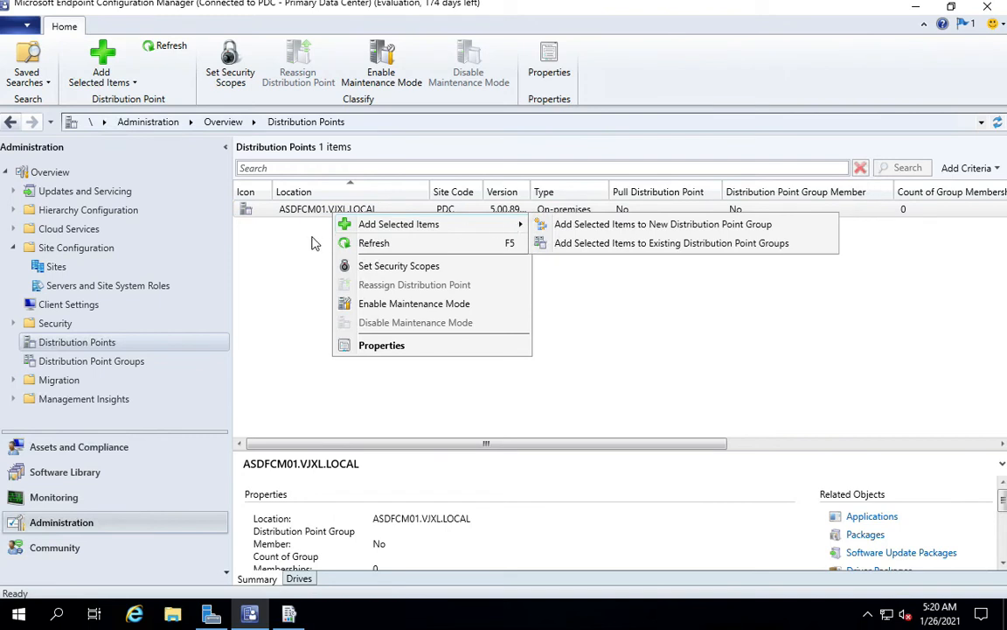
Start adding site system roles to the ASDFCM01 server without a proxy, and select the Reporting services point role
left_click(132, 285)
left_click(331, 215)
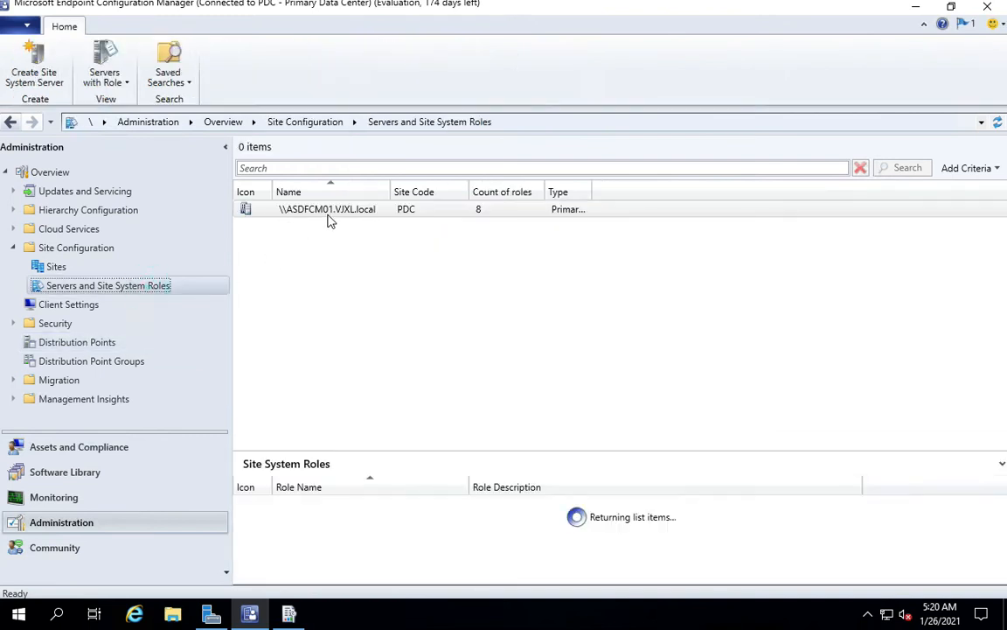
right_click(336, 212)
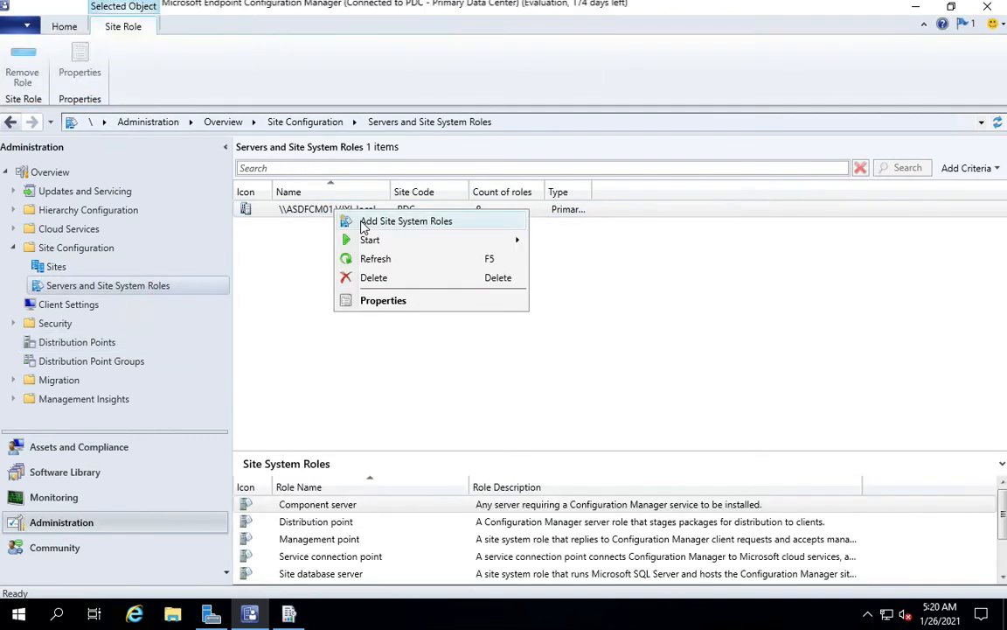
left_click(365, 224)
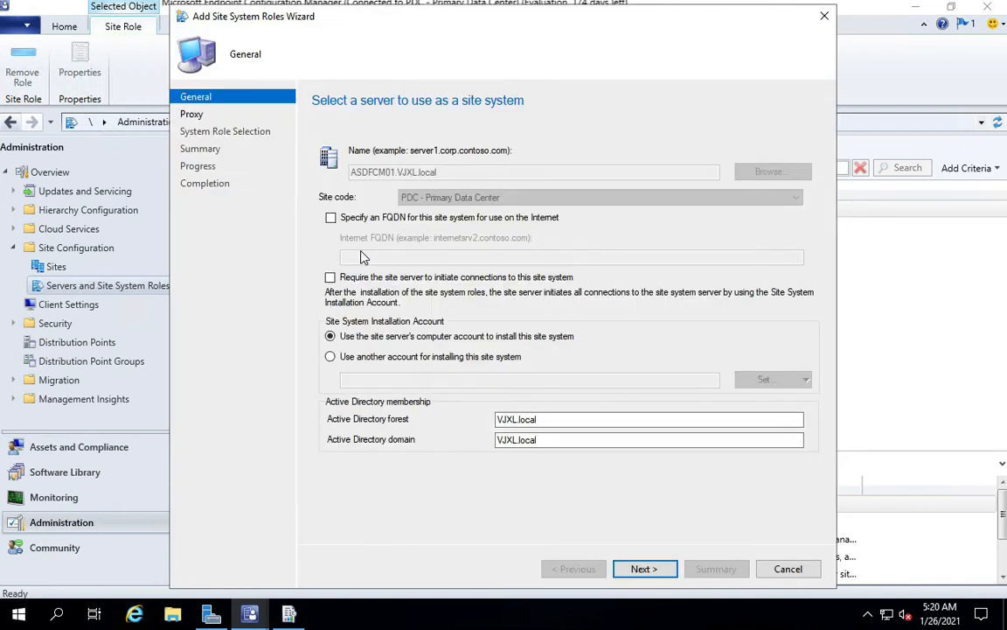
left_click(641, 568)
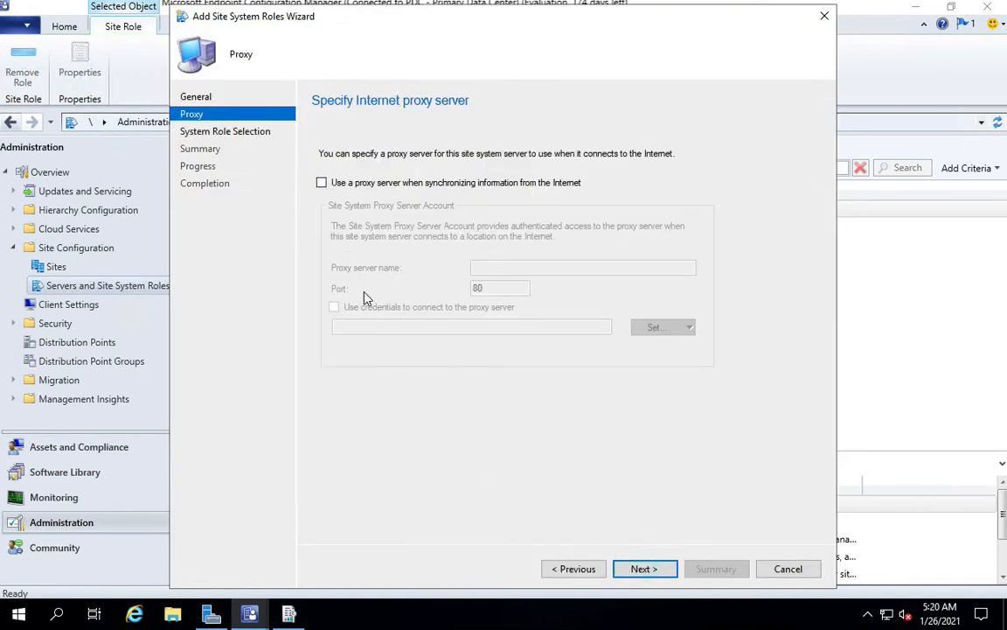
left_click(636, 569)
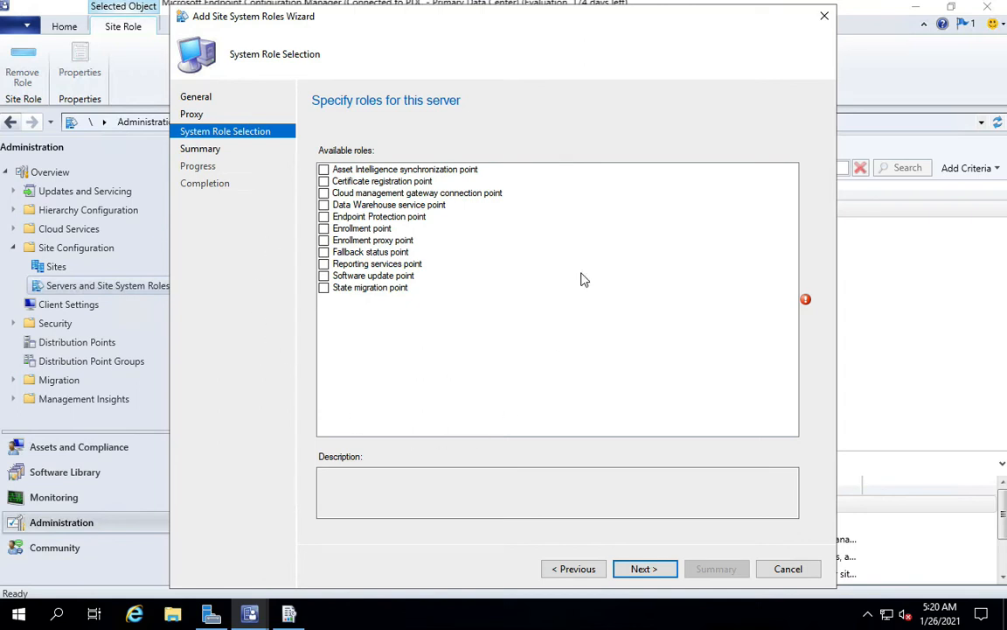
left_click(324, 264)
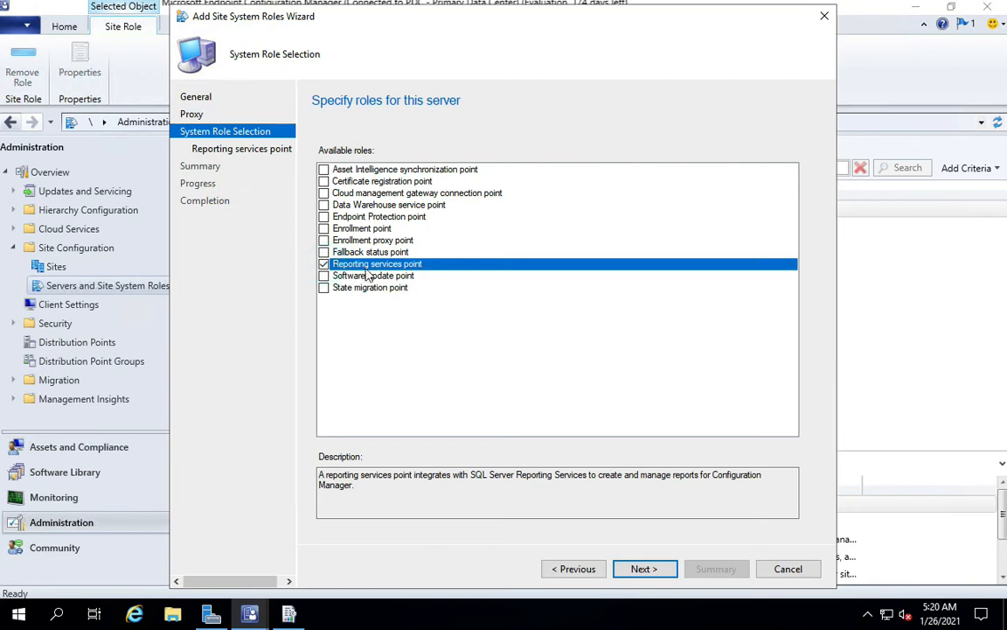
left_click(638, 568)
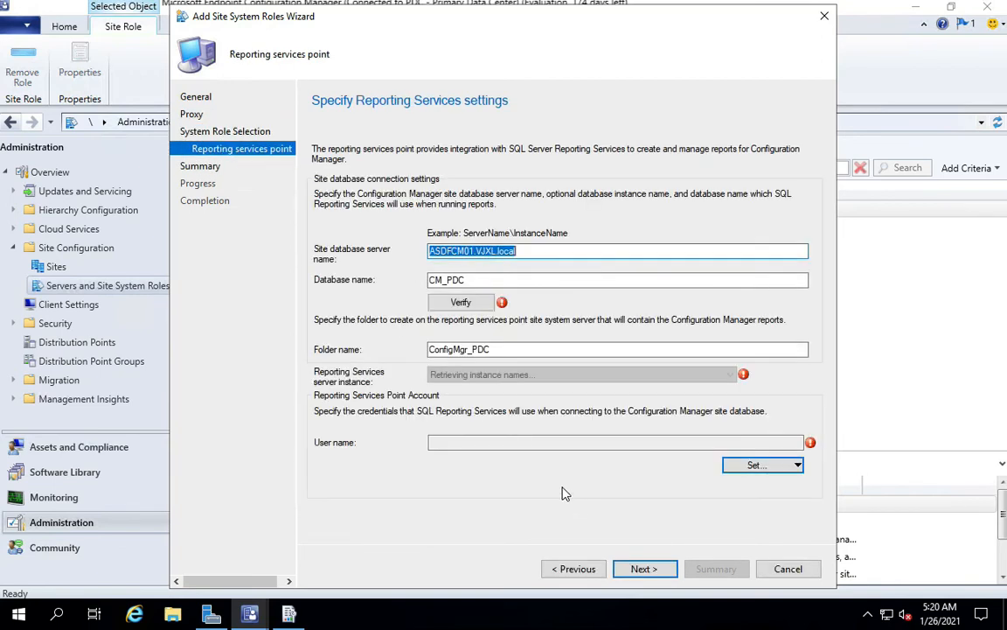
Verify the CM_PDC site database connection and set the new account VJXL\SCCMadmin with its password as the Reporting Services Point Account
left_click(461, 302)
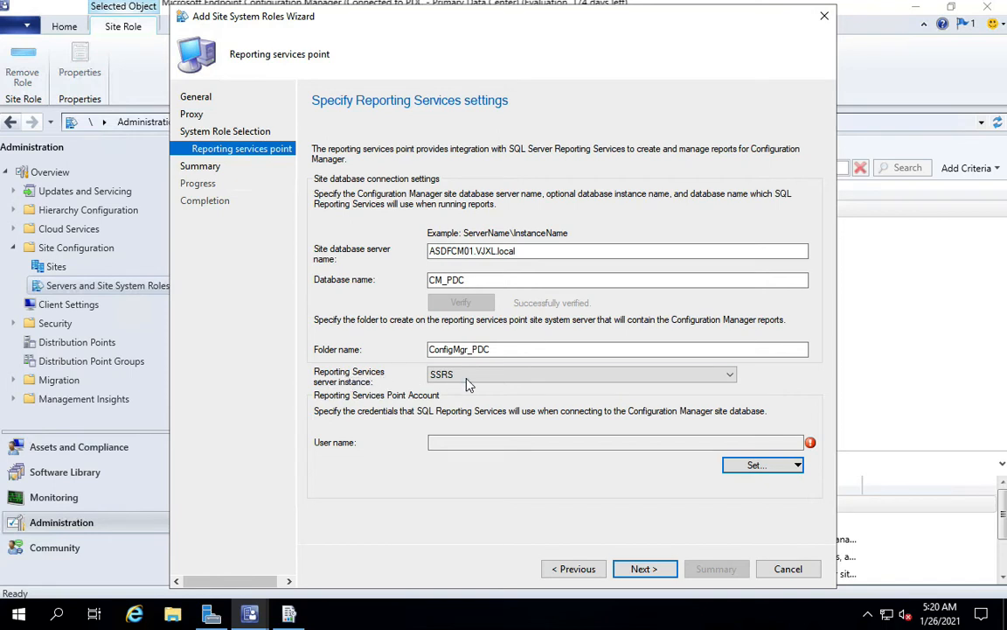
left_click(769, 467)
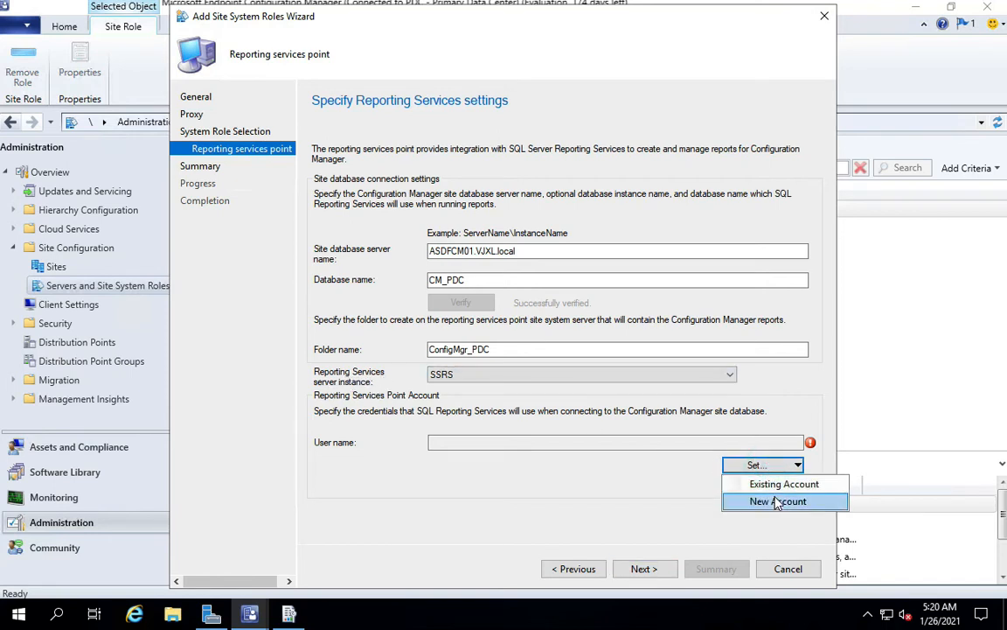
left_click(776, 501)
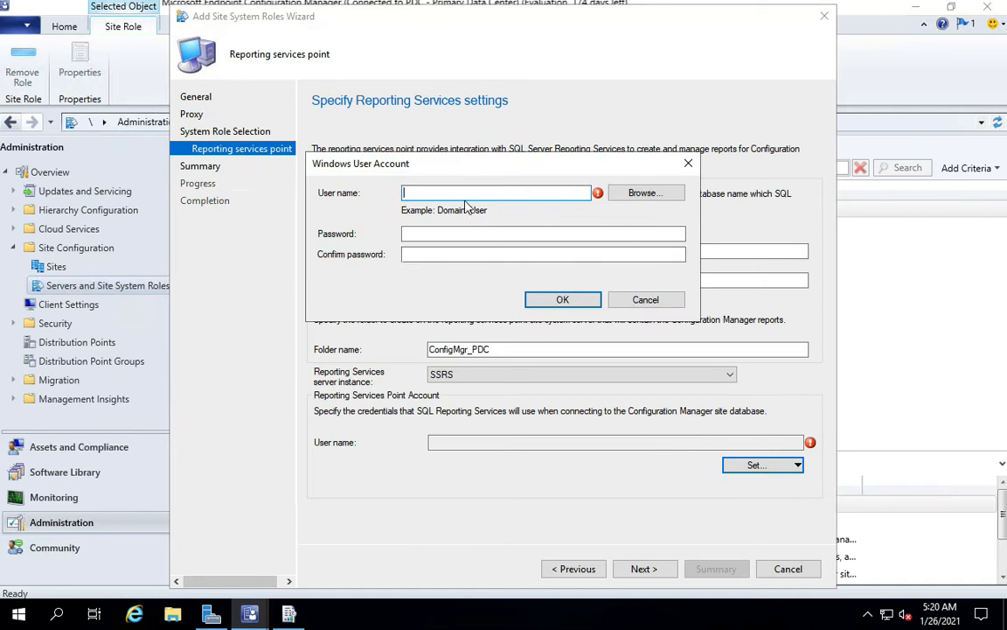
type("VJXL\\SCCMadmin")
key("Tab")
key("Tab")
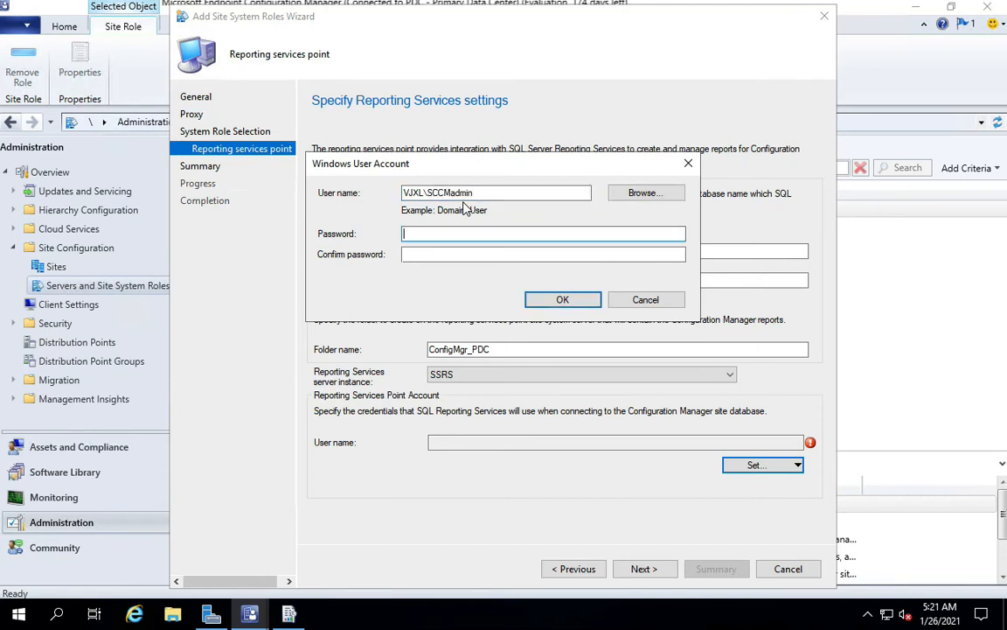
type("********")
key("Tab")
type("********")
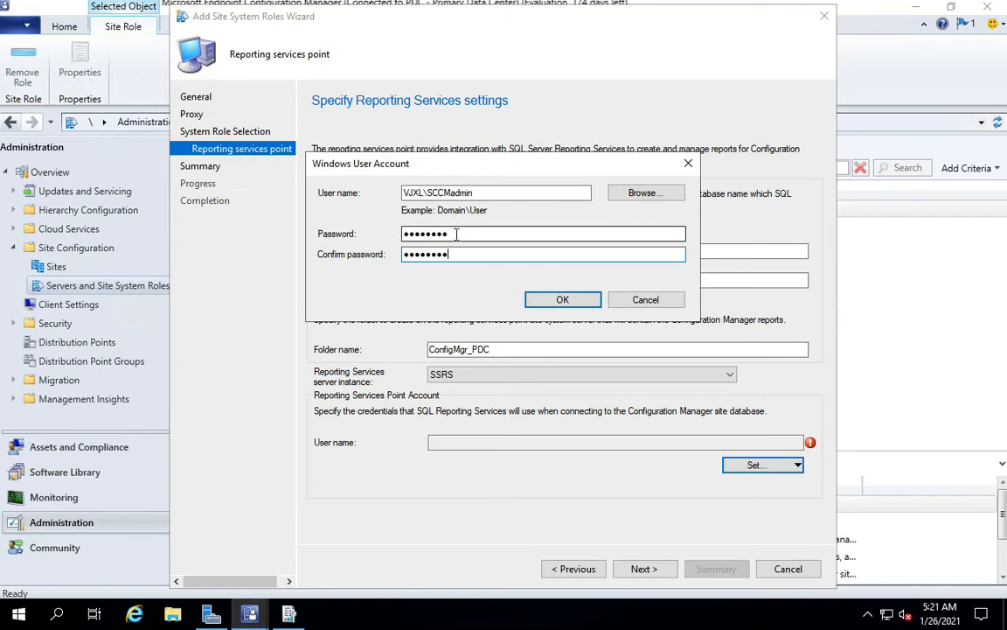
left_click(563, 300)
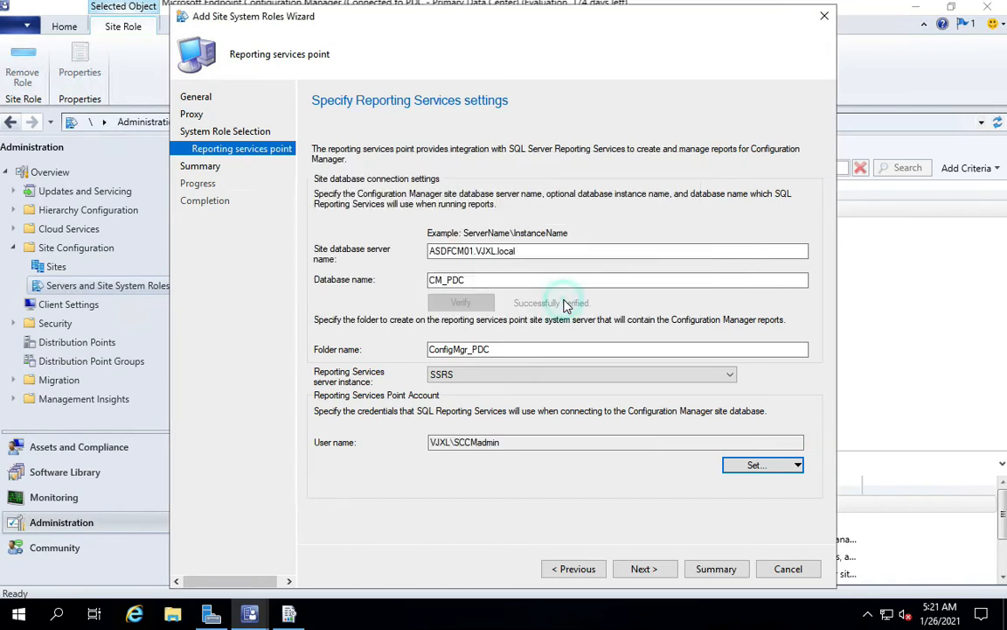
Accept the reporting services point settings, apply them to the server and close the wizard
left_click(643, 569)
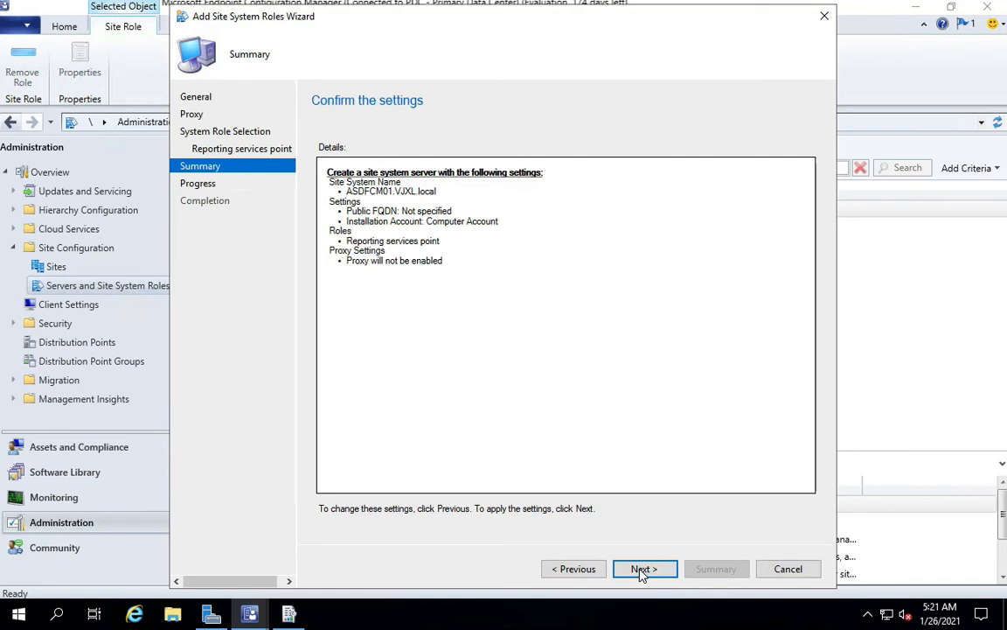
left_click(643, 570)
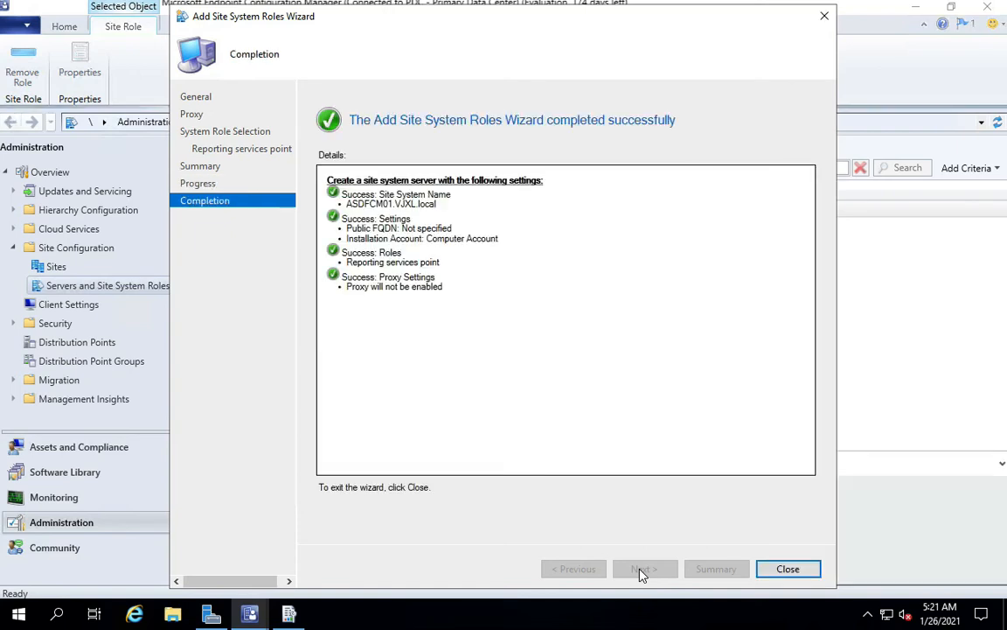
left_click(788, 569)
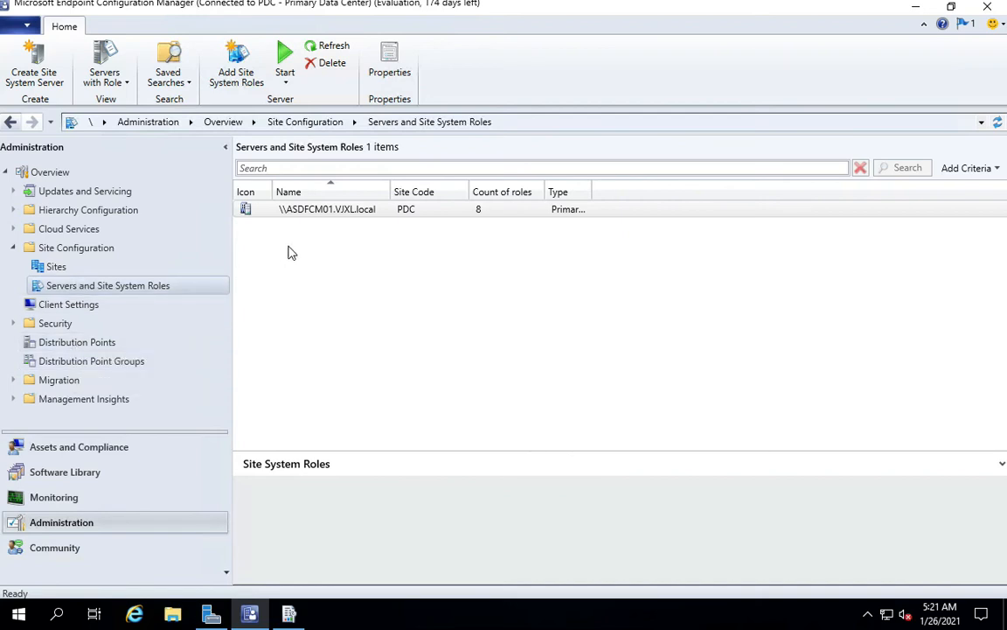
Reload the servers and site system roles list and check ASDFCM01 for the Reporting services point role
left_click(359, 211)
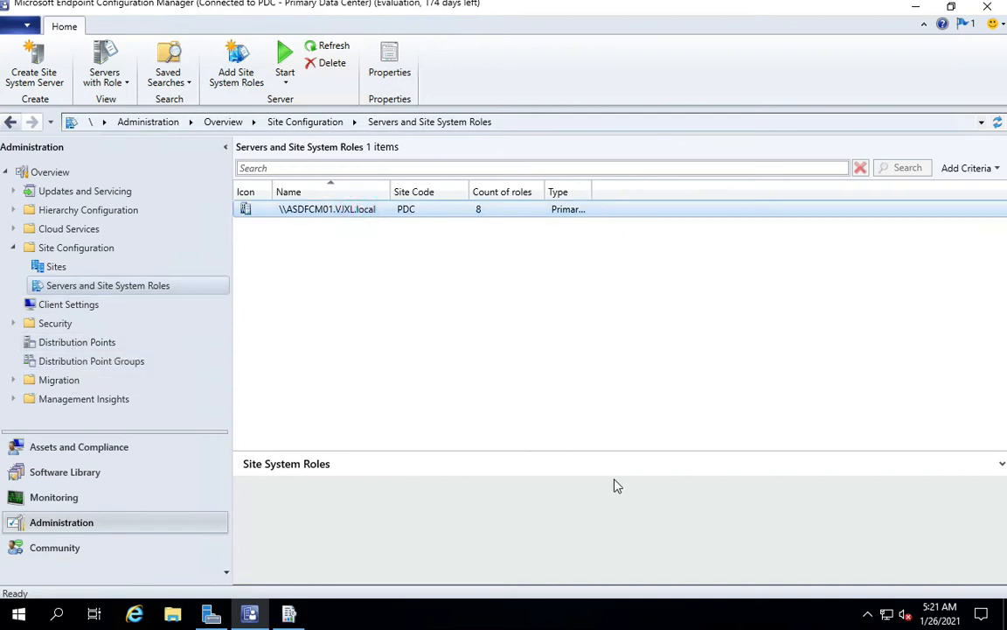
left_click(315, 519)
left_click(56, 267)
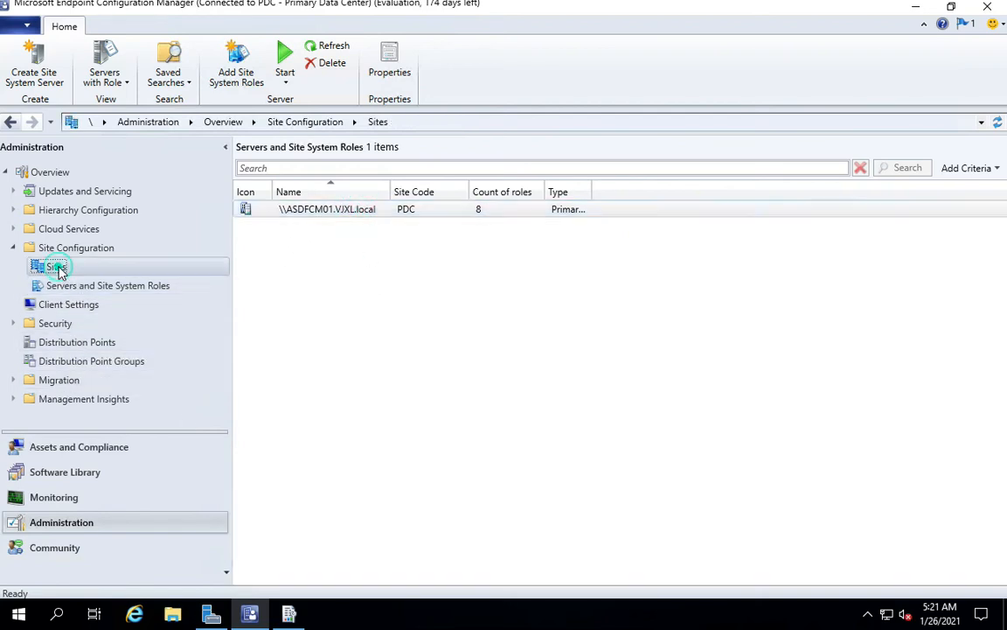
left_click(99, 348)
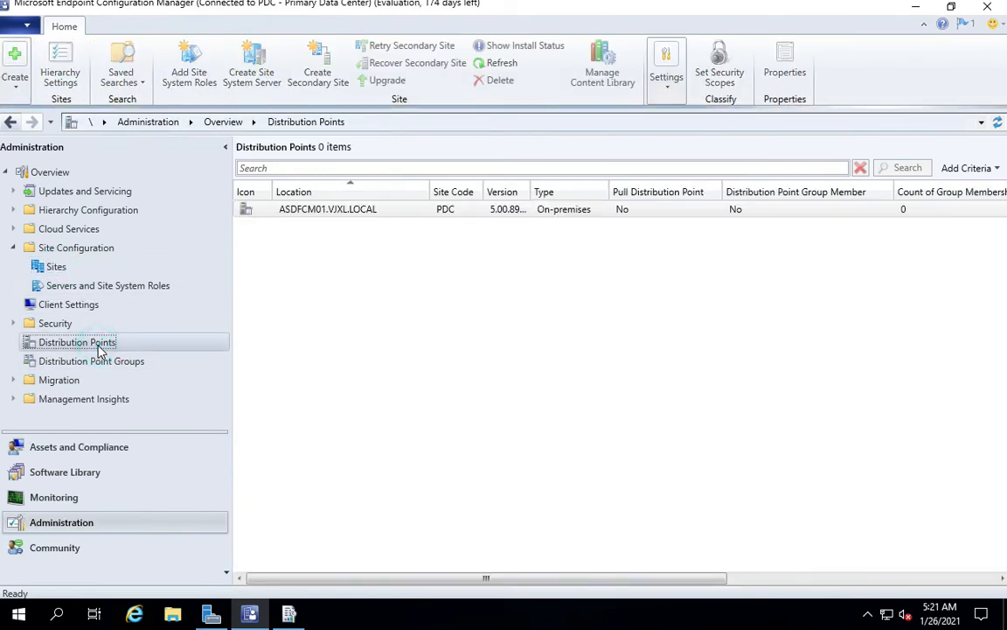
left_click(70, 286)
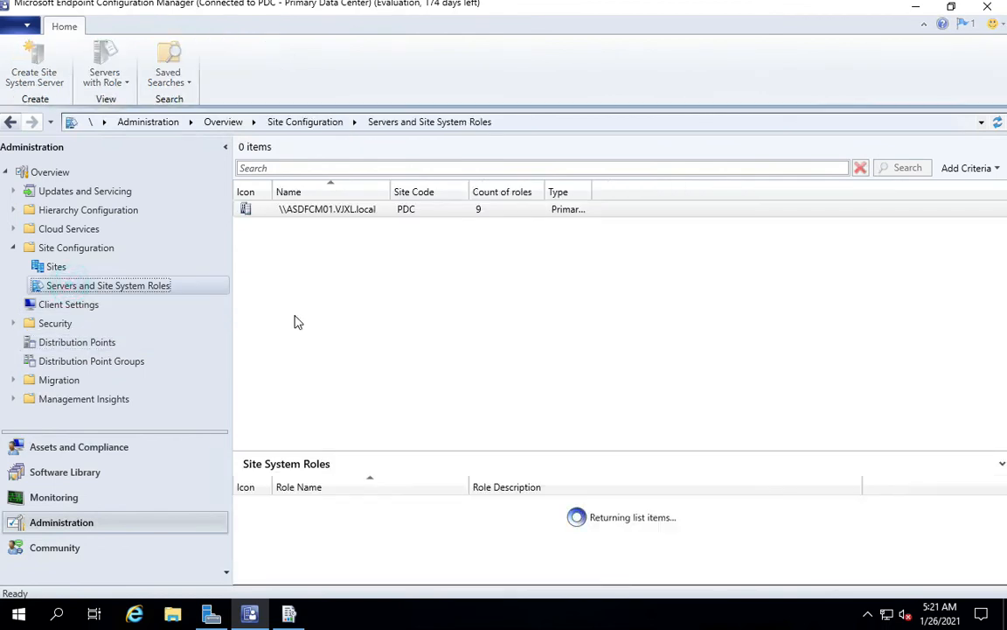
left_click(325, 216)
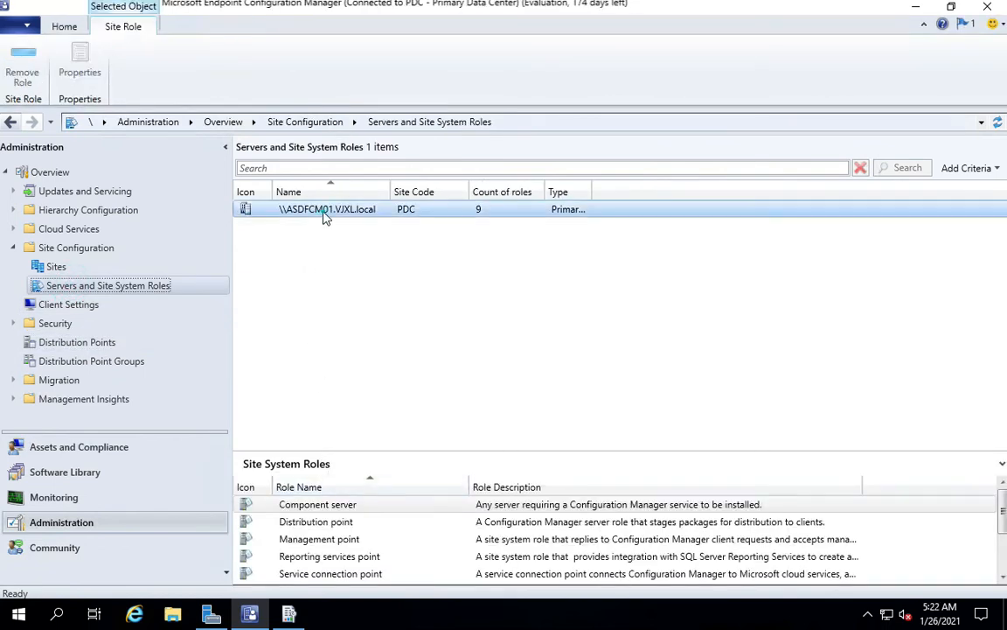
left_click(313, 557)
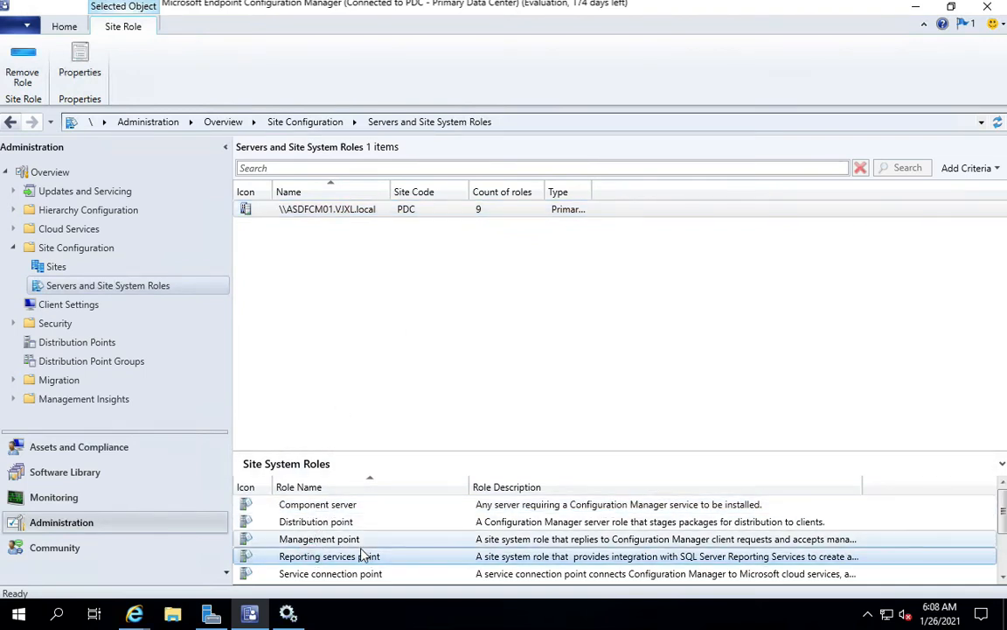
Start adding another site system role to ASDFCM01 without a proxy, and select the Software update point role
left_click(339, 216)
right_click(340, 216)
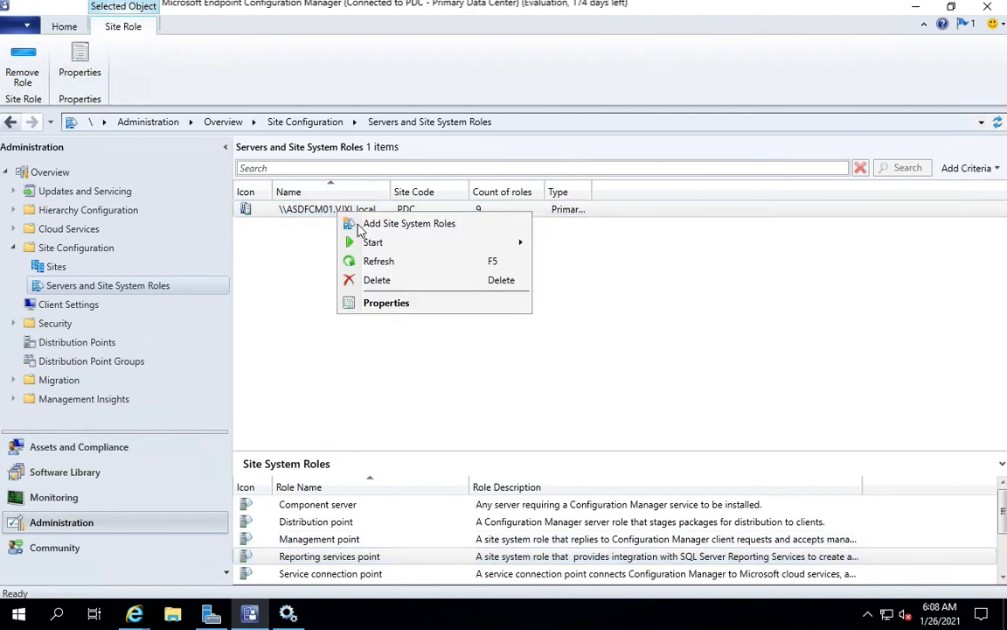
left_click(388, 224)
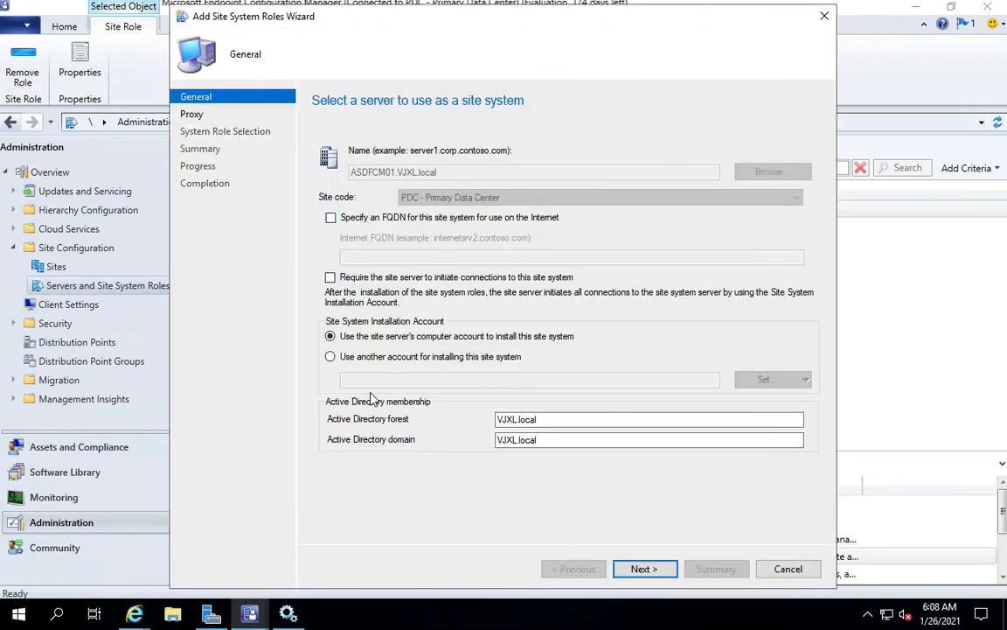
left_click(643, 570)
left_click(643, 570)
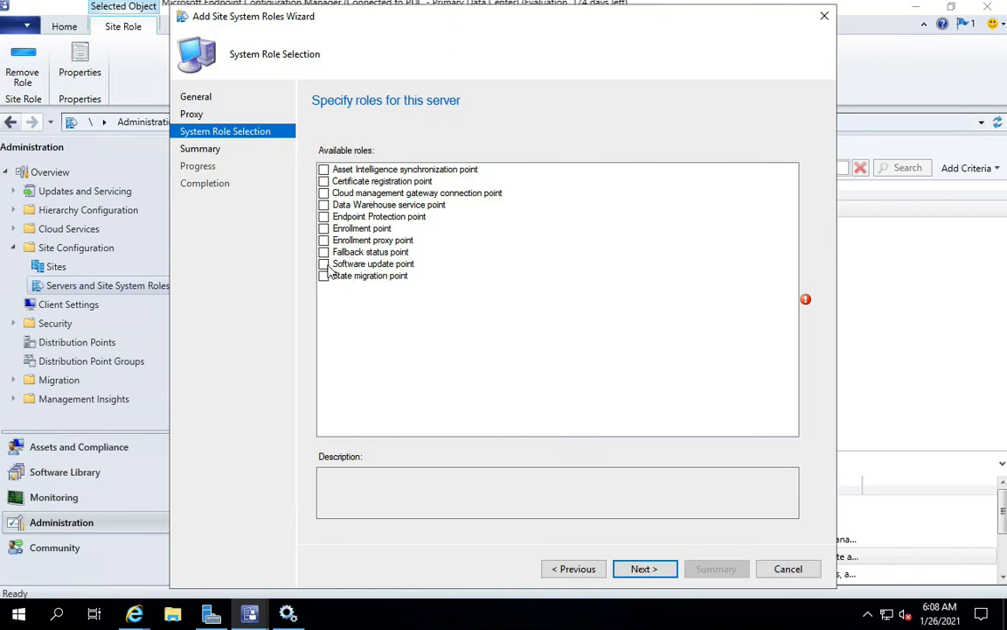
left_click(323, 264)
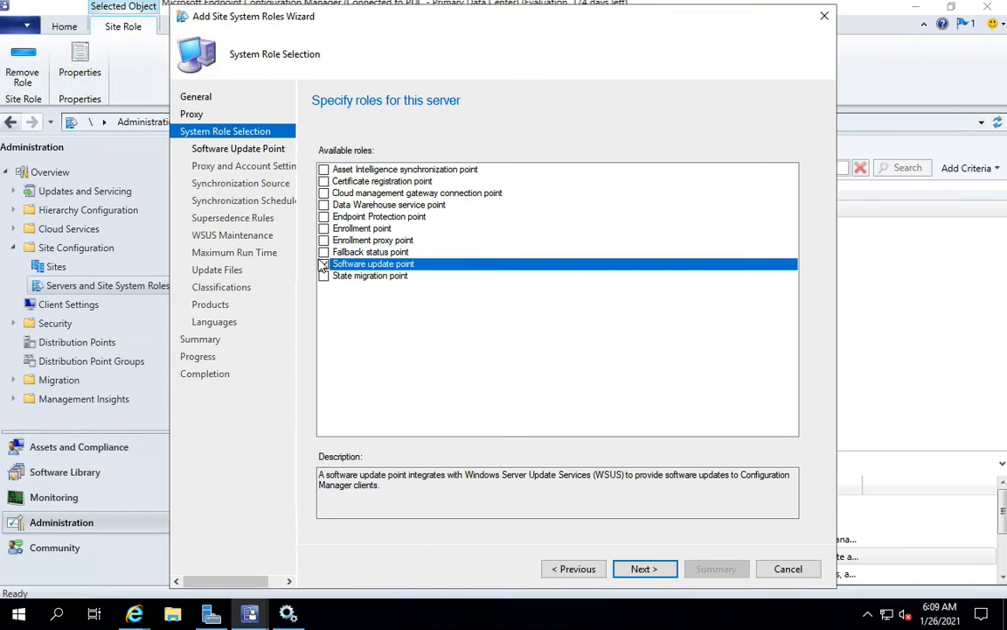
left_click(641, 570)
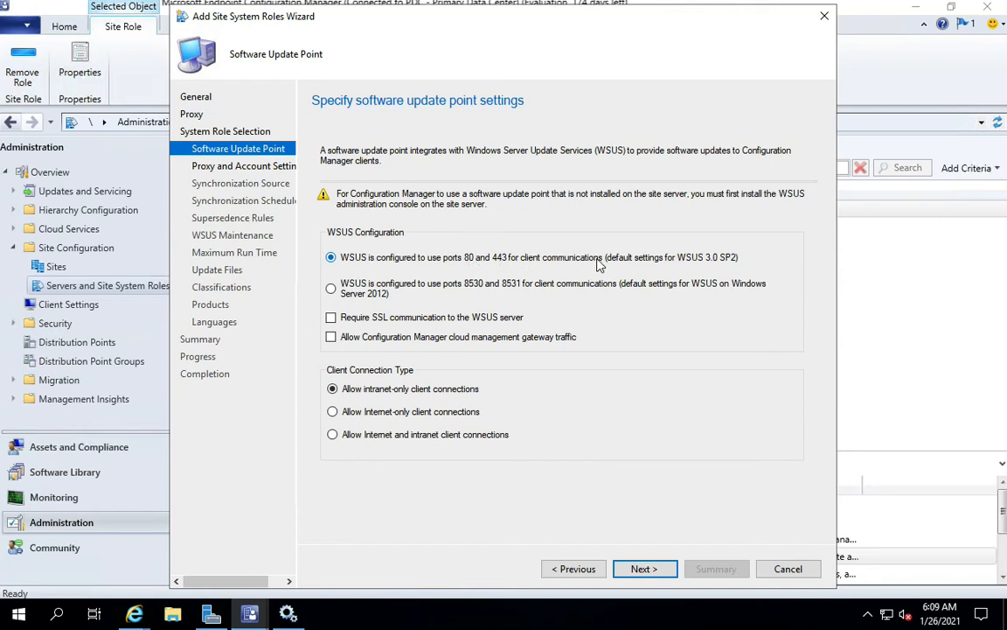
Set WSUS to use ports 8530 and 8531 for client communications, and keep the default proxy and account settings
left_click(350, 292)
left_click(643, 570)
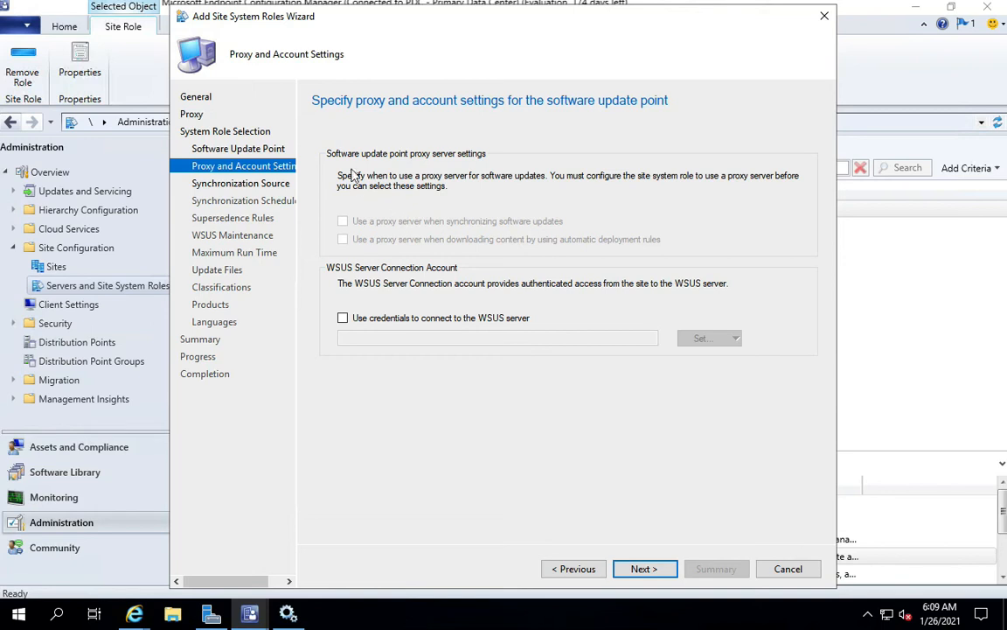
left_click(648, 569)
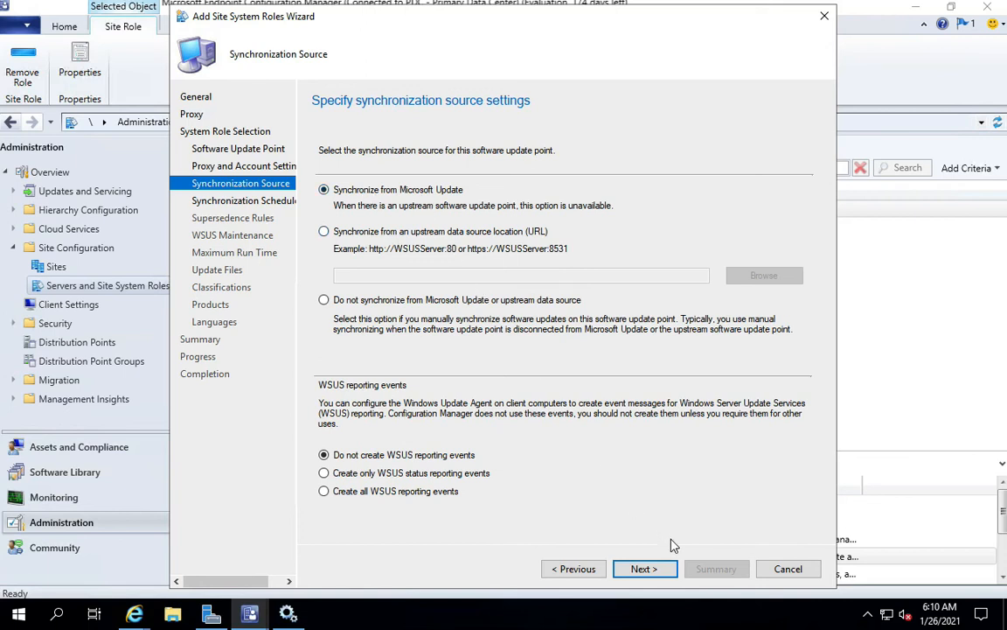
Keep Microsoft Update as the synchronization source and enable scheduled synchronization on a simple schedule of every 10 days
left_click(649, 570)
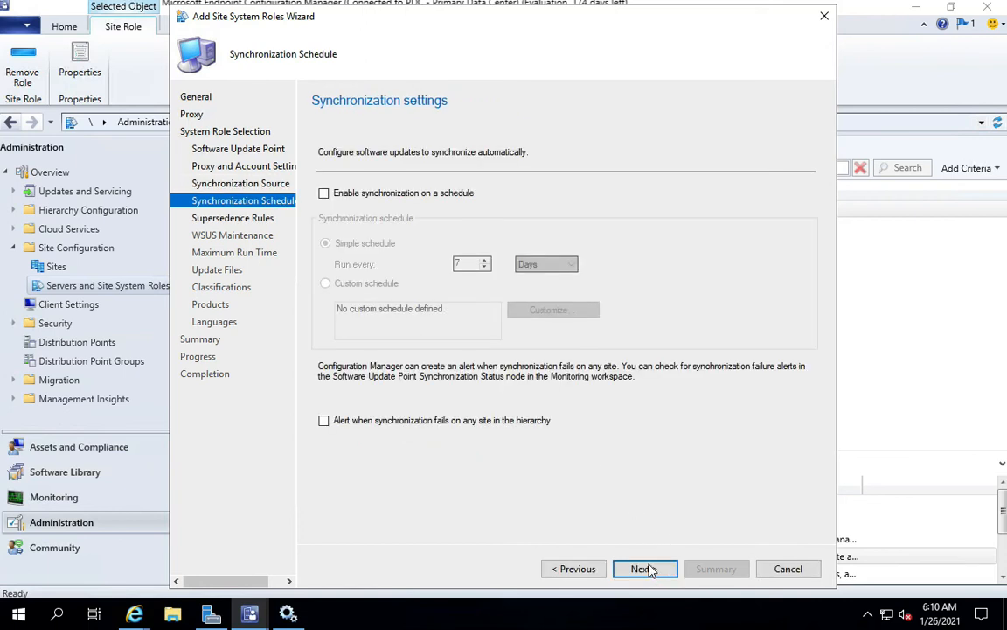
left_click(324, 192)
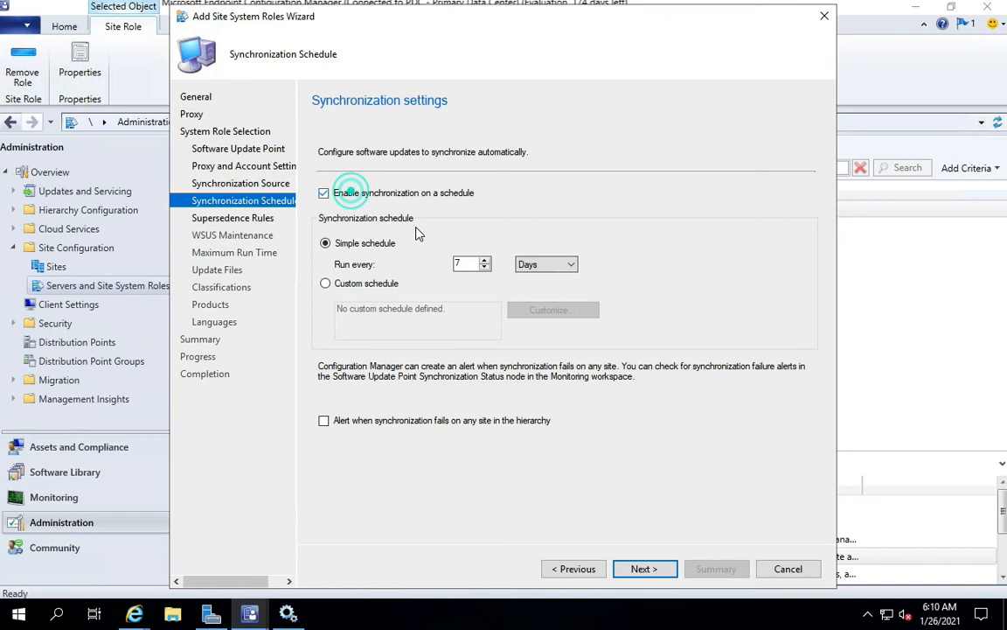
left_click(485, 260)
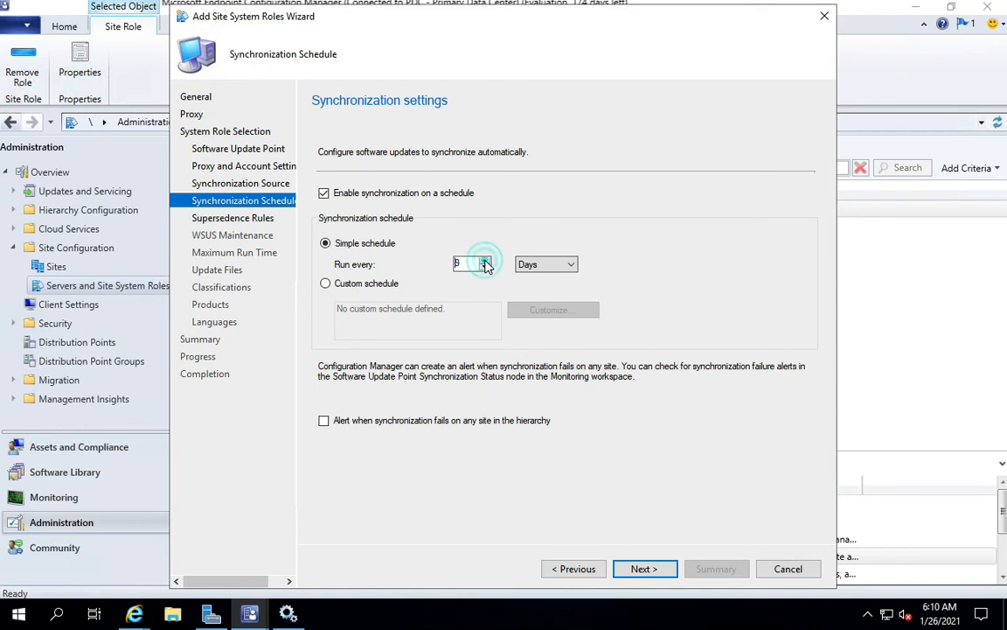
left_click(484, 261)
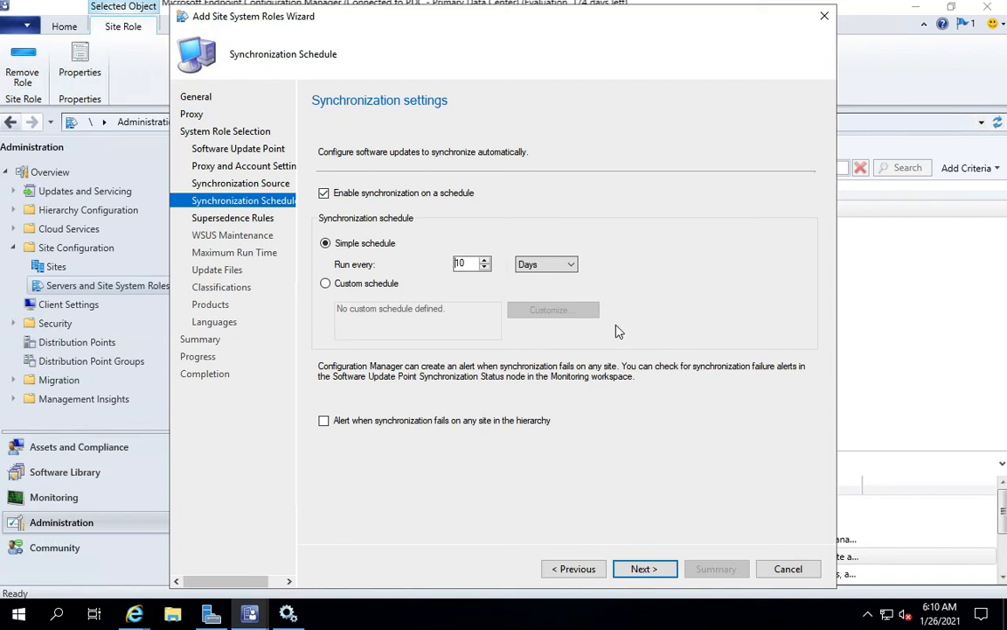
left_click(645, 569)
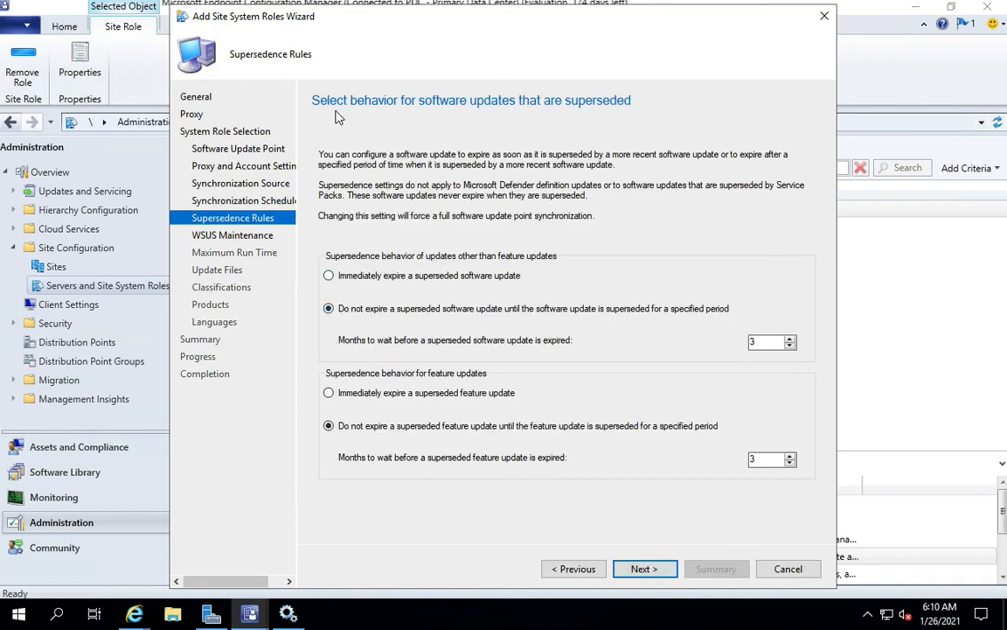
Set superseded non-feature software updates to expire immediately, and accept the default feature supersedence, WSUS maintenance, run time and update file settings
left_click(341, 278)
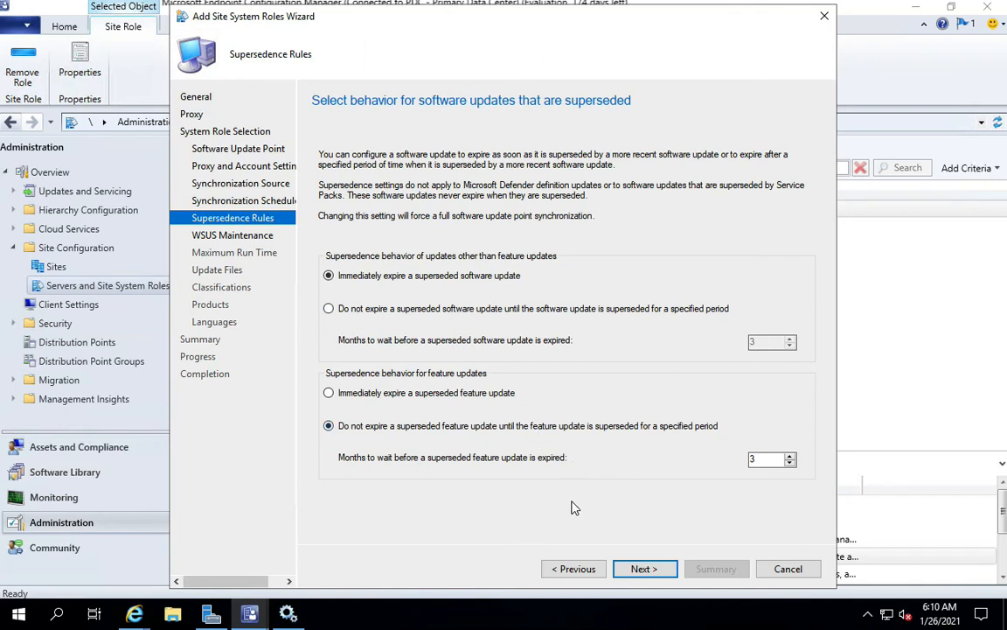
left_click(643, 569)
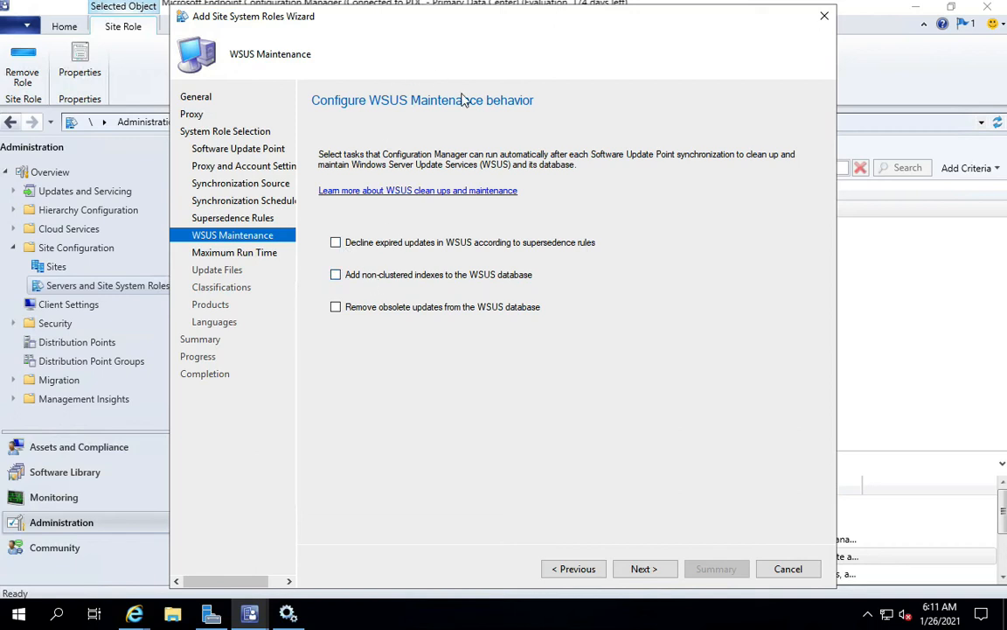
left_click(645, 569)
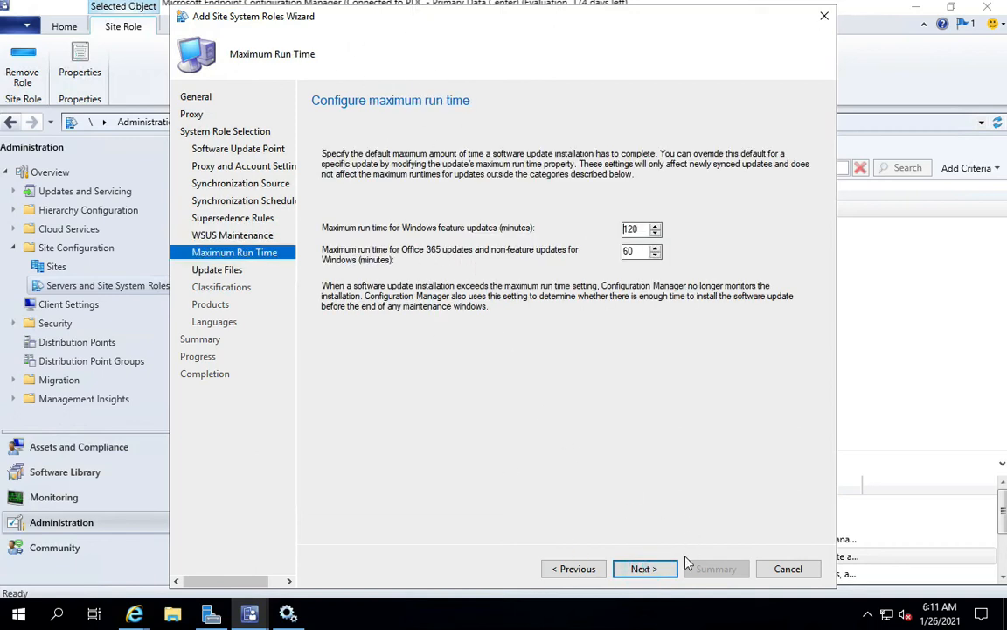
left_click(648, 570)
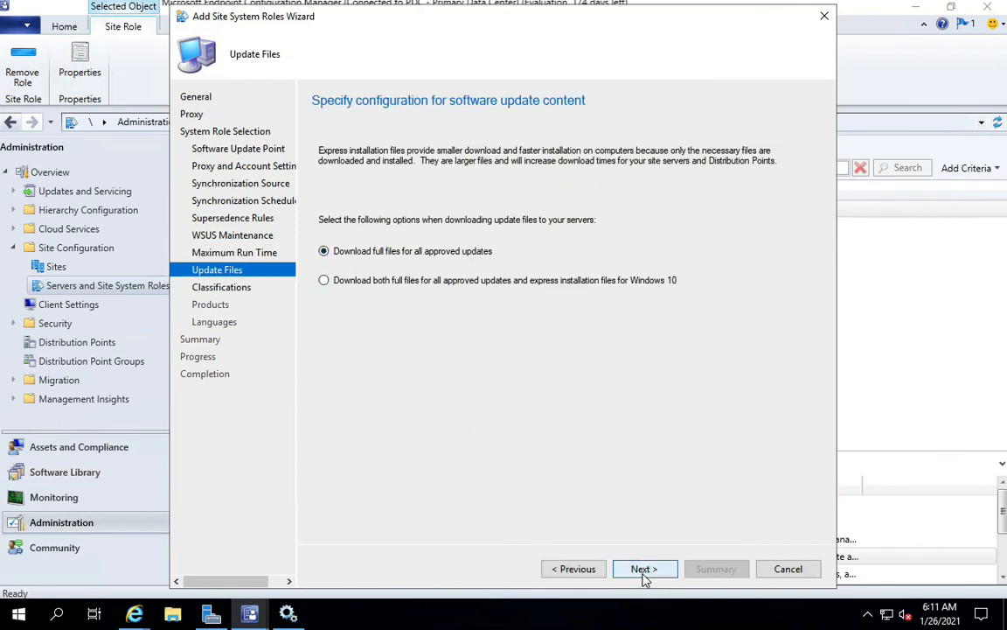
left_click(645, 572)
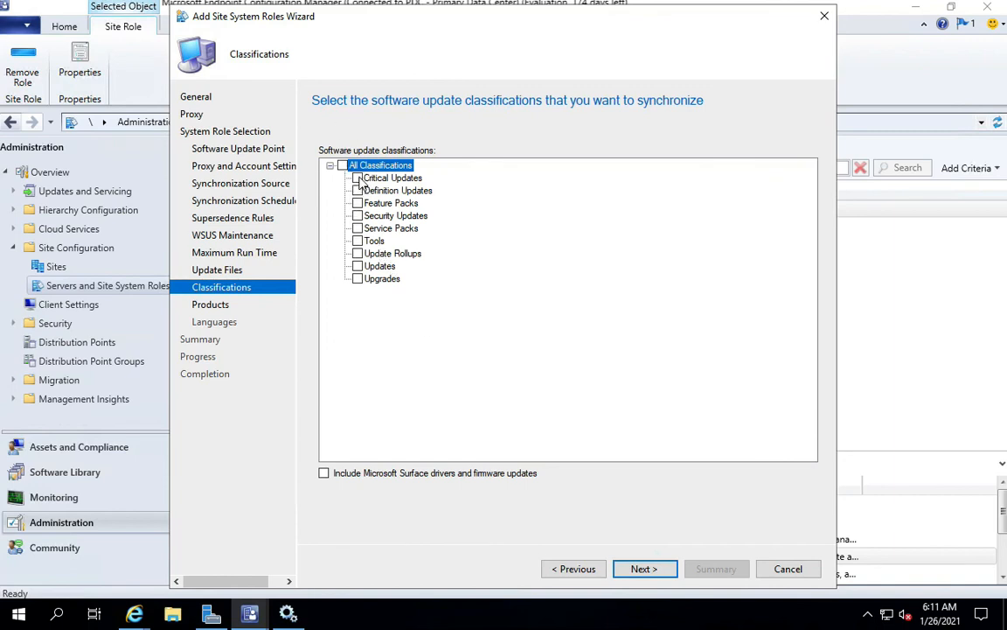
Select the Critical Updates, Feature Packs, Security Updates, Service Packs, Updates and Upgrades classifications for synchronization
left_click(357, 179)
left_click(358, 203)
left_click(358, 228)
left_click(358, 266)
left_click(358, 278)
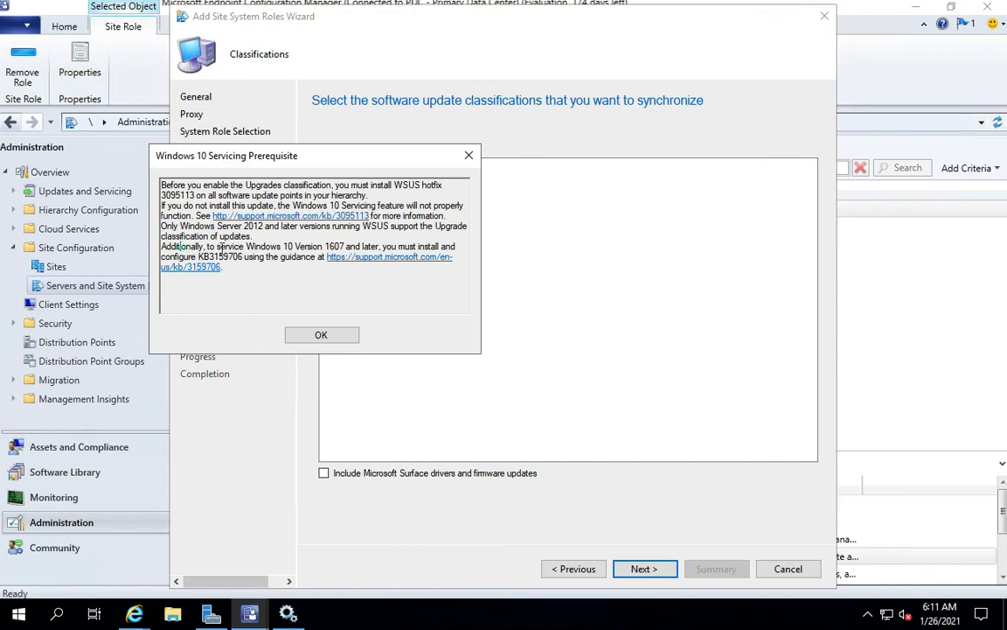
Read the Windows 10 servicing prerequisite notice, open its KB3159706 guidance link, and return to dismiss the notice
left_click_drag(162, 248, 243, 256)
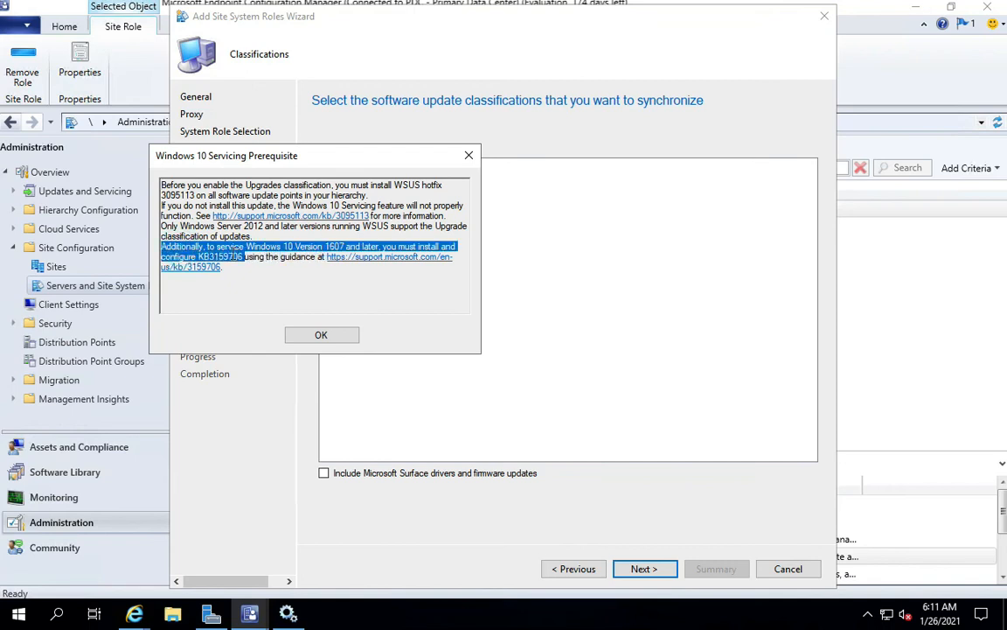
left_click(279, 261)
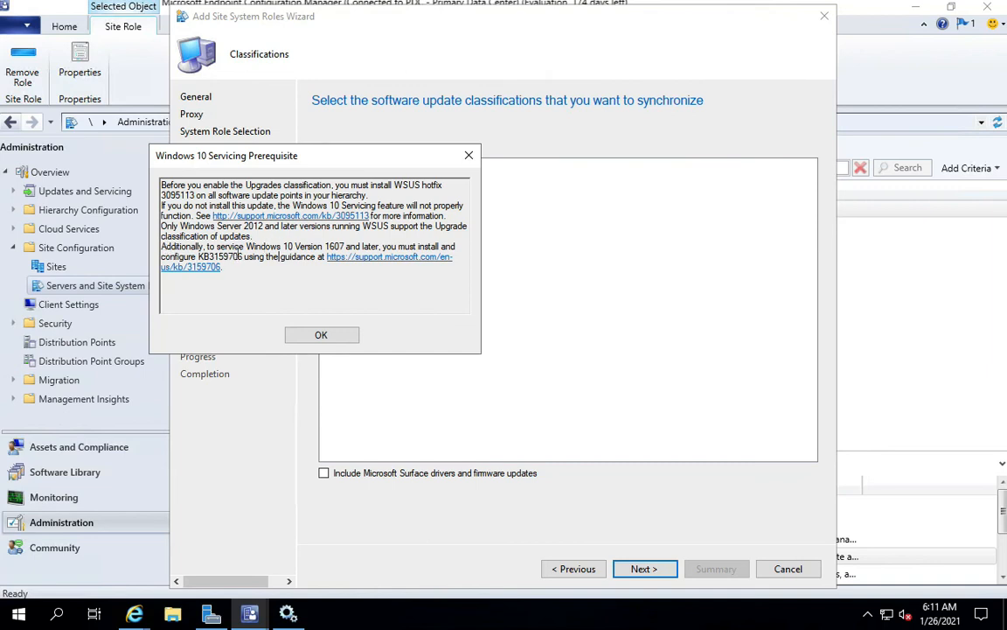
left_click_drag(200, 256, 237, 258)
left_click_drag(217, 247, 334, 249)
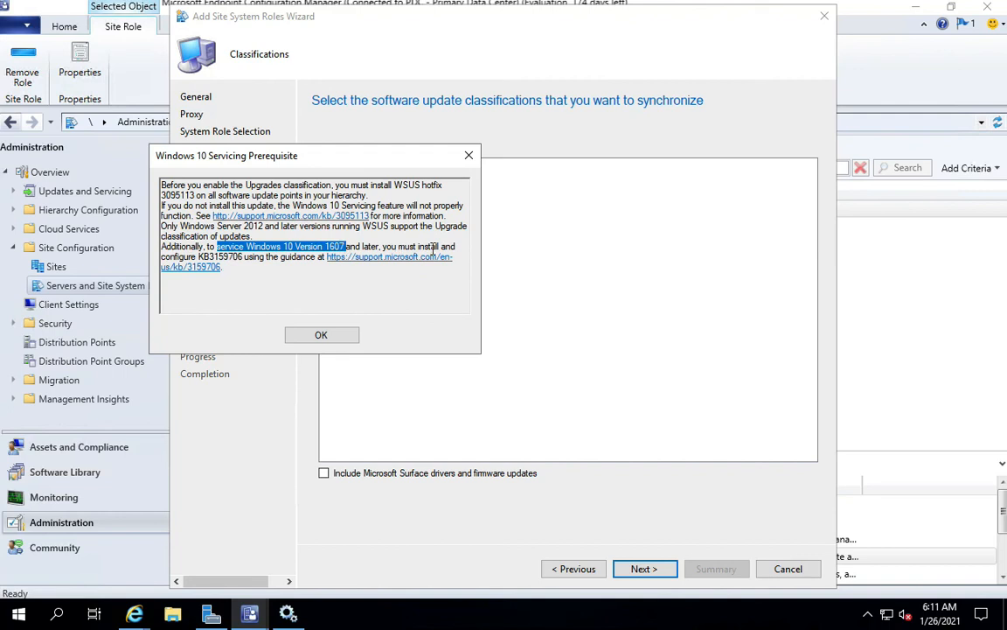
left_click_drag(200, 257, 240, 257)
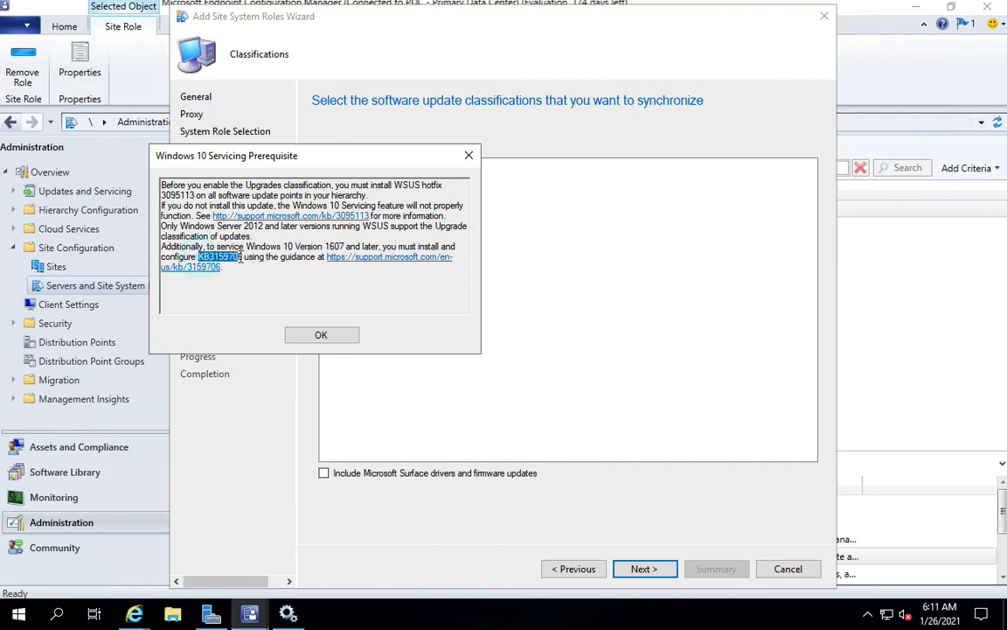
left_click(317, 335)
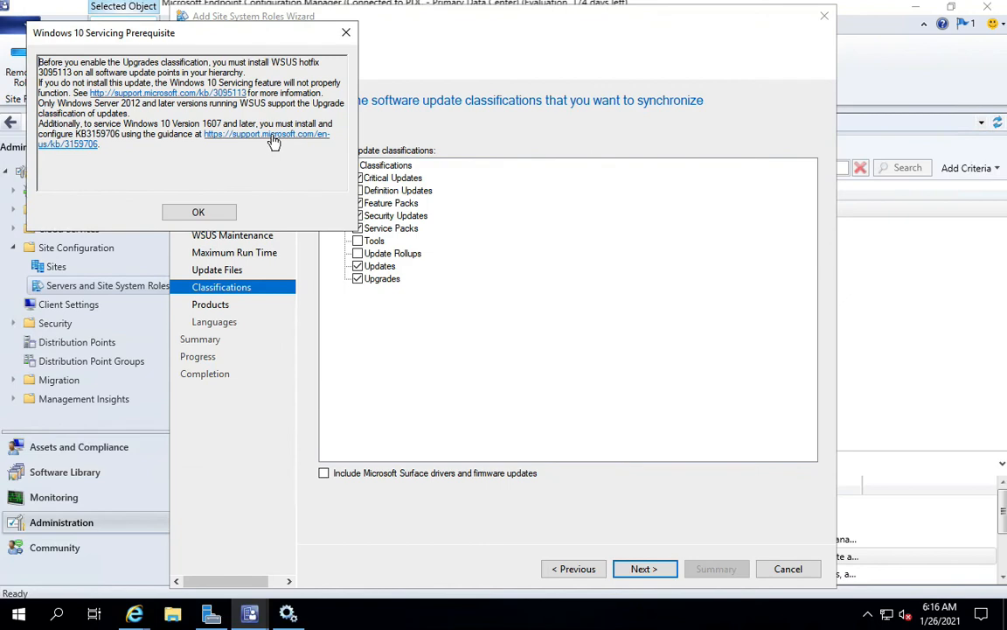
left_click(272, 140)
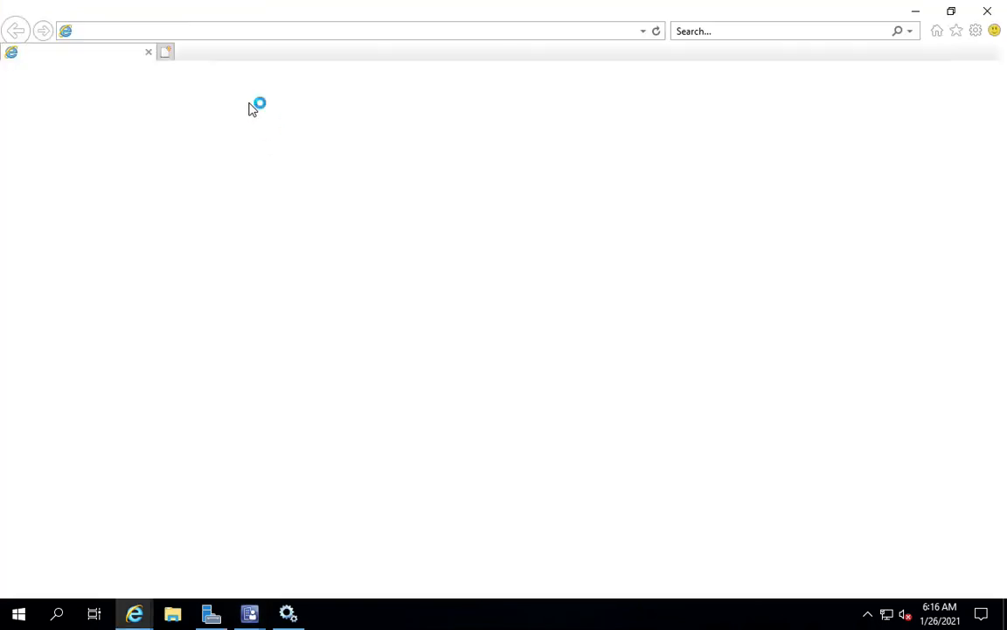
left_click(914, 12)
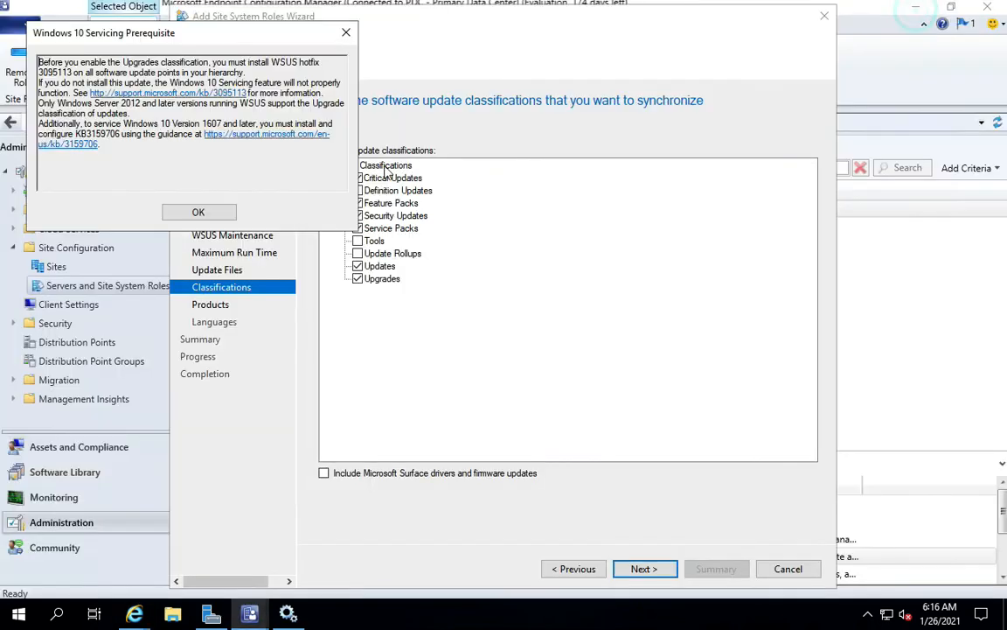
left_click(186, 210)
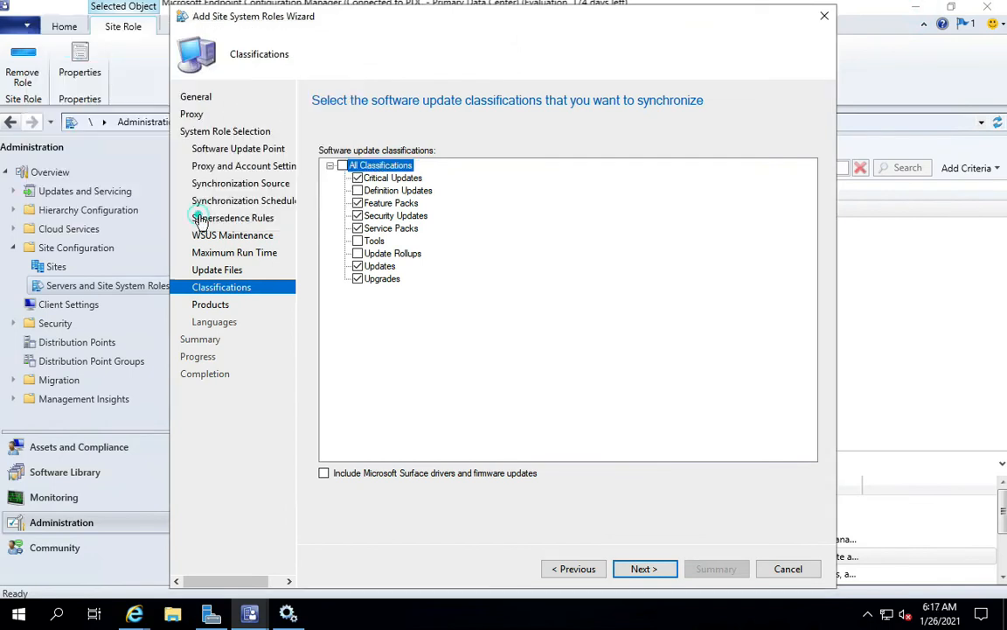
Accept the classifications and select Windows 10 in the Microsoft Windows product family for synchronization
left_click(651, 569)
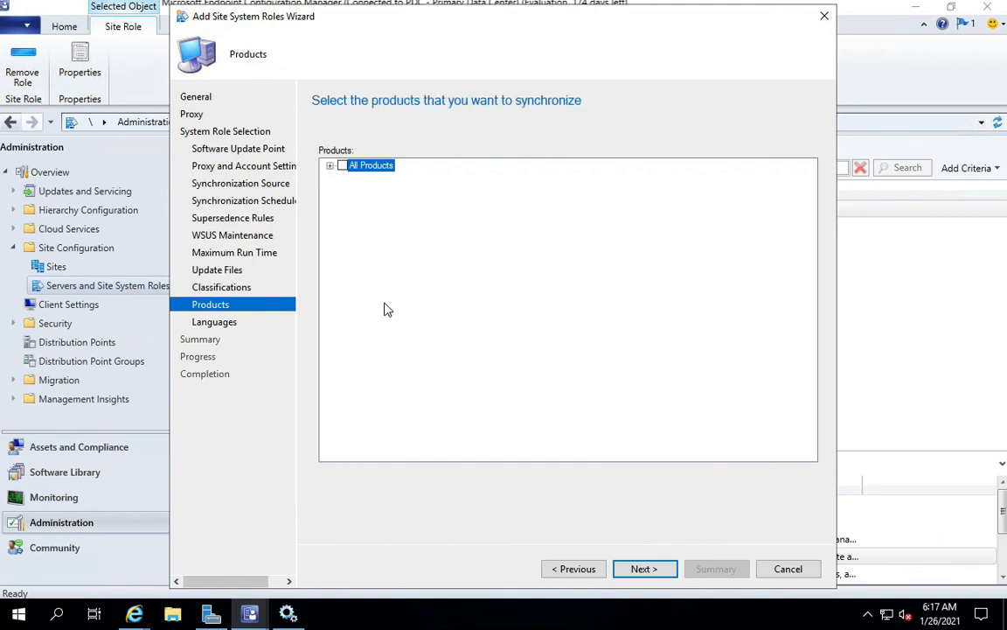
left_click(330, 166)
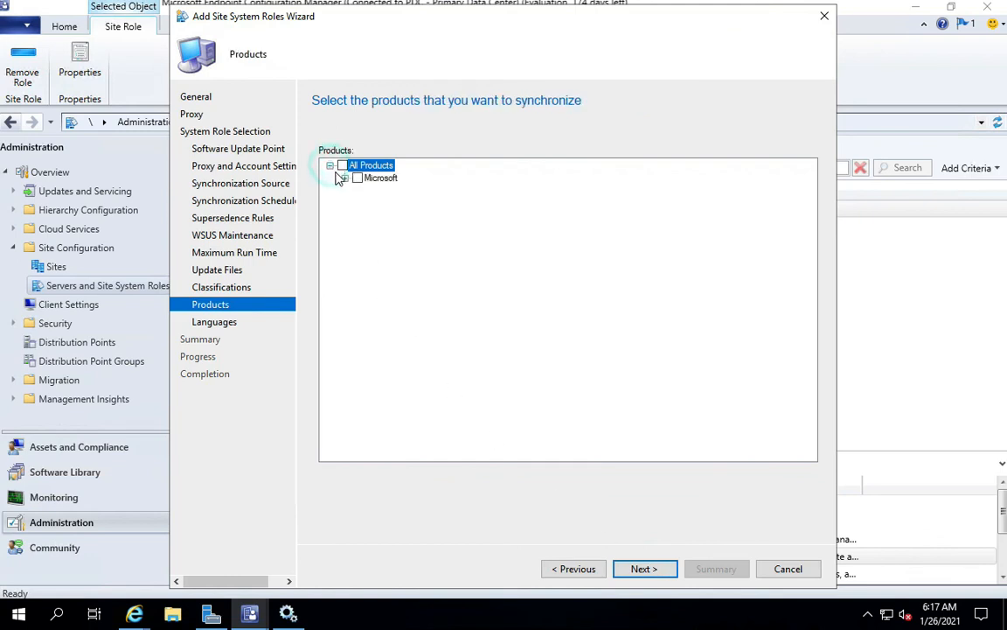
left_click(344, 177)
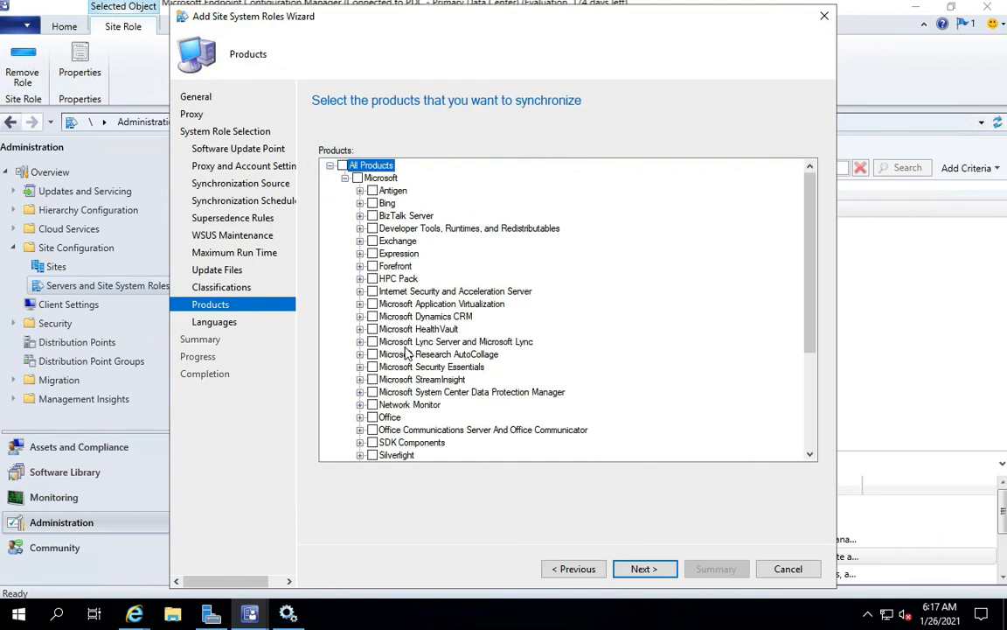
scroll(418, 378, "down", 5)
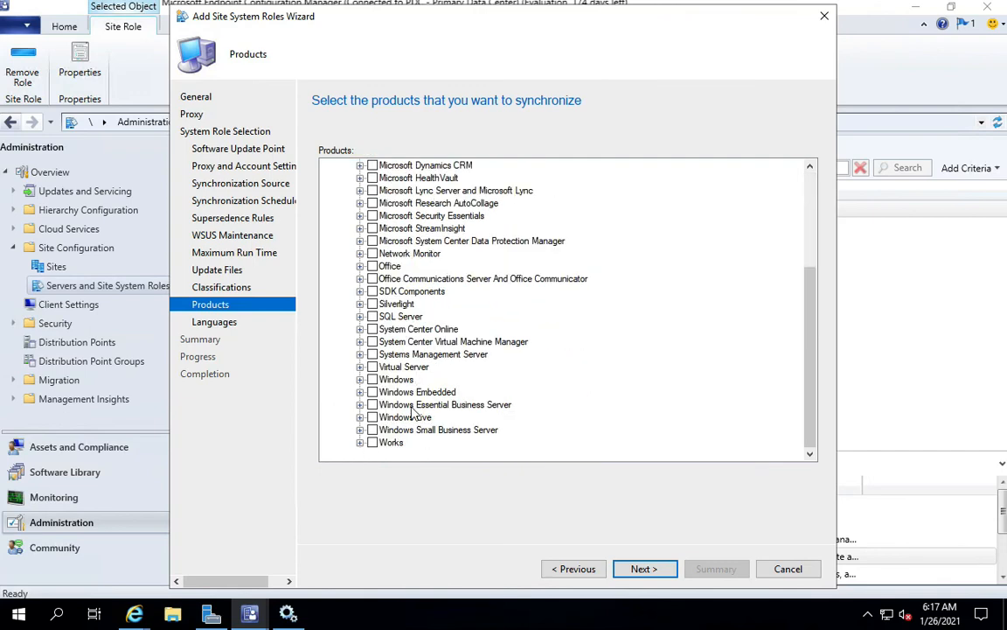
left_click(360, 379)
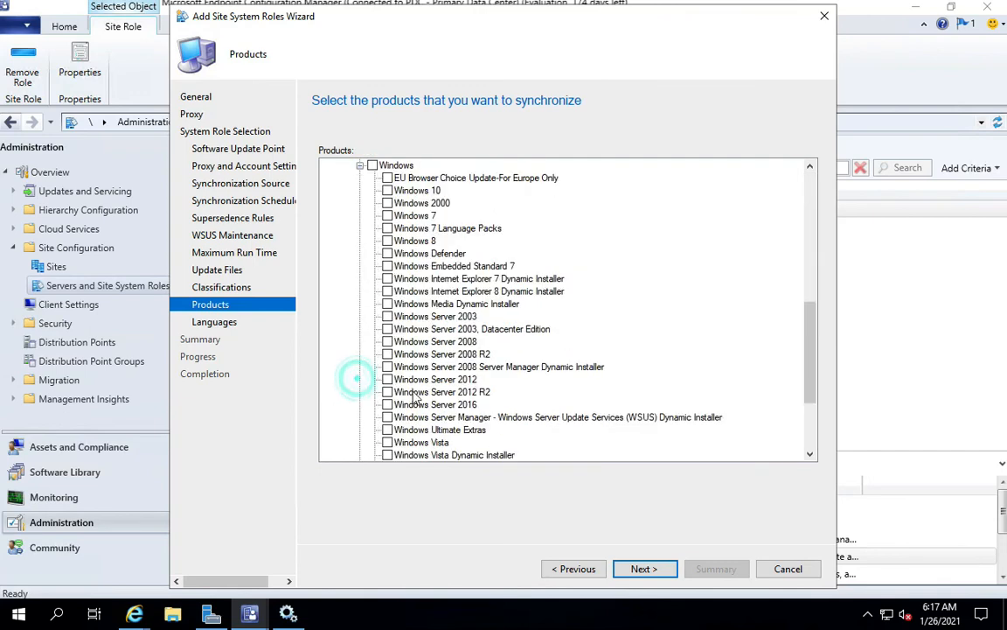
scroll(407, 334, "down", 1)
scroll(406, 332, "down", 3)
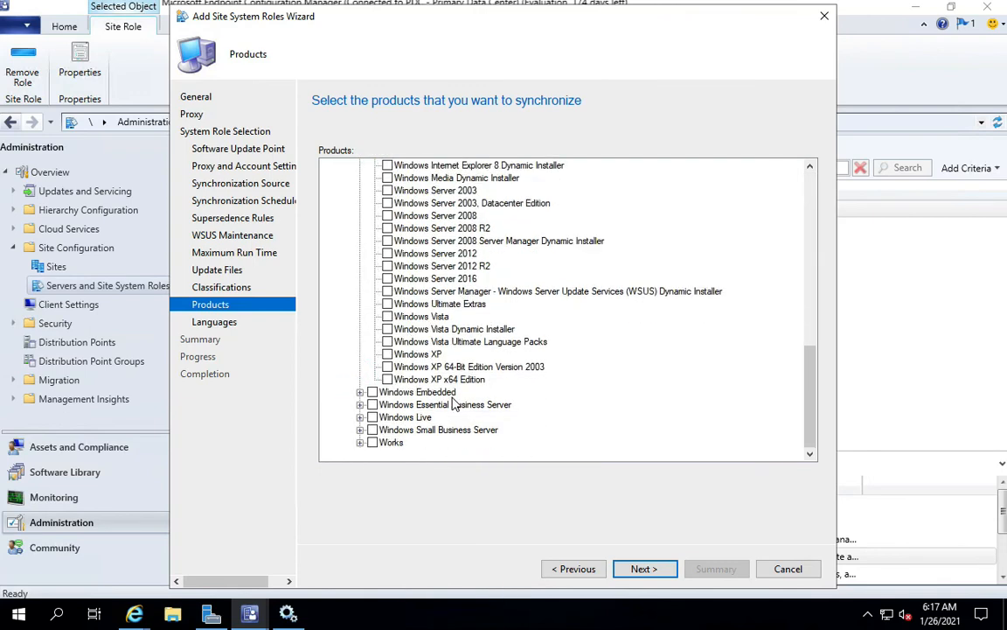
scroll(426, 359, "up", 6)
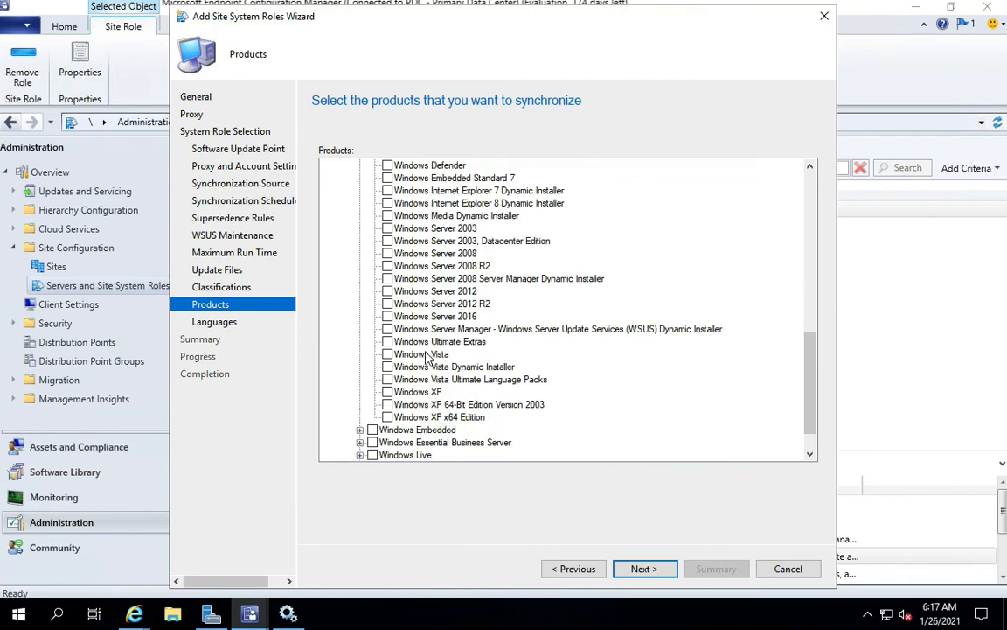
scroll(432, 380, "down", 3)
scroll(435, 382, "down", 3)
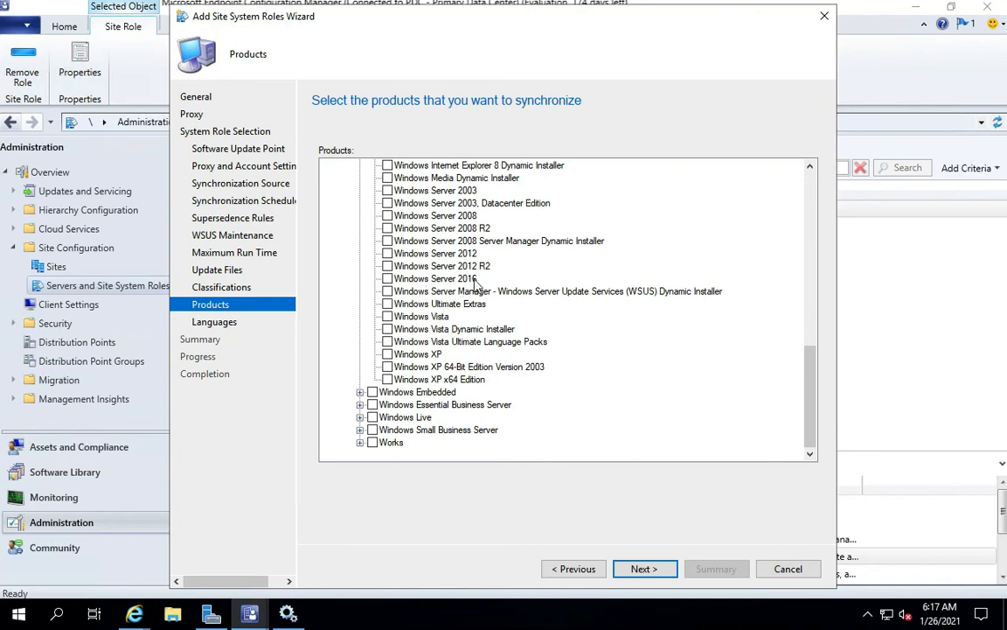
scroll(421, 310, "up", 6)
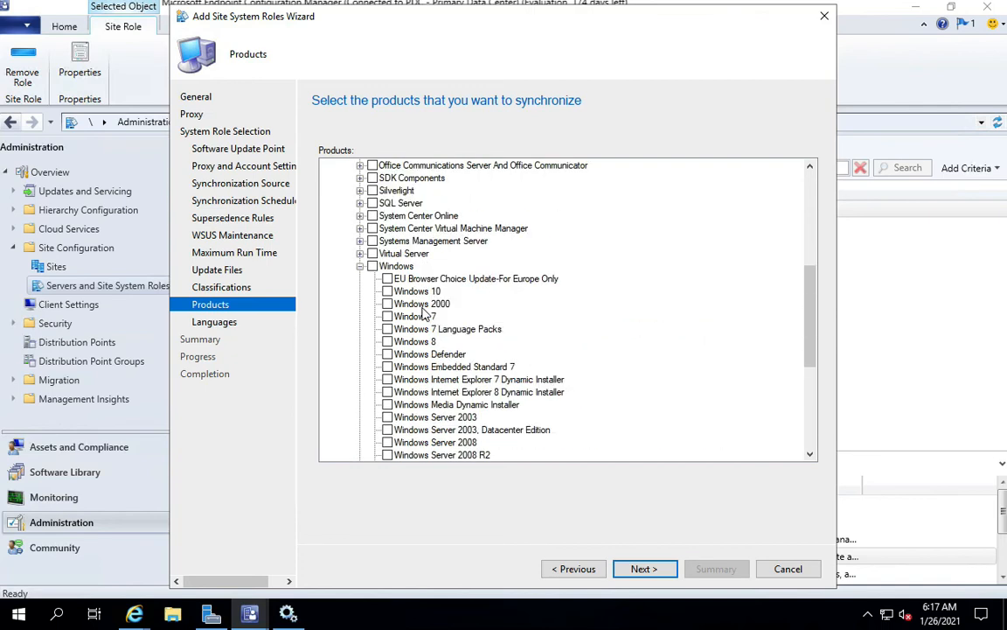
scroll(423, 313, "down", 5)
scroll(395, 315, "up", 2)
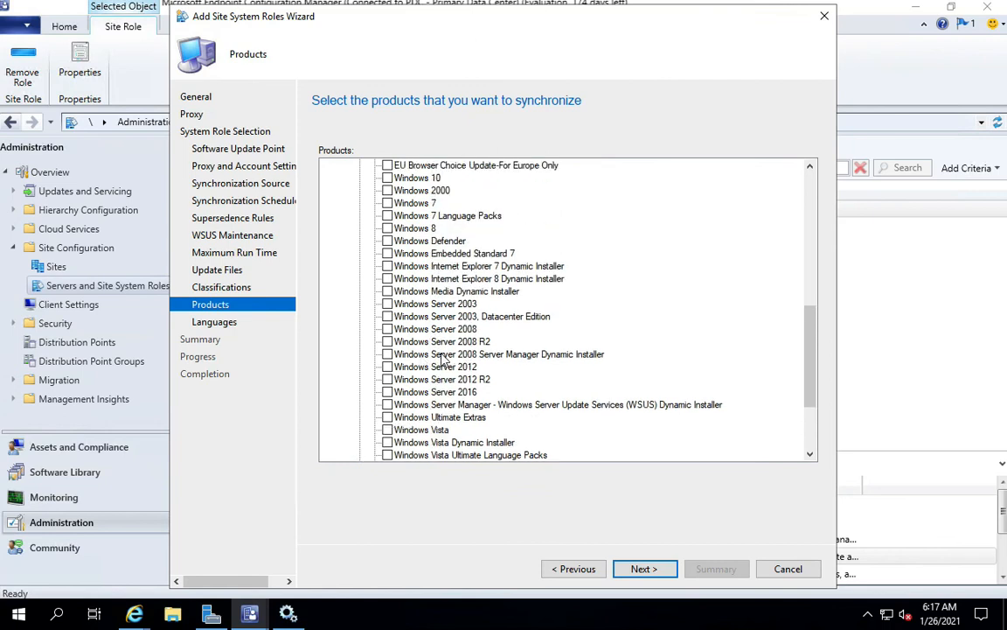
scroll(411, 280, "up", 2)
left_click(387, 253)
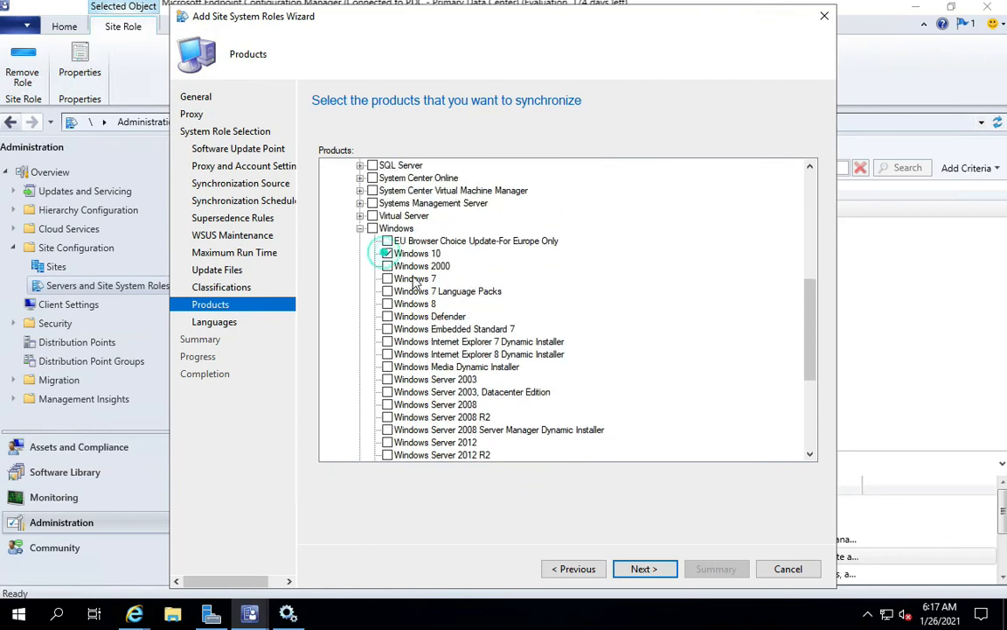
Add Windows Server 2016 to the products to synchronize and accept the product selection
scroll(444, 325, "down", 4)
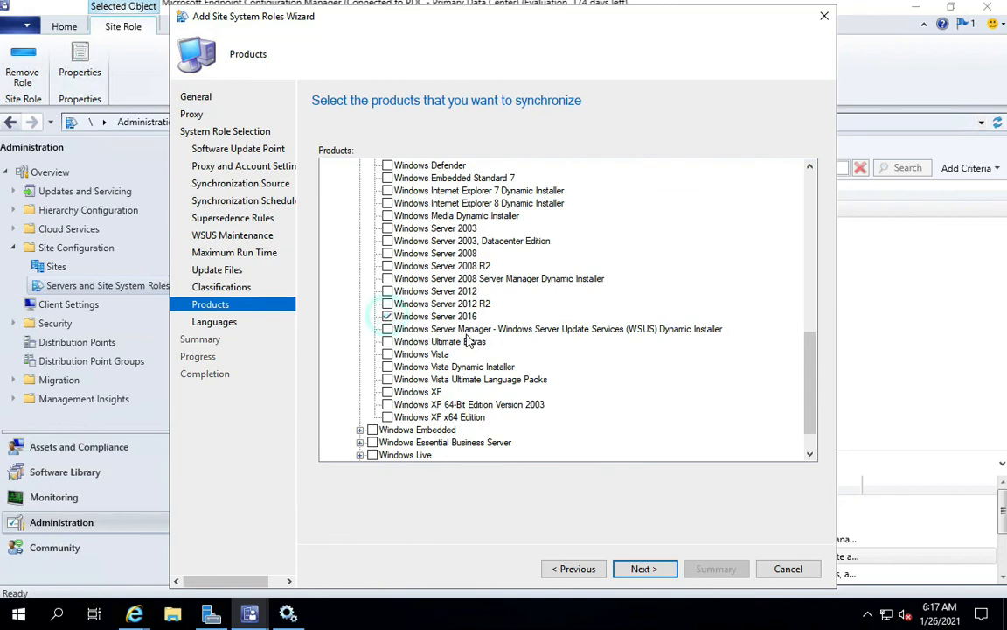
scroll(429, 359, "up", 7)
scroll(434, 366, "down", 7)
scroll(456, 354, "down", 1)
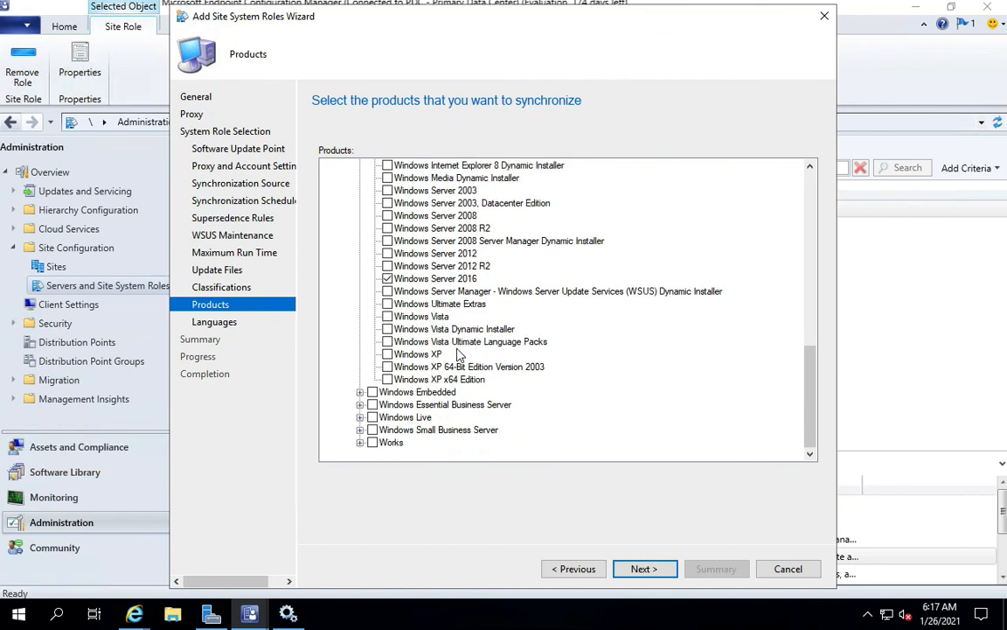
left_click(660, 569)
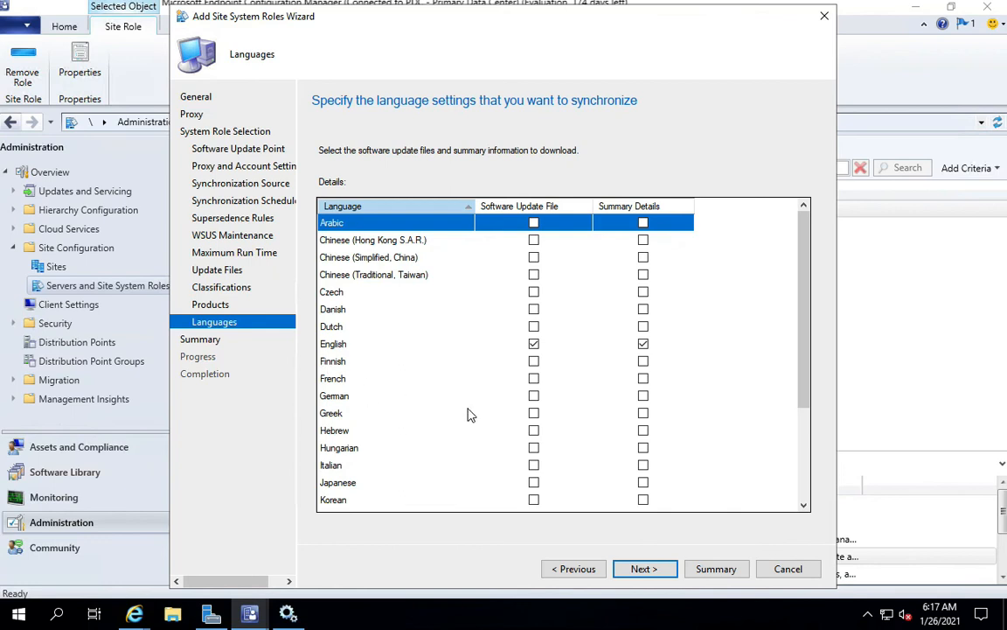
Keep English for the update files and summary details, and apply the software update point settings to the server
scroll(468, 413, "down", 3)
scroll(468, 414, "up", 3)
left_click(642, 570)
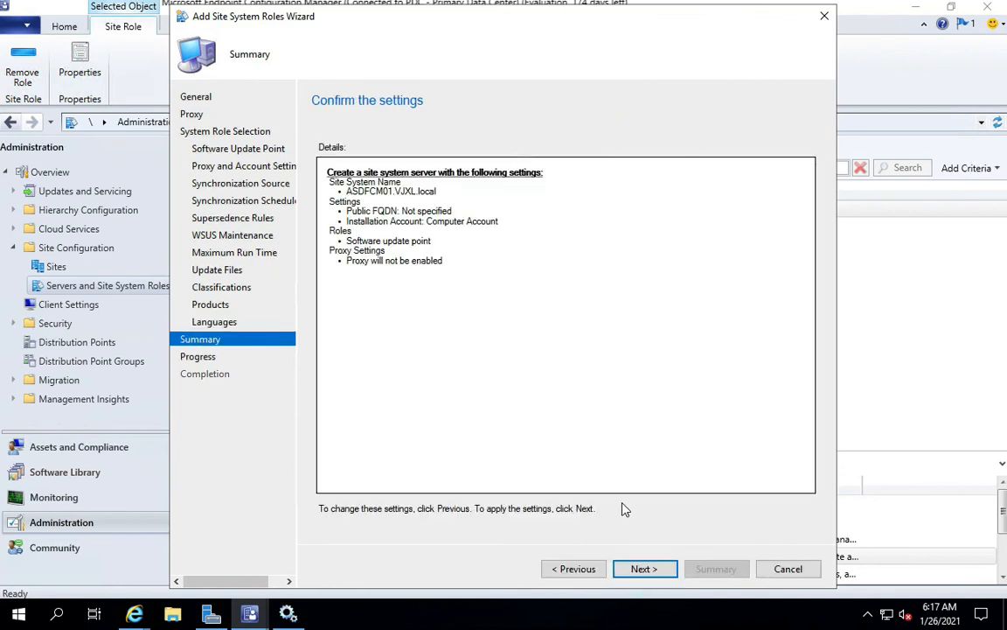
left_click(643, 570)
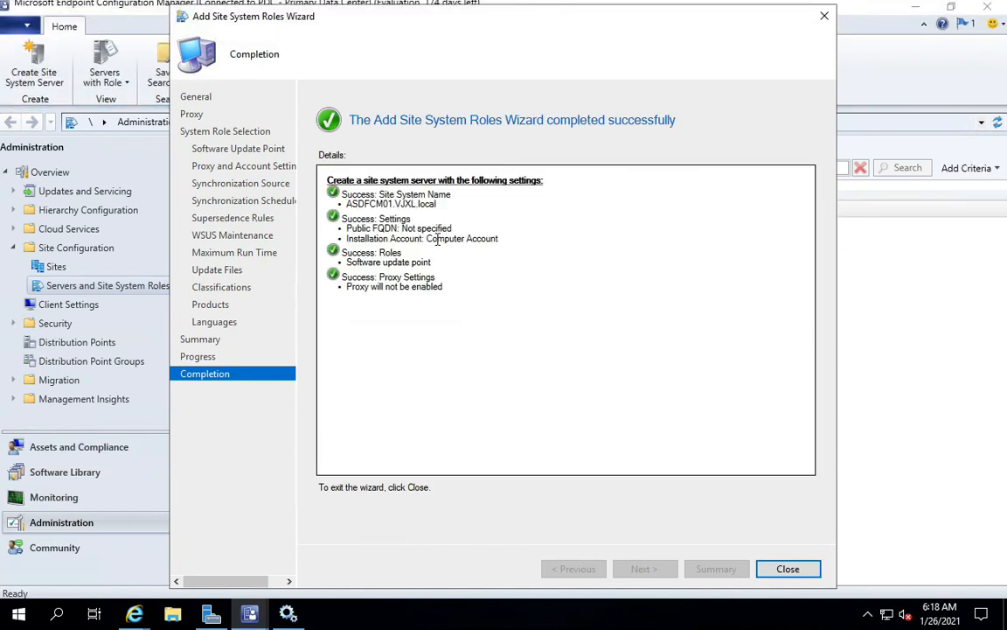
Review the completion details of the site system roles wizard, close it, and dismiss the Internet Explorer blocked-content warning
left_click_drag(349, 198, 450, 292)
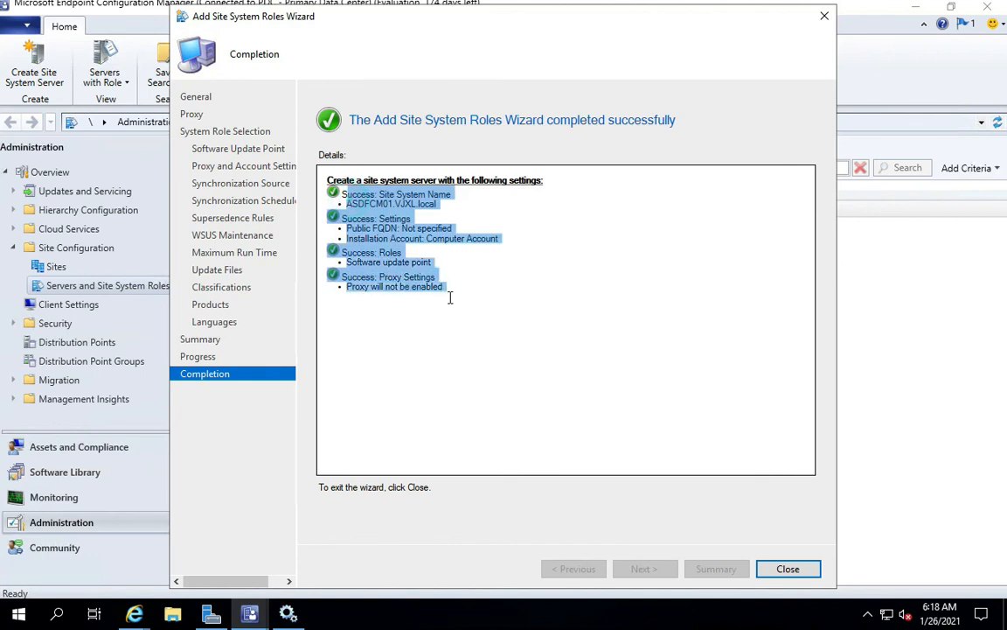
left_click(460, 292)
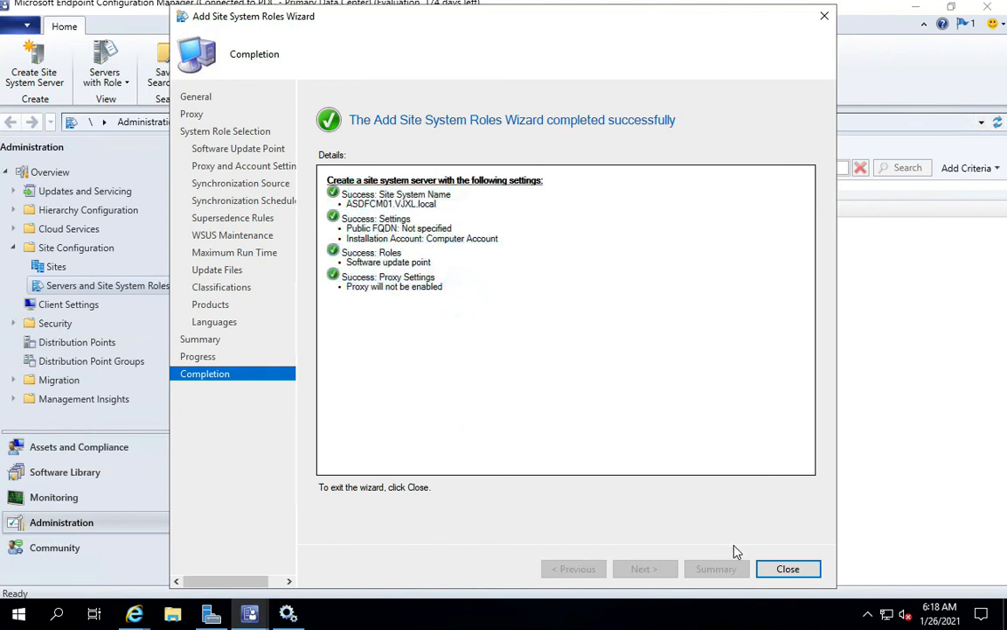
left_click(788, 568)
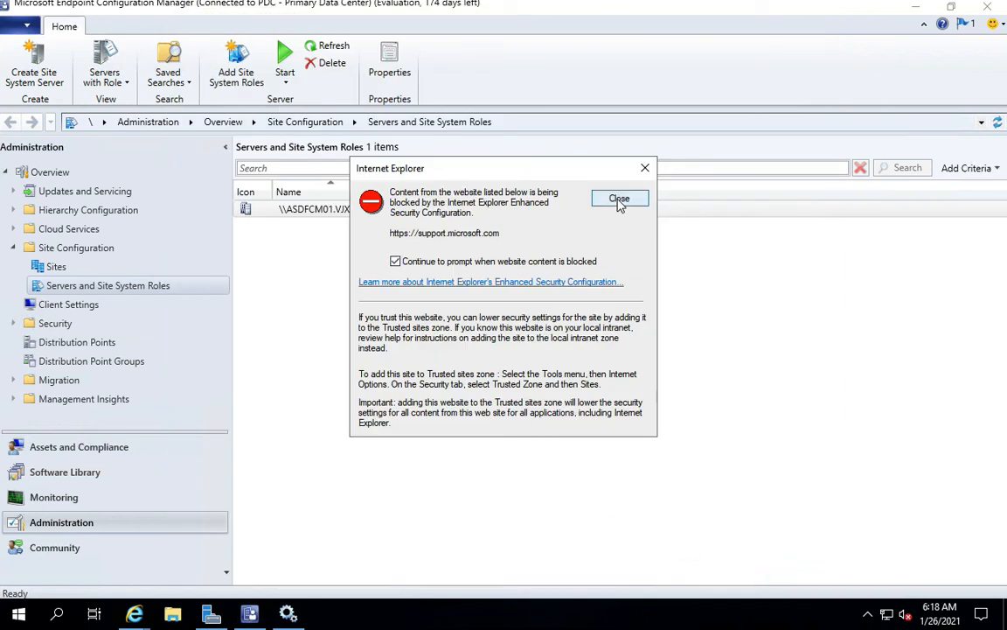
left_click(618, 200)
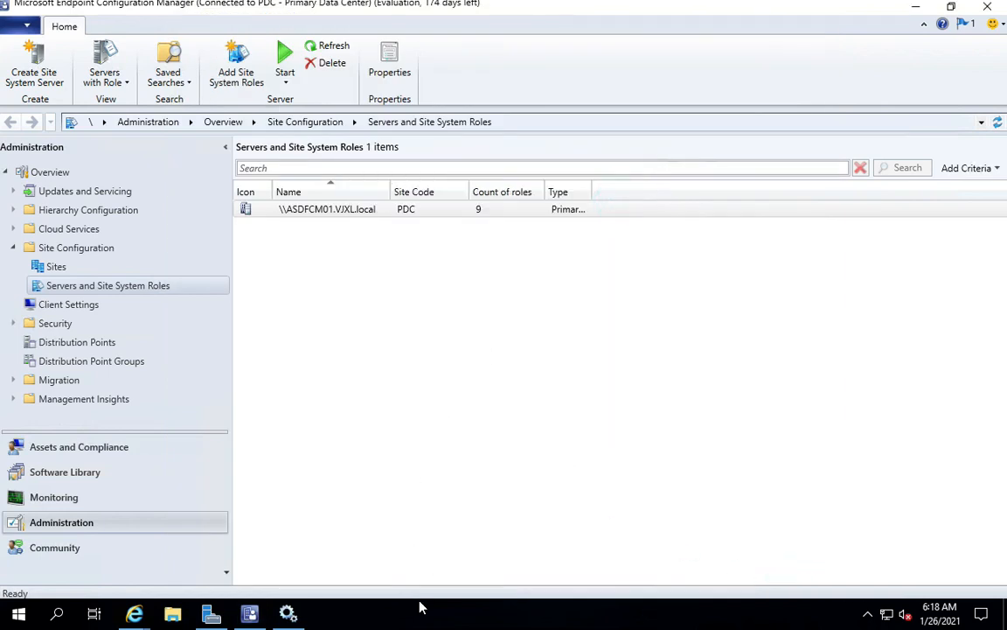
left_click(616, 197)
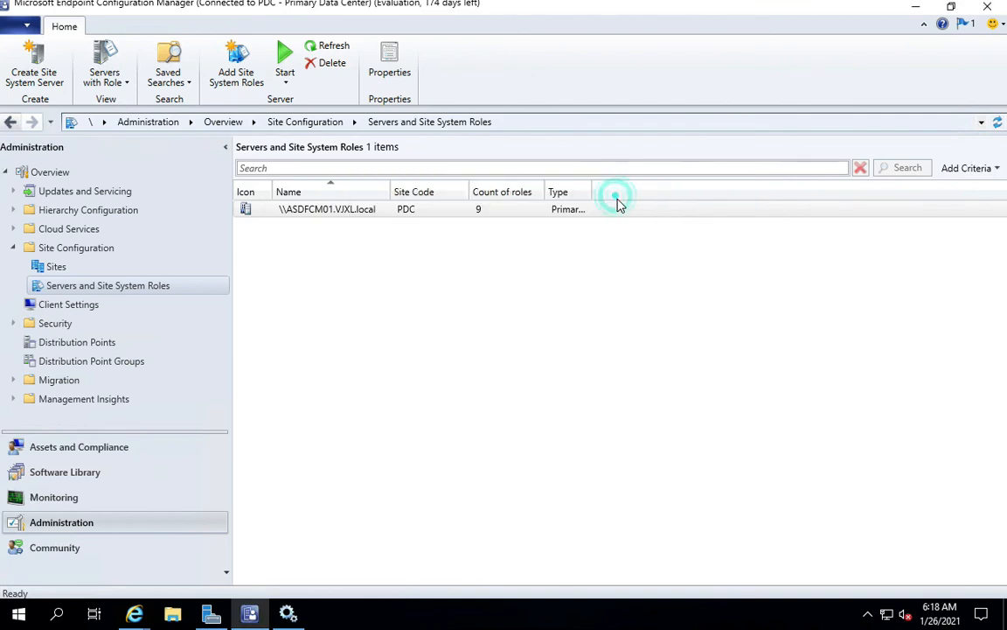
Start a site-wide synchronization of software updates from All Software Updates in the Software Library and confirm running it
left_click(82, 473)
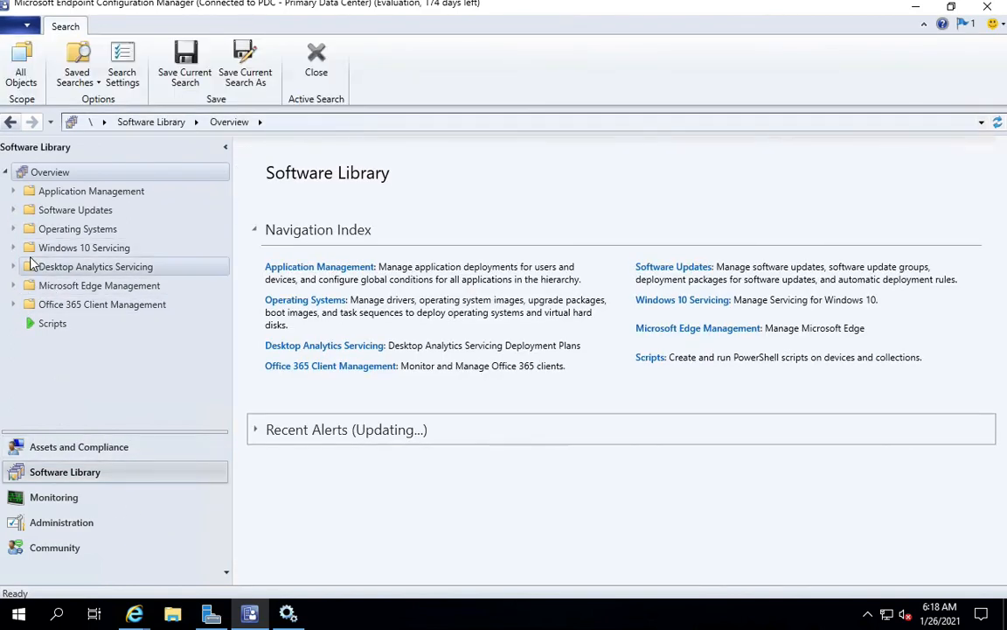
left_click(13, 211)
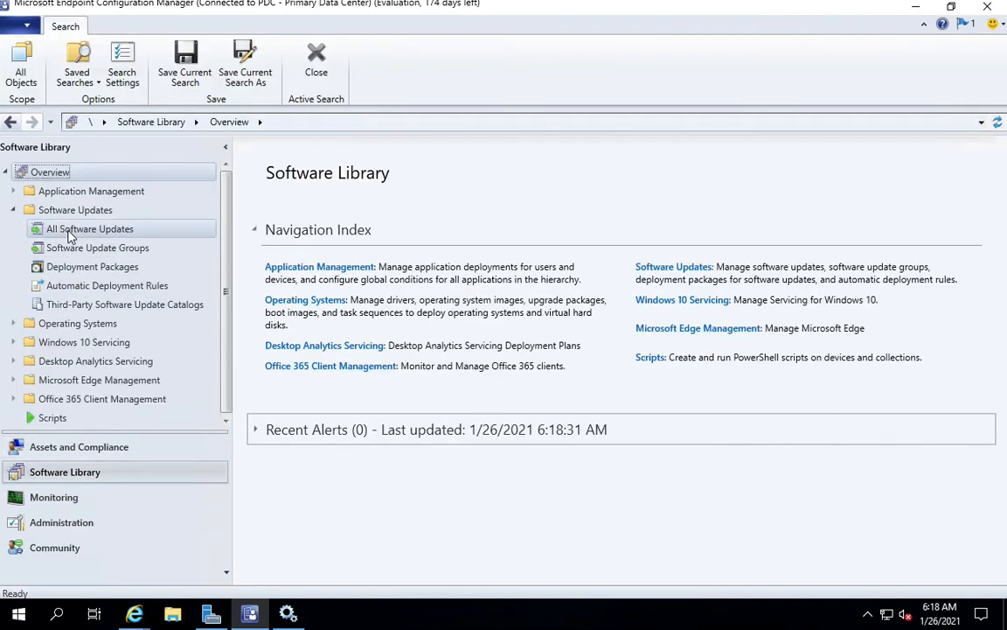
right_click(69, 233)
left_click(88, 239)
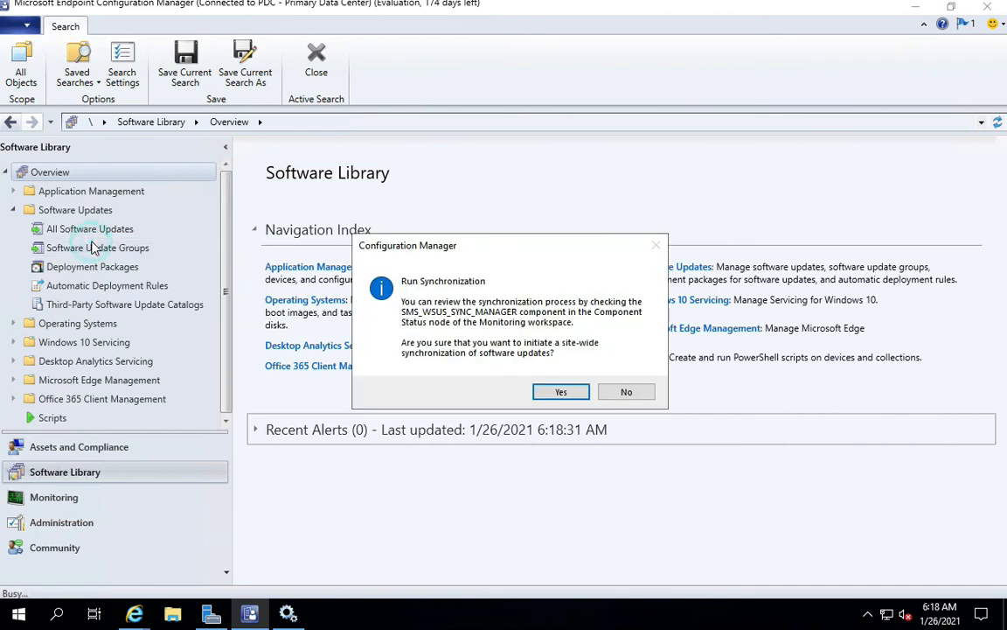
left_click(561, 392)
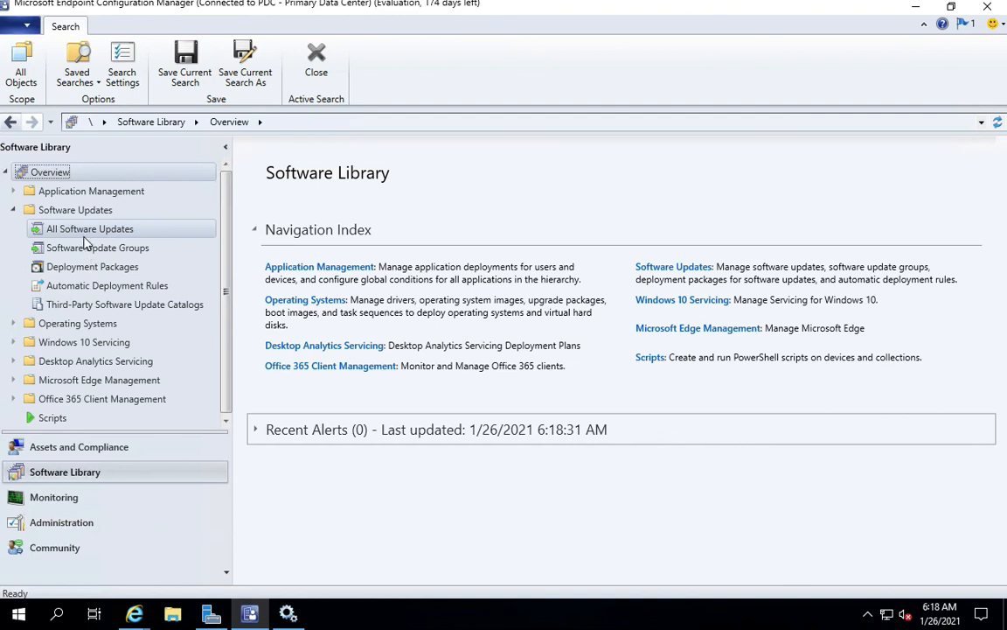
Check the Software Update Groups and All Software Updates lists, and return to the site server's roles in the Administration workspace
left_click(98, 247)
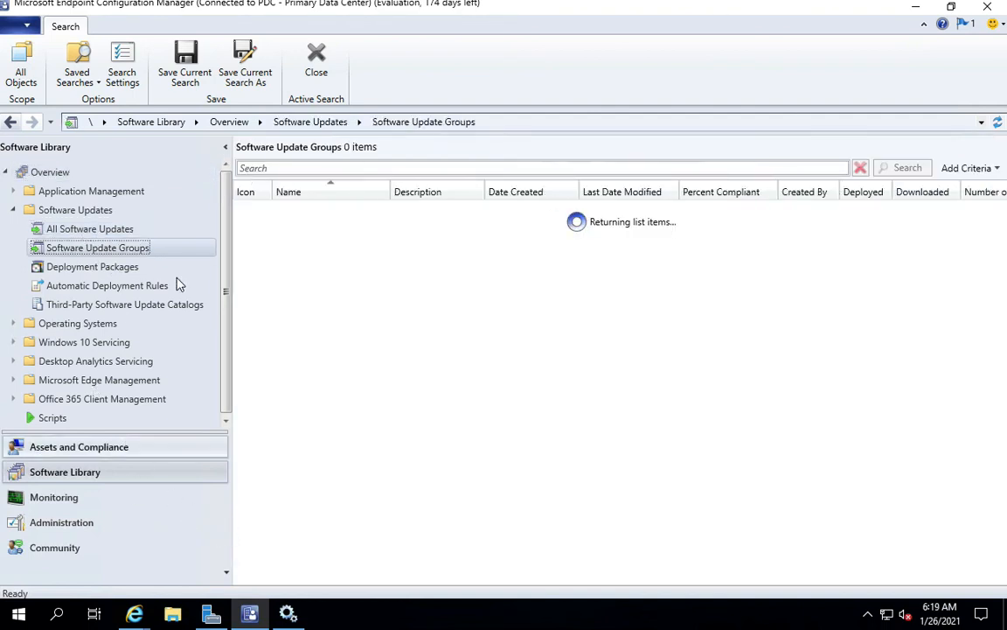
left_click(105, 230)
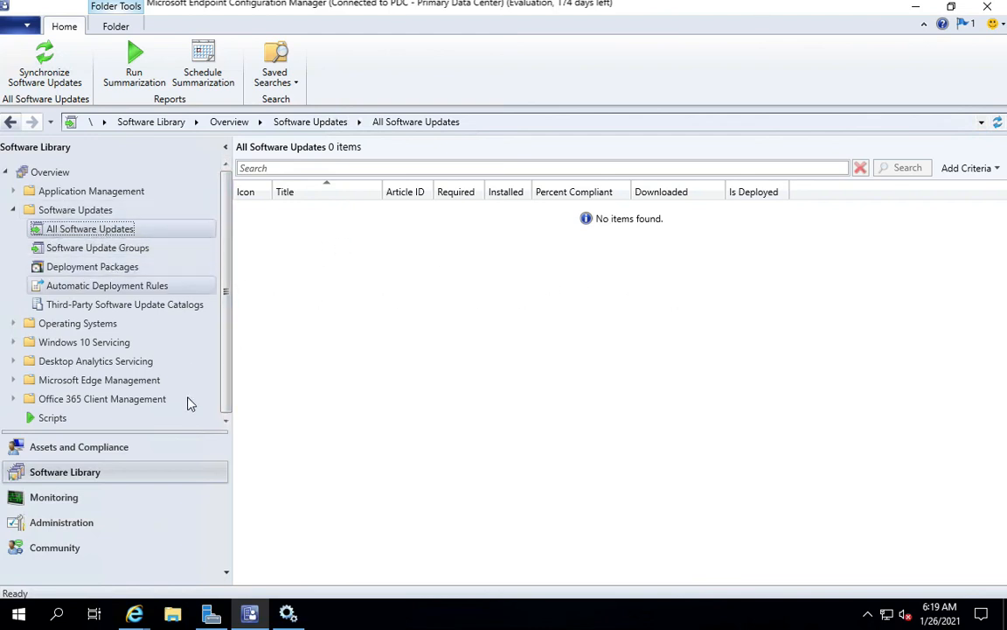
left_click(76, 523)
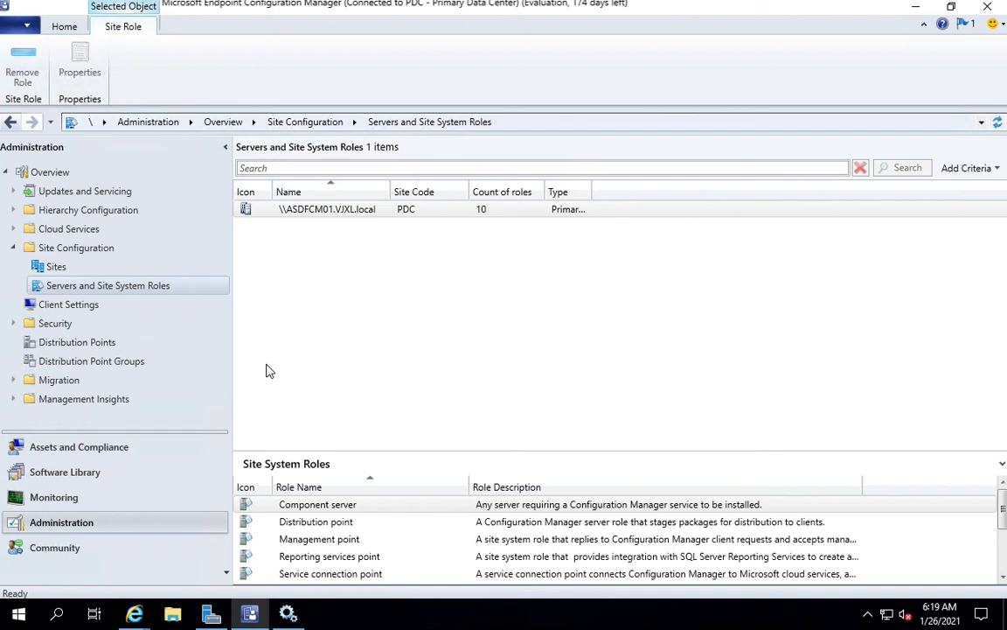
left_click(655, 9)
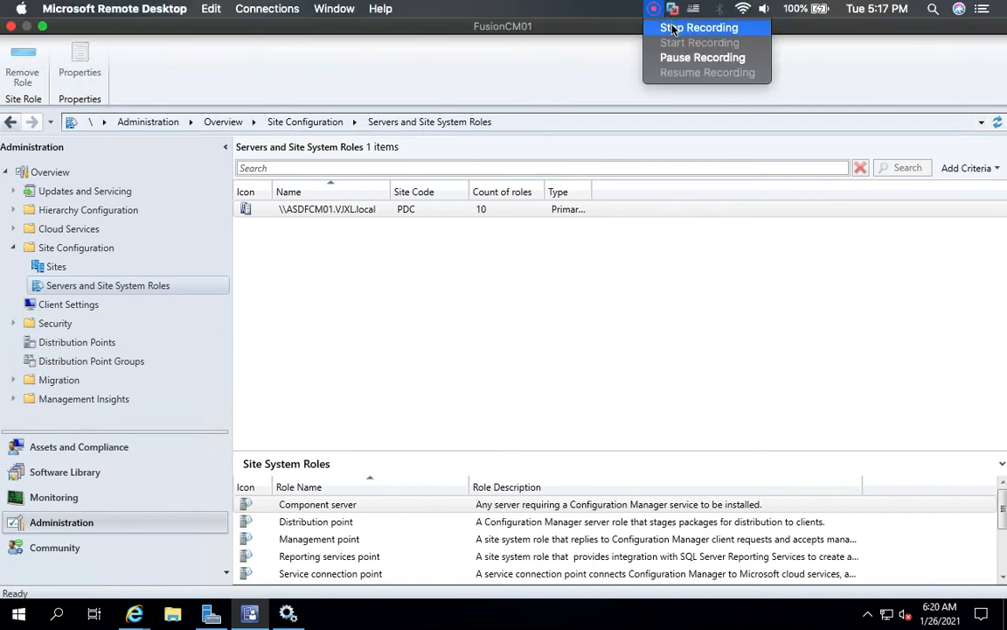
left_click(673, 29)
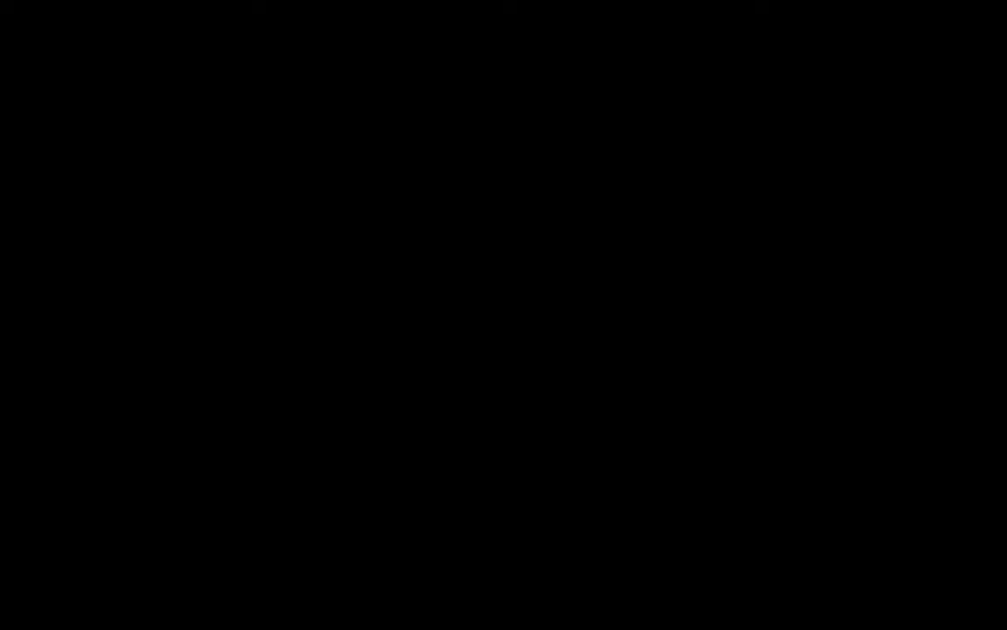